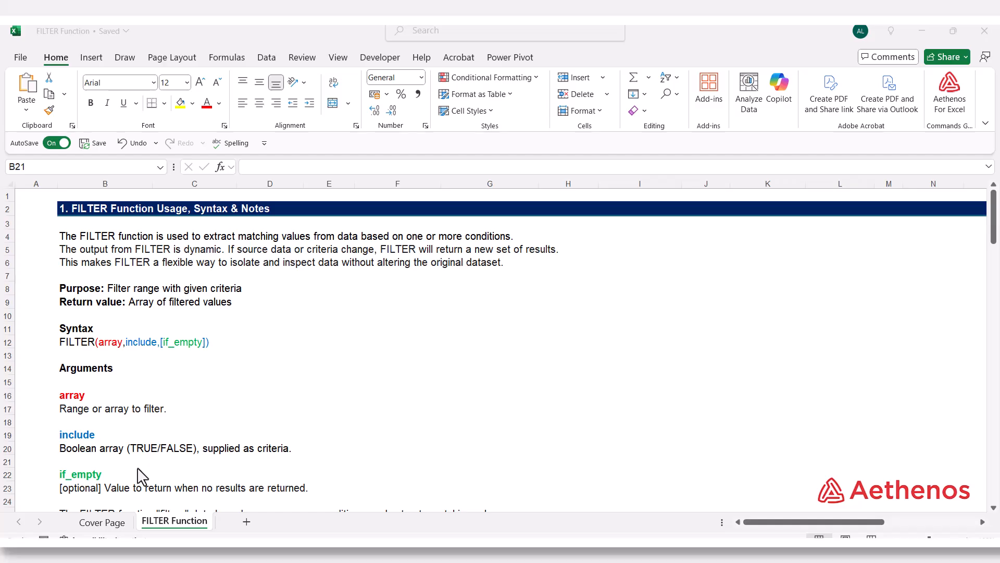
Step: In D41 under Result, enter =FILTER(B41:B50,B41:B50>=50) to extract the scores of at least 50
{"action": "scroll", "coordinate": [141, 475], "scroll_direction": "down", "scroll_amount": 12}
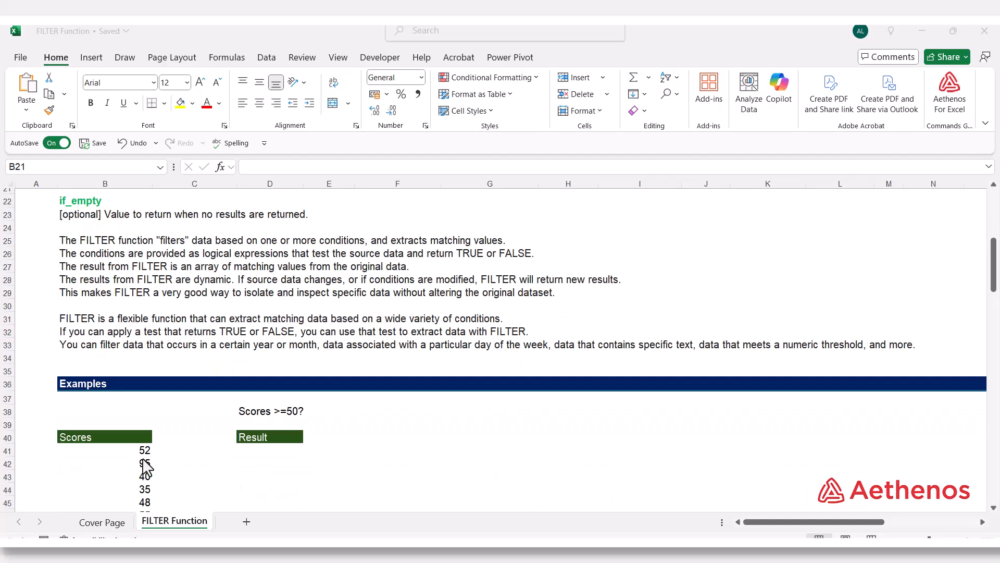
{"action": "scroll", "coordinate": [148, 466], "scroll_direction": "up", "scroll_amount": 1}
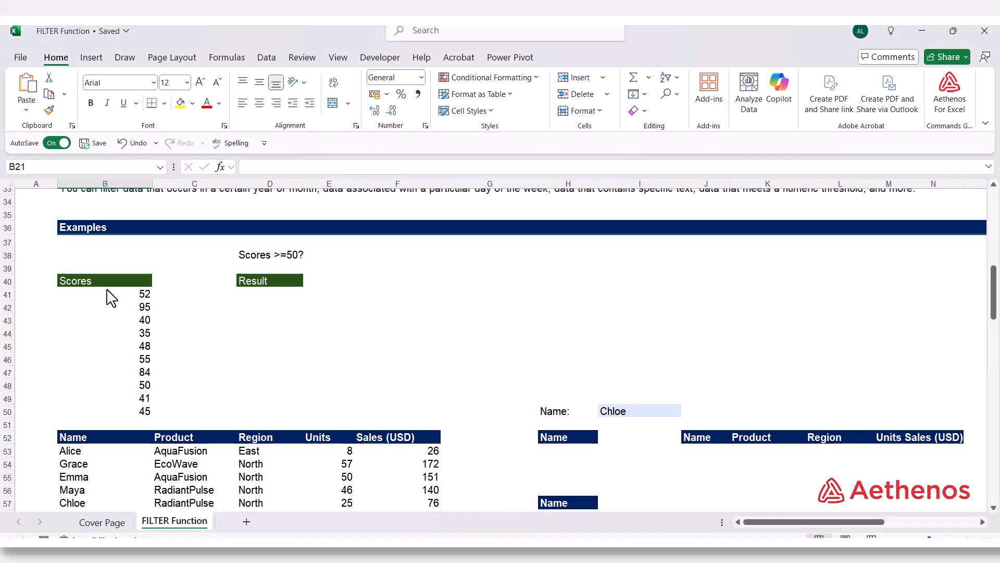
{"action": "left_click_drag", "start_coordinate": [106, 294], "coordinate": [108, 416]}
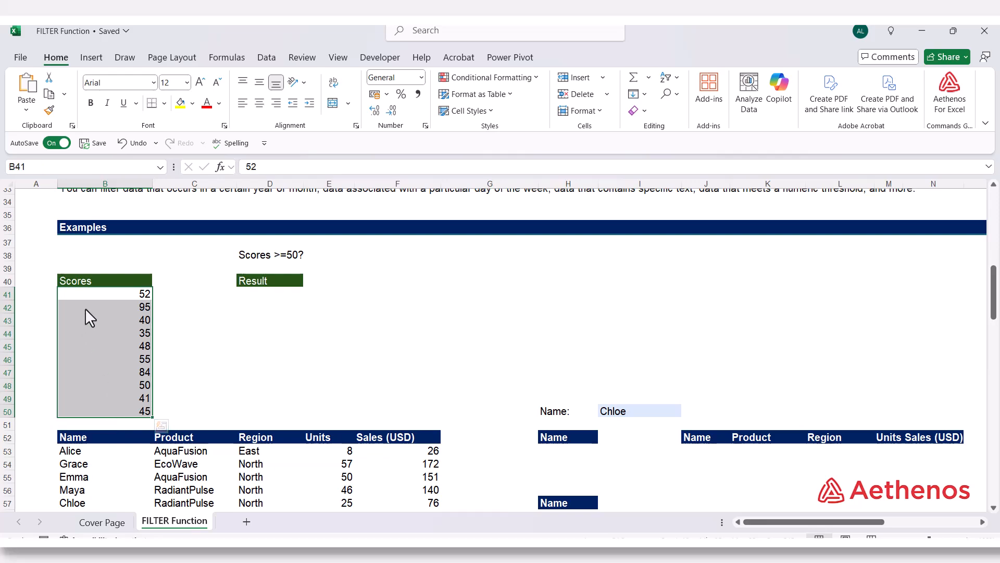
{"action": "left_click", "coordinate": [269, 294]}
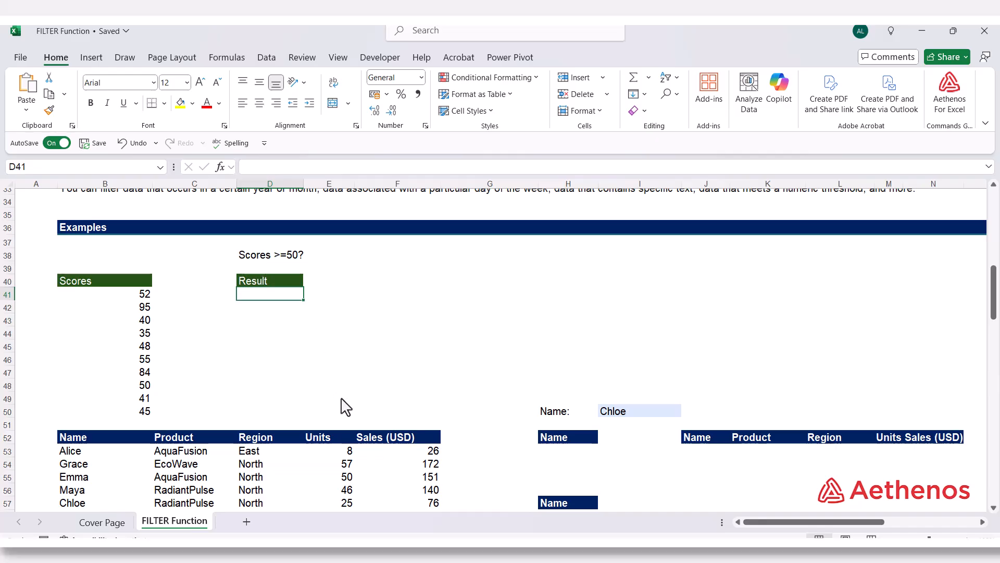
{"action": "type", "text": "="}
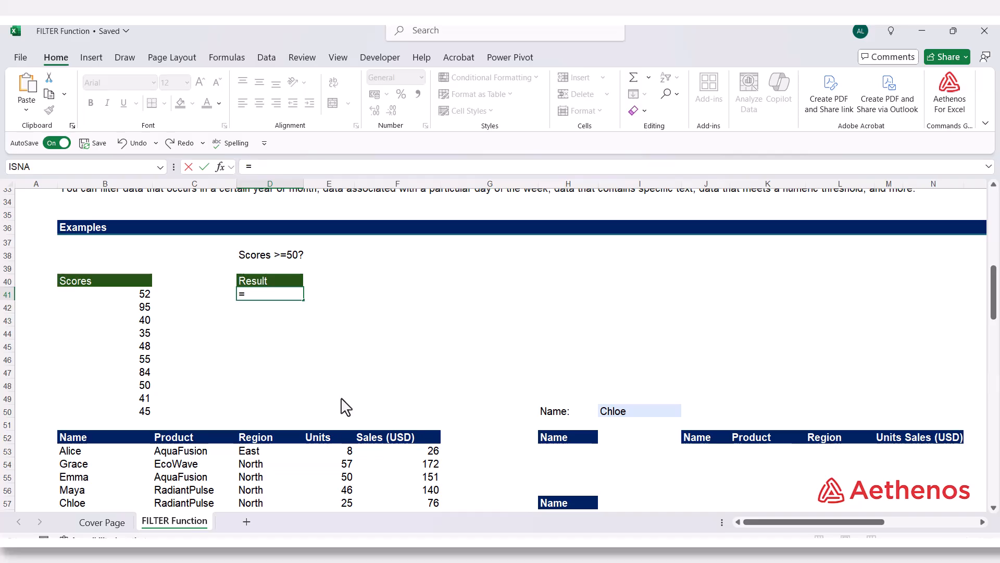
{"action": "type", "text": "fil"}
{"action": "key", "text": "Tab"}
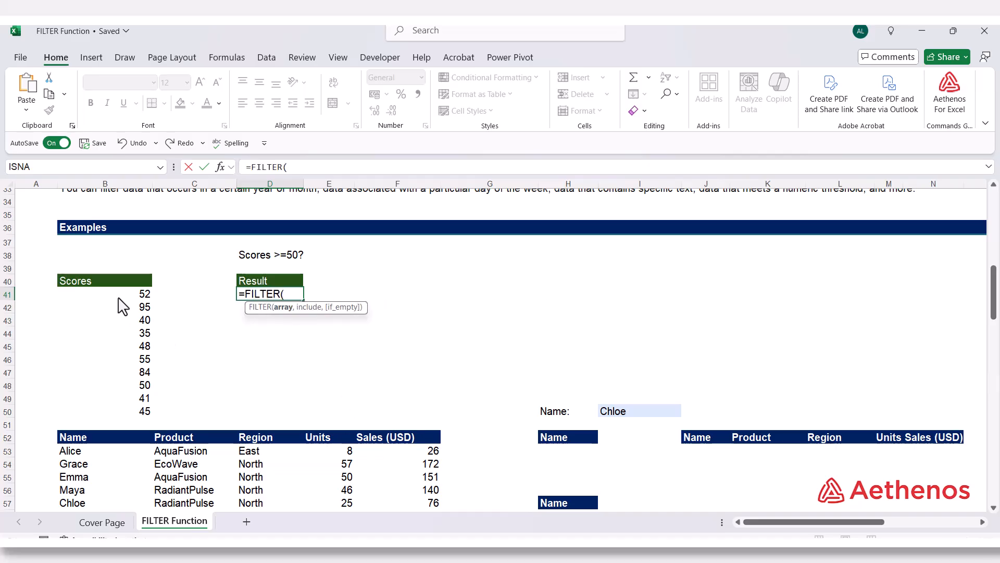
{"action": "left_click_drag", "start_coordinate": [123, 296], "coordinate": [125, 416]}
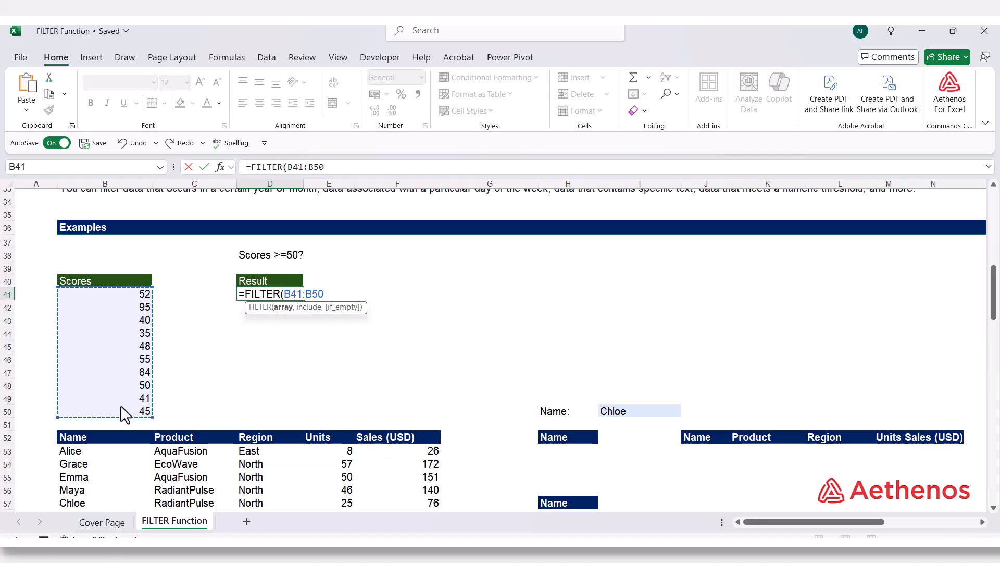
{"action": "type", "text": ","}
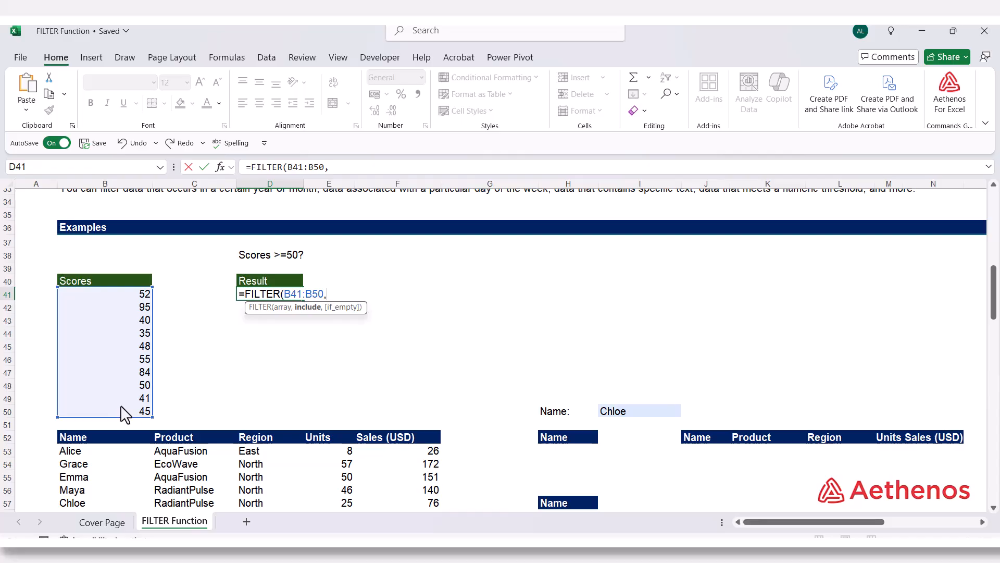
{"action": "left_click_drag", "start_coordinate": [127, 295], "coordinate": [140, 417]}
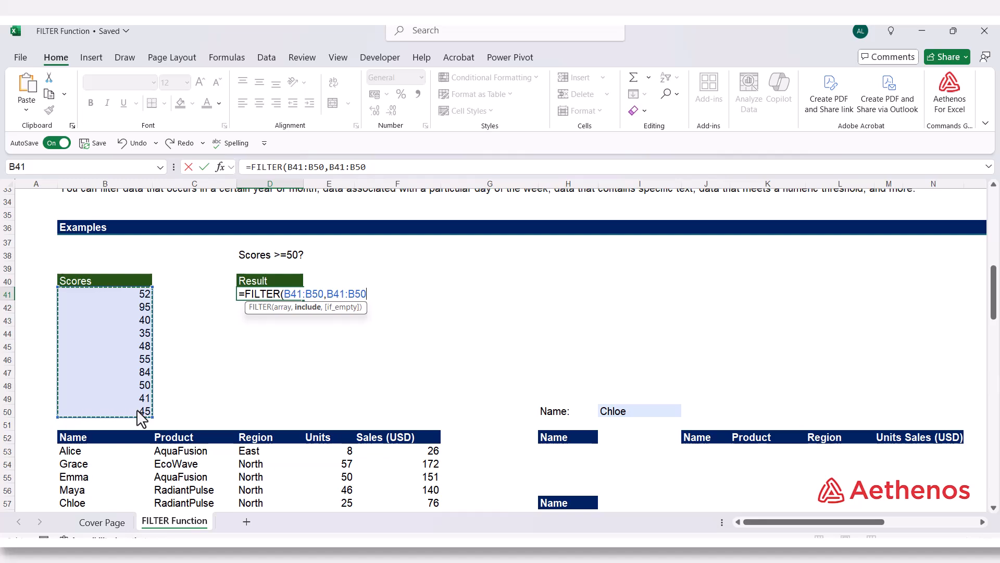
{"action": "type", "text": ">=50"}
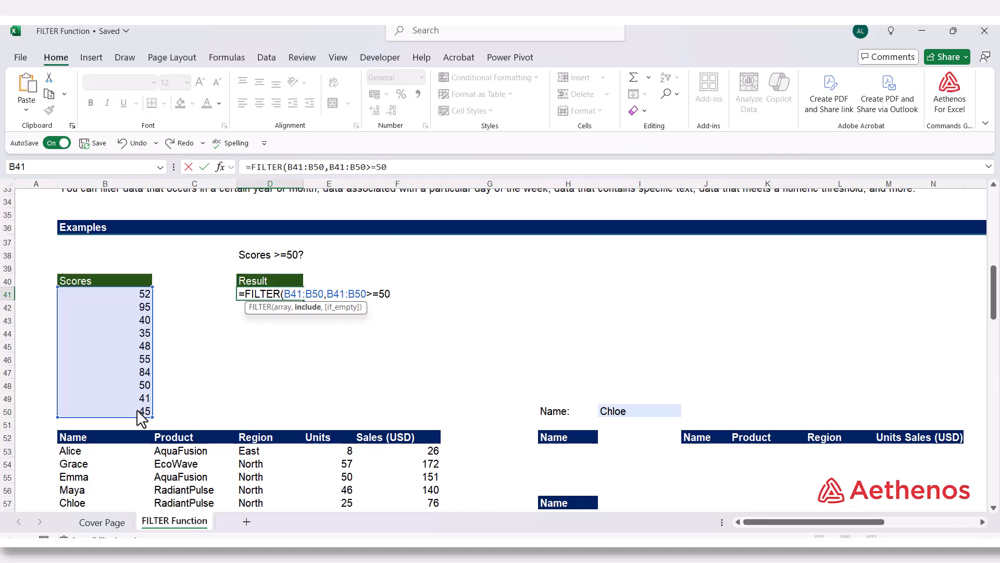
{"action": "type", "text": ")"}
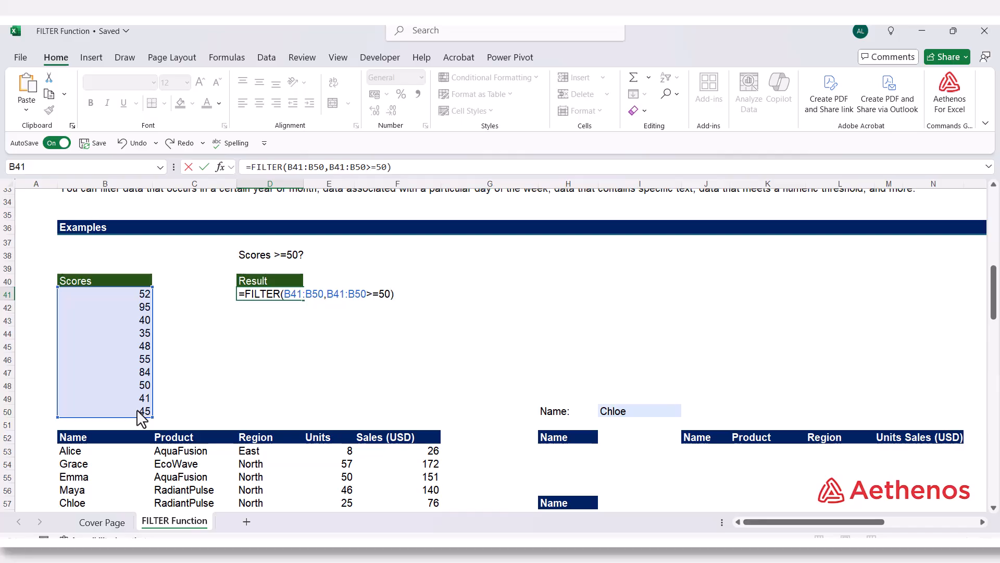
{"action": "key", "text": "Return"}
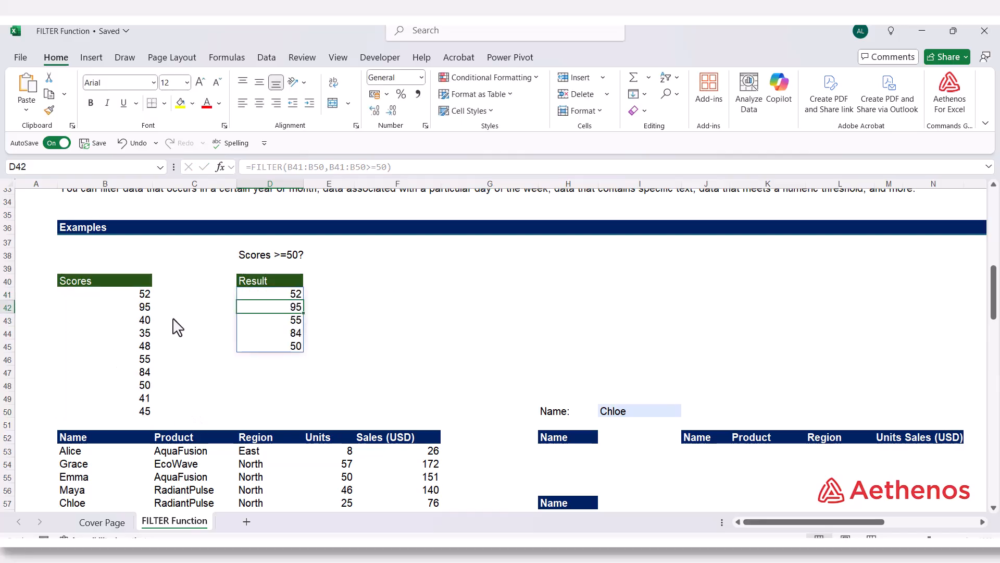
Step: Review the FILTER formula in D41, and enter 50 in E38 as the score threshold
{"action": "left_click", "coordinate": [265, 295]}
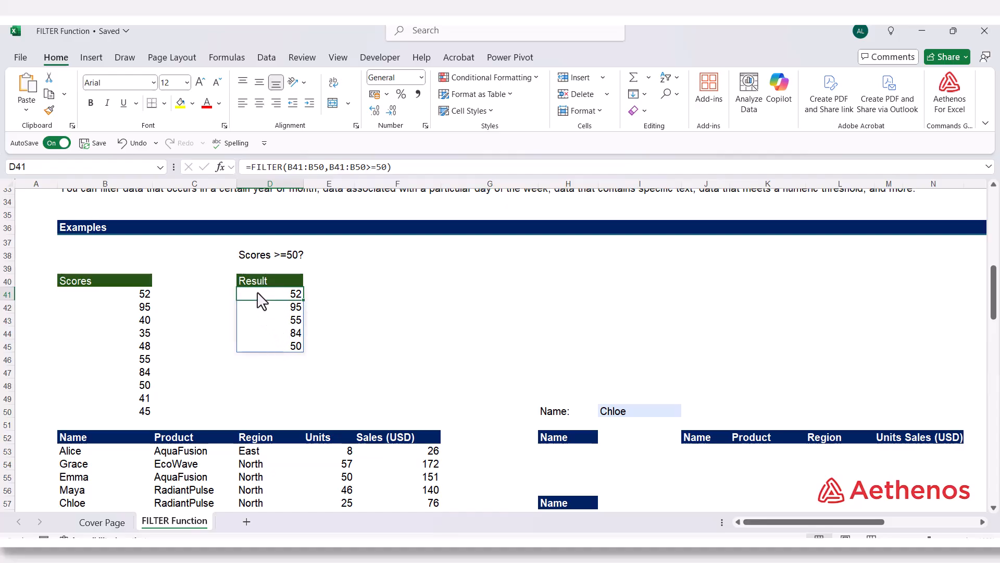
{"action": "double_click", "coordinate": [278, 294]}
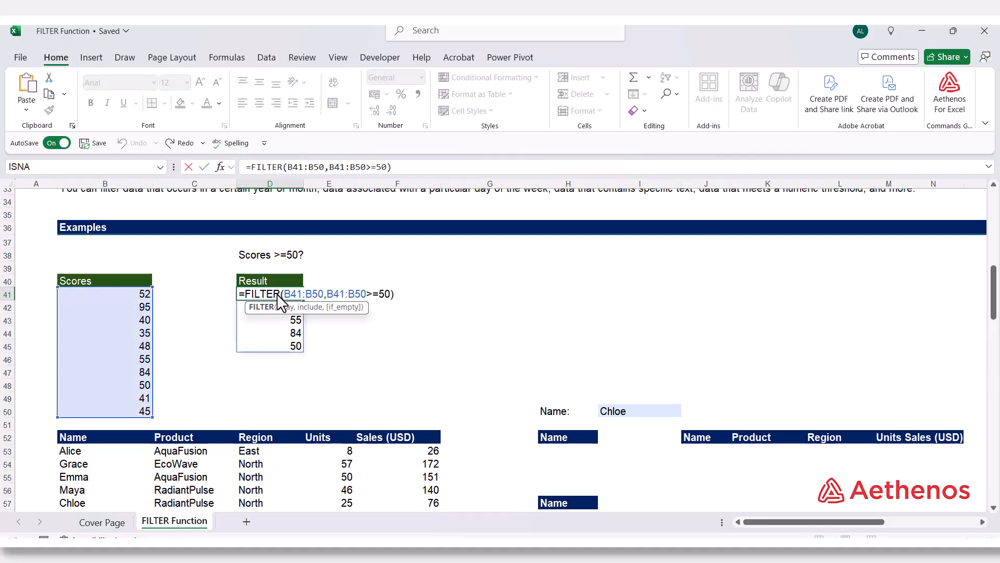
{"action": "key", "text": "Escape"}
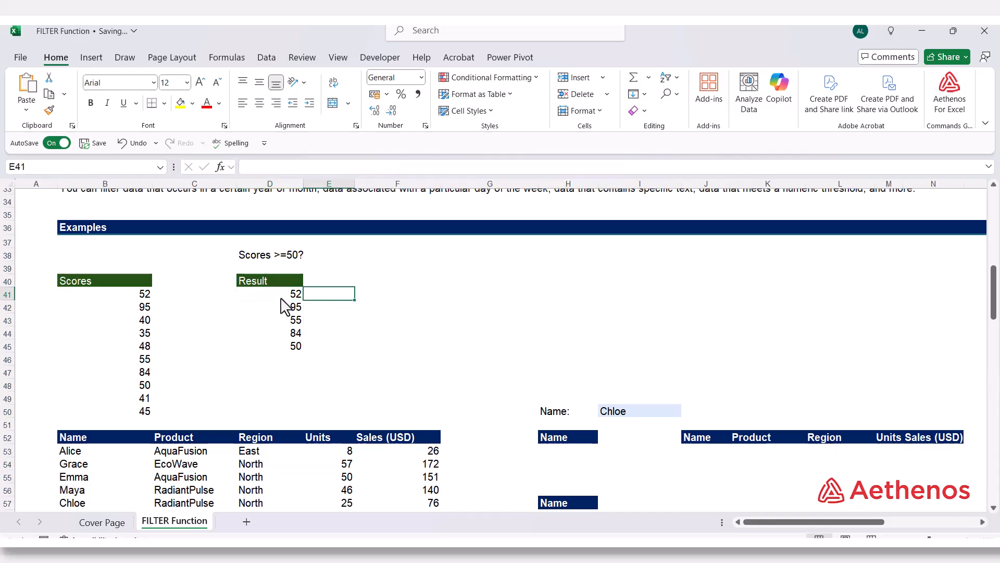
{"action": "left_click", "coordinate": [281, 297]}
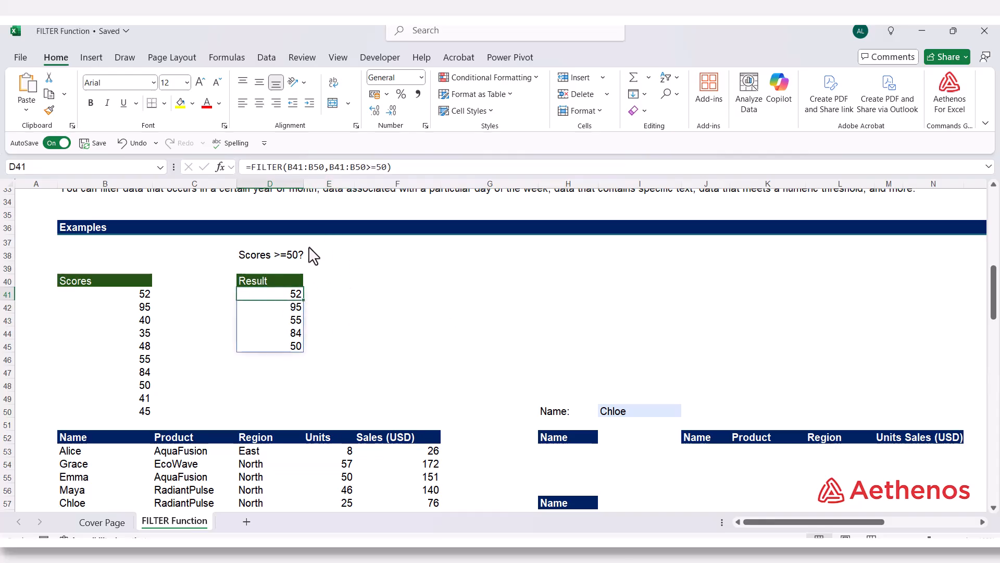
{"action": "left_click", "coordinate": [343, 257]}
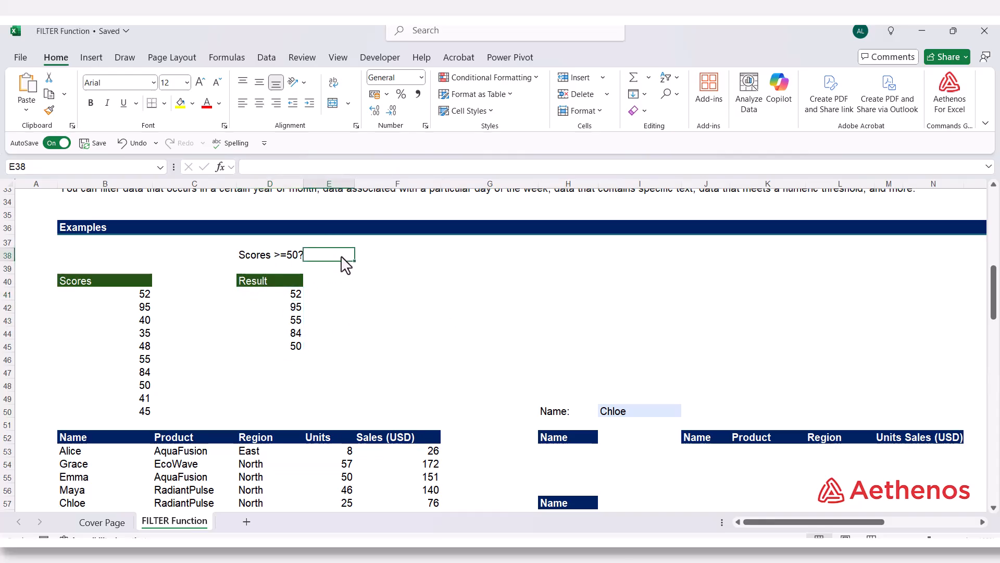
{"action": "type", "text": "50"}
{"action": "key", "text": "Return"}
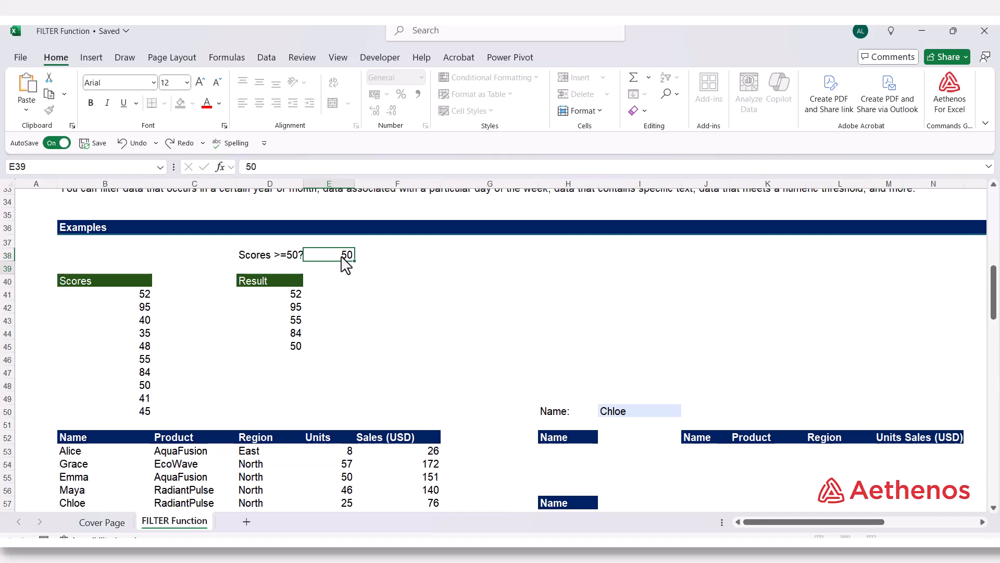
Step: In E41, enter =FILTER(B41:B50,B41:B50>=E38) so the score filter uses the threshold cell, and review the formula
{"action": "left_click", "coordinate": [328, 295]}
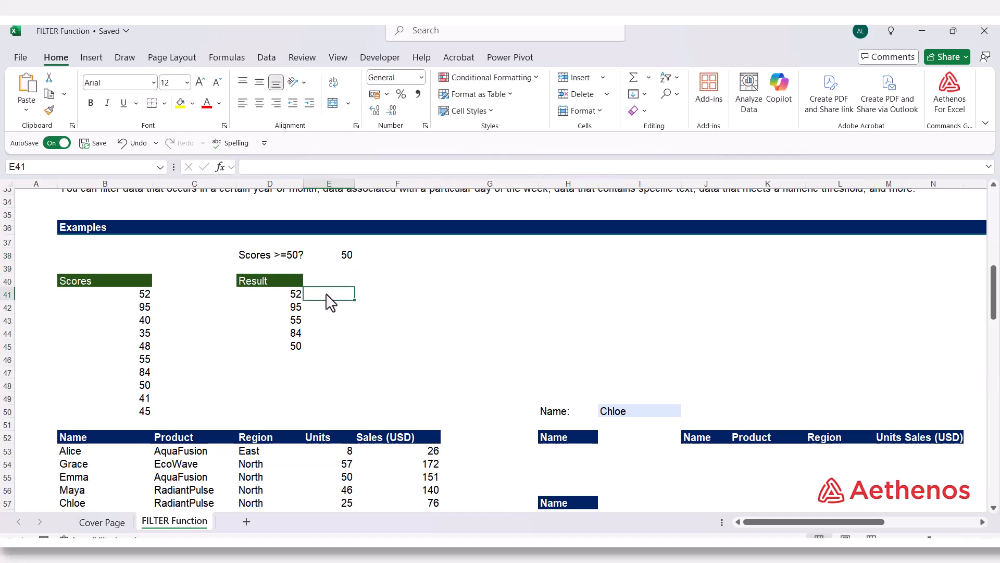
{"action": "type", "text": "="}
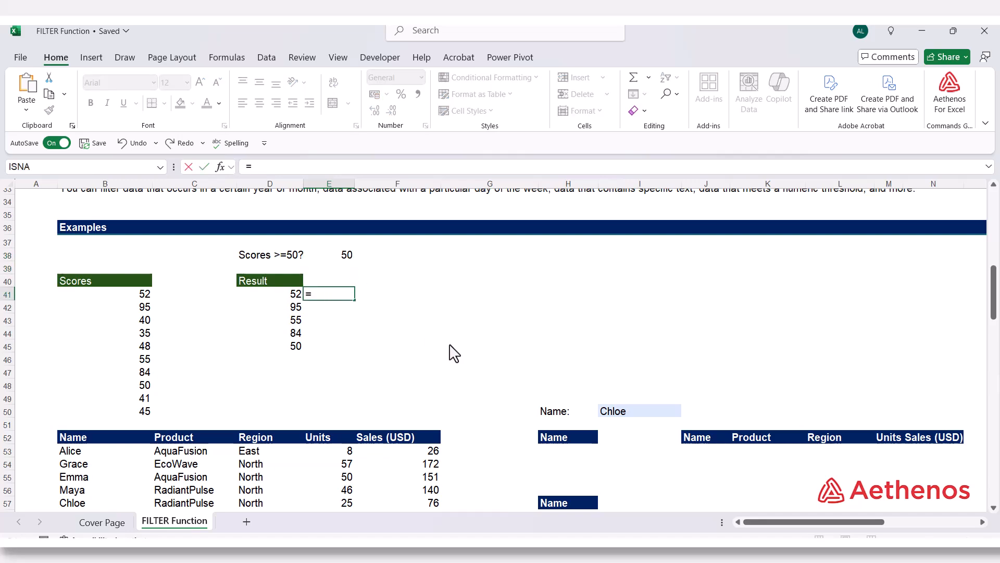
{"action": "type", "text": "FILTER("}
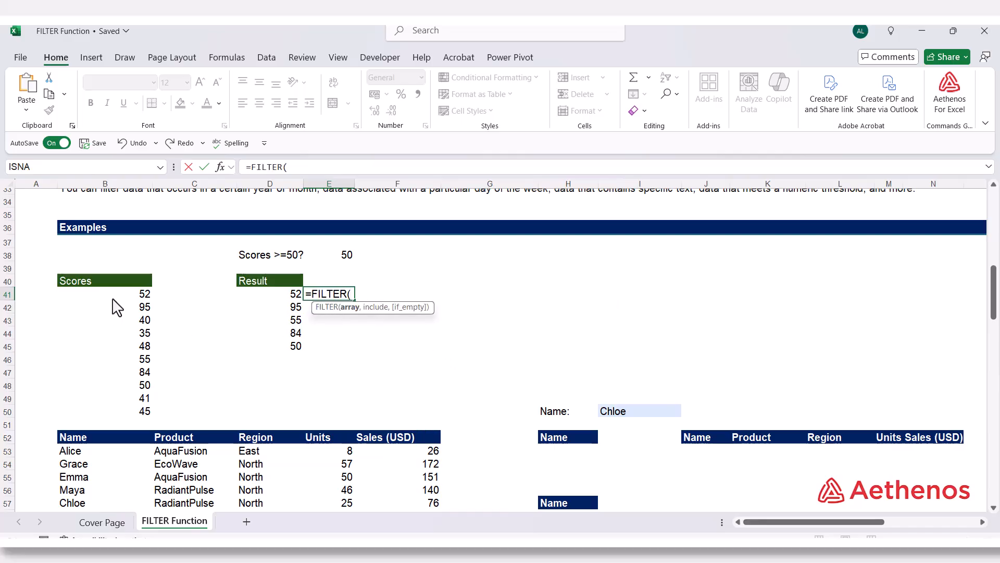
{"action": "left_click_drag", "start_coordinate": [116, 295], "coordinate": [103, 415]}
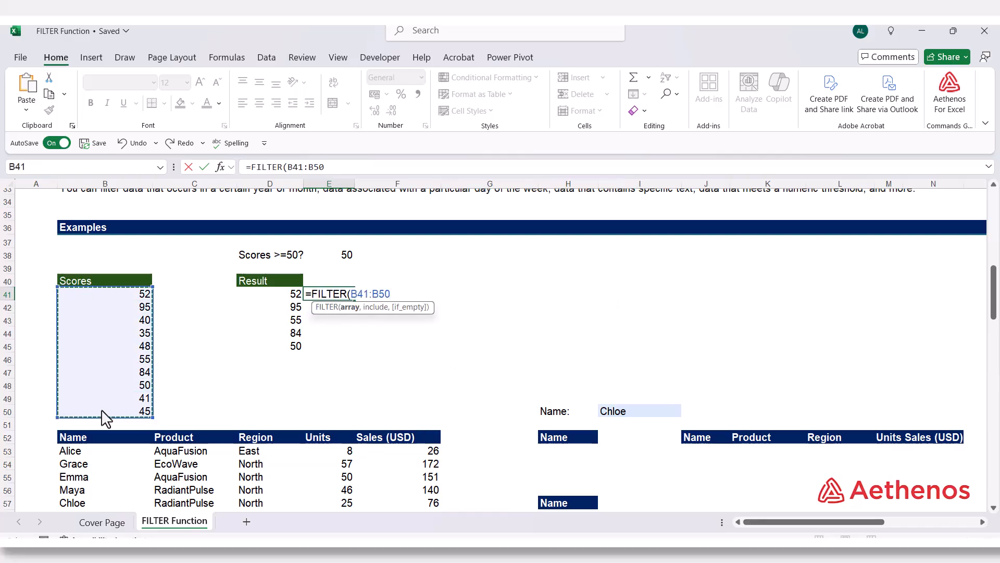
{"action": "type", "text": ","}
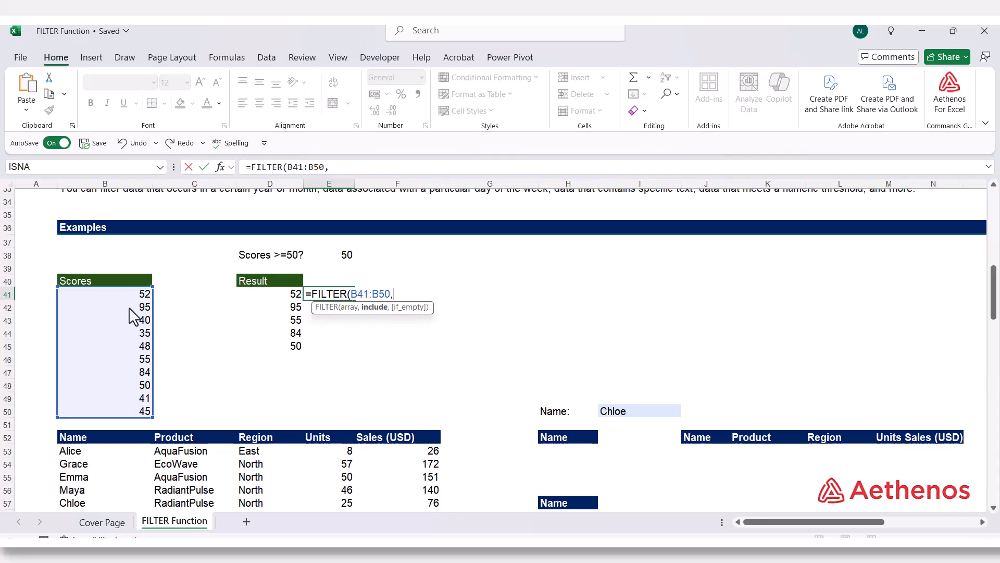
{"action": "left_click_drag", "start_coordinate": [130, 294], "coordinate": [128, 410]}
{"action": "type", "text": ">"}
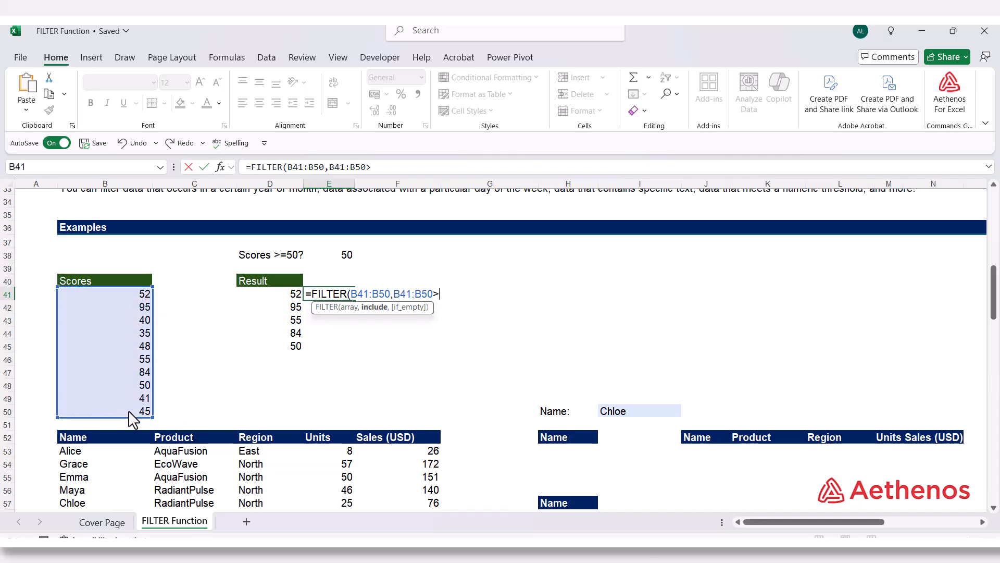
{"action": "type", "text": "="}
{"action": "left_click", "coordinate": [344, 255]}
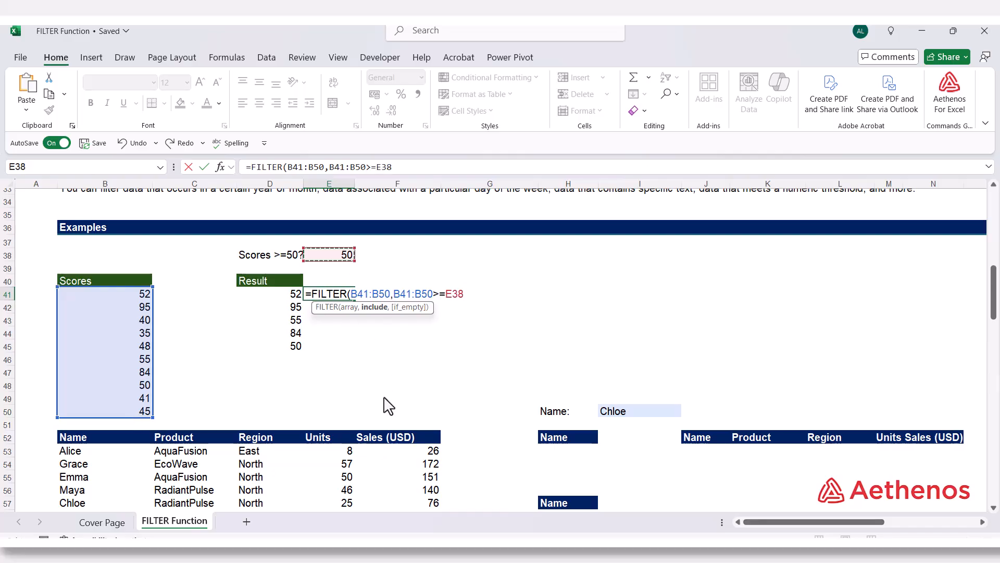
{"action": "type", "text": ")"}
{"action": "key", "text": "Return"}
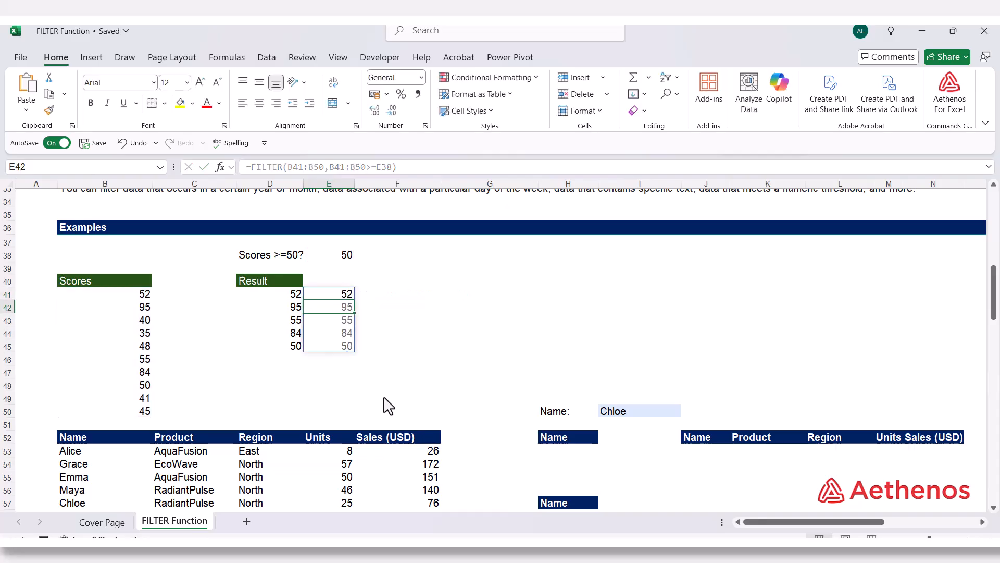
{"action": "double_click", "coordinate": [334, 294]}
{"action": "key", "text": "Escape"}
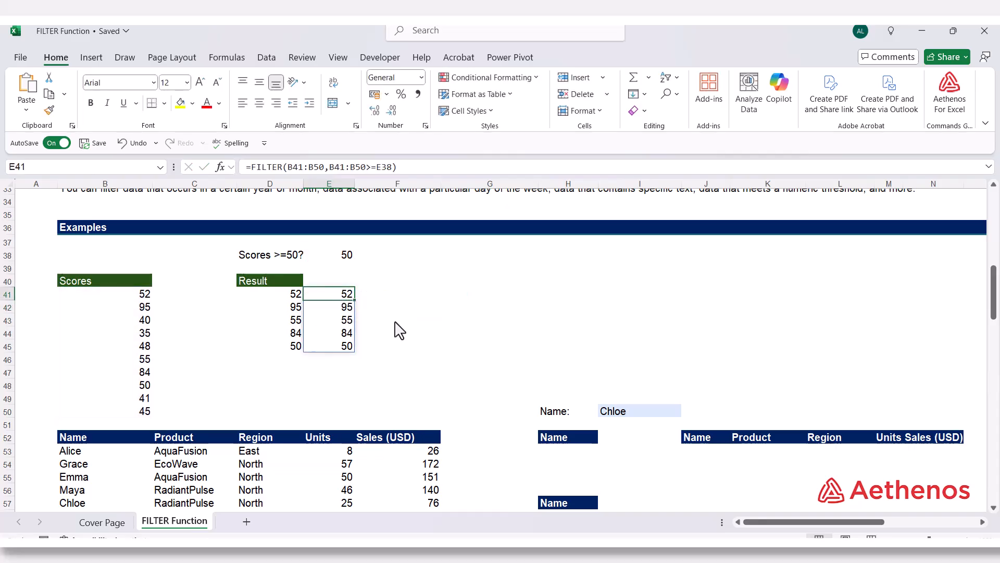
Step: Examine the sales table below the scores, going through its Name, Product, Region, Units and Sales (USD) columns
{"action": "left_click", "coordinate": [420, 322]}
{"action": "scroll", "coordinate": [432, 333], "scroll_direction": "down", "scroll_amount": 4}
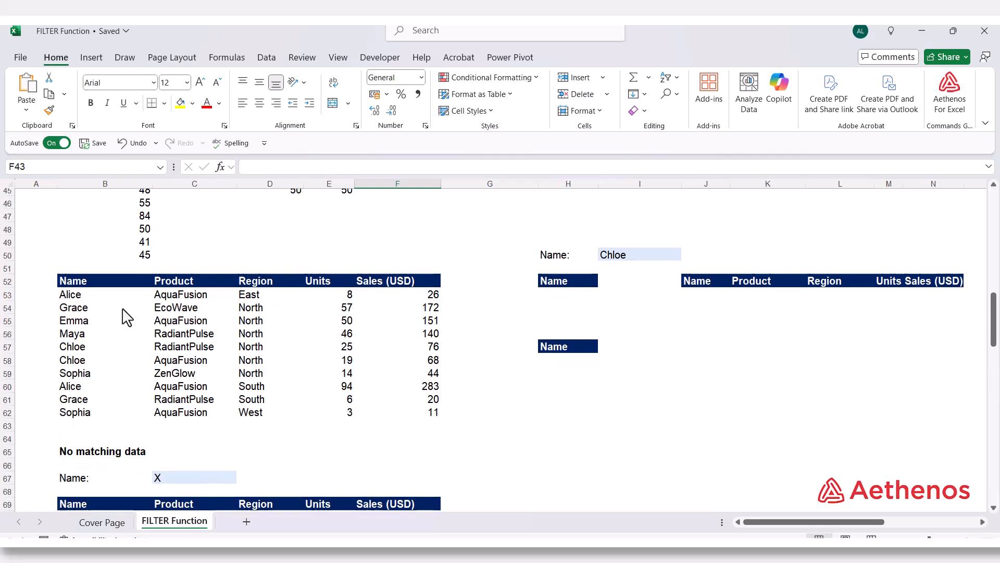
{"action": "left_click", "coordinate": [112, 307]}
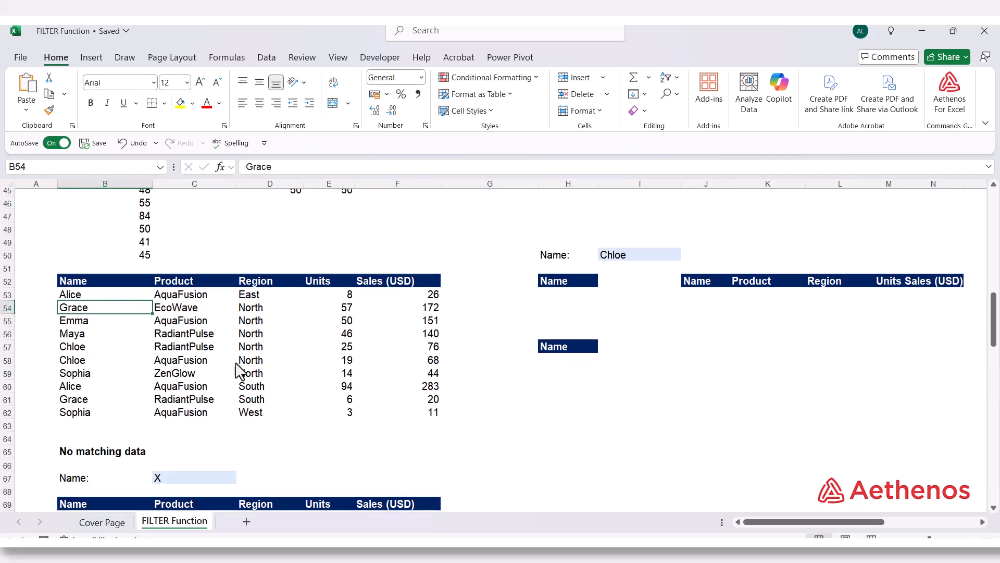
{"action": "left_click", "coordinate": [91, 284]}
{"action": "left_click_drag", "start_coordinate": [91, 286], "coordinate": [92, 401]}
{"action": "left_click", "coordinate": [169, 286]}
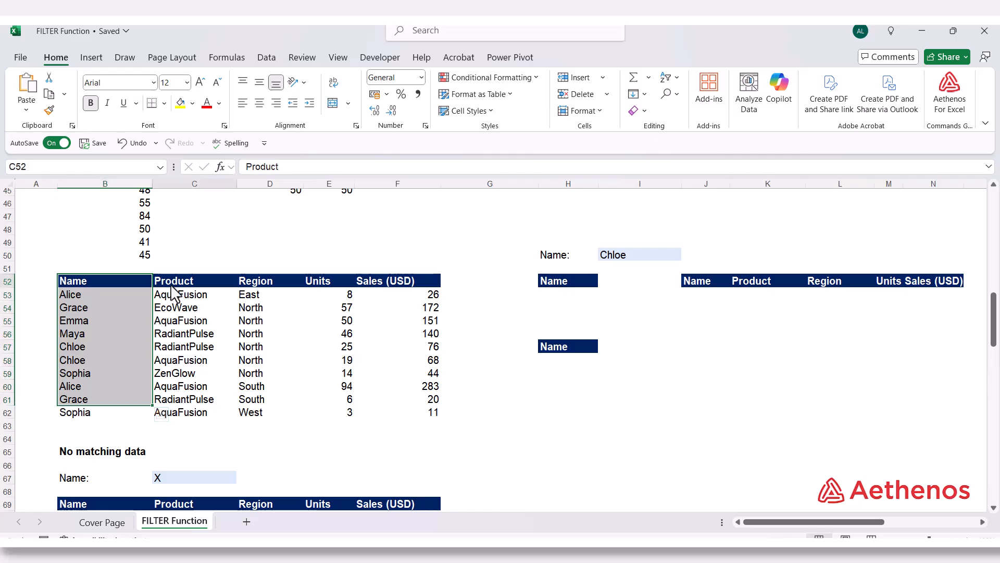
{"action": "left_click", "coordinate": [266, 285]}
{"action": "left_click", "coordinate": [315, 287]}
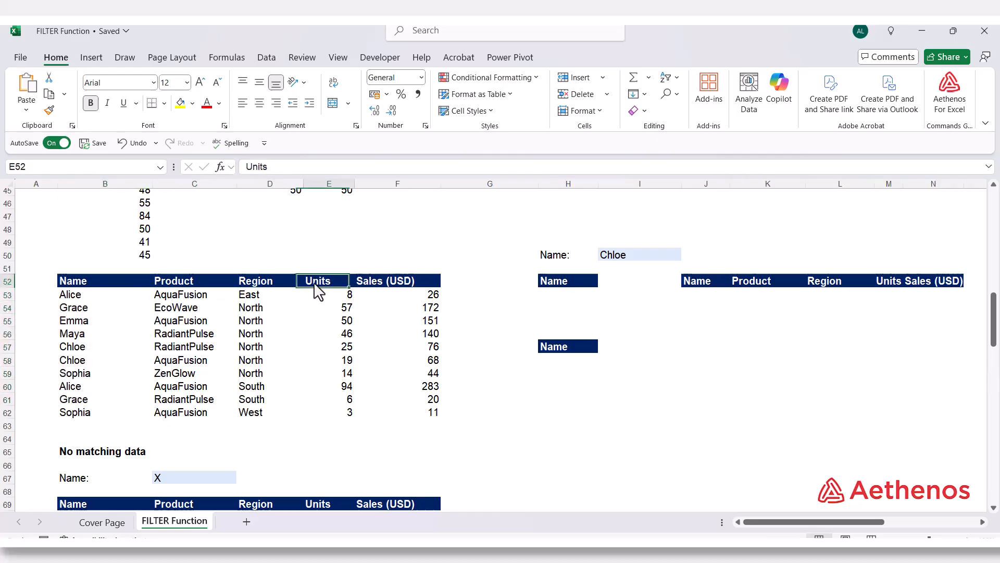
{"action": "left_click", "coordinate": [381, 288]}
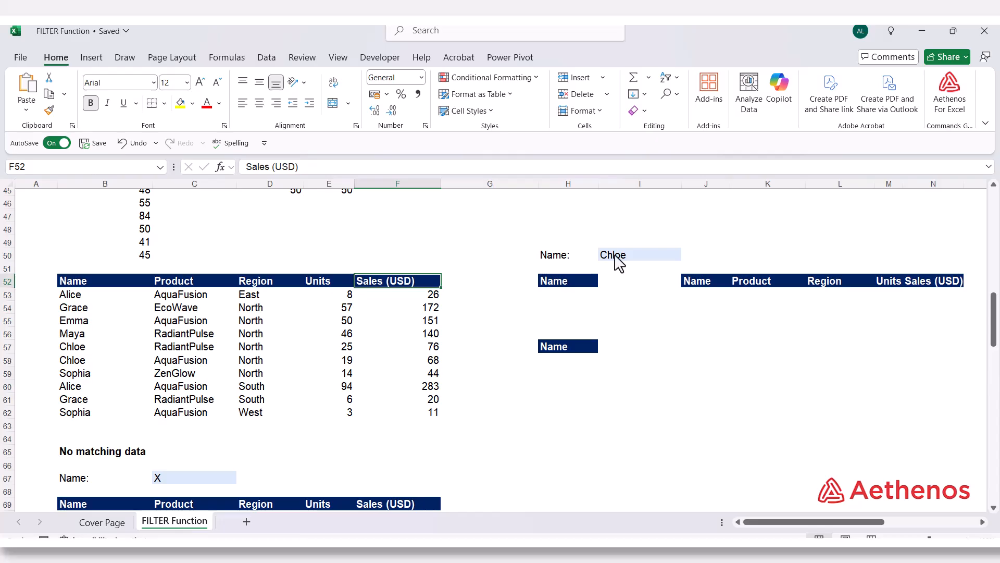
Step: In H53 under Name, enter =FILTER(B53:B62,B53:B62=I50) to extract the entries that match the name in I50
{"action": "left_click", "coordinate": [559, 295]}
{"action": "type", "text": "="}
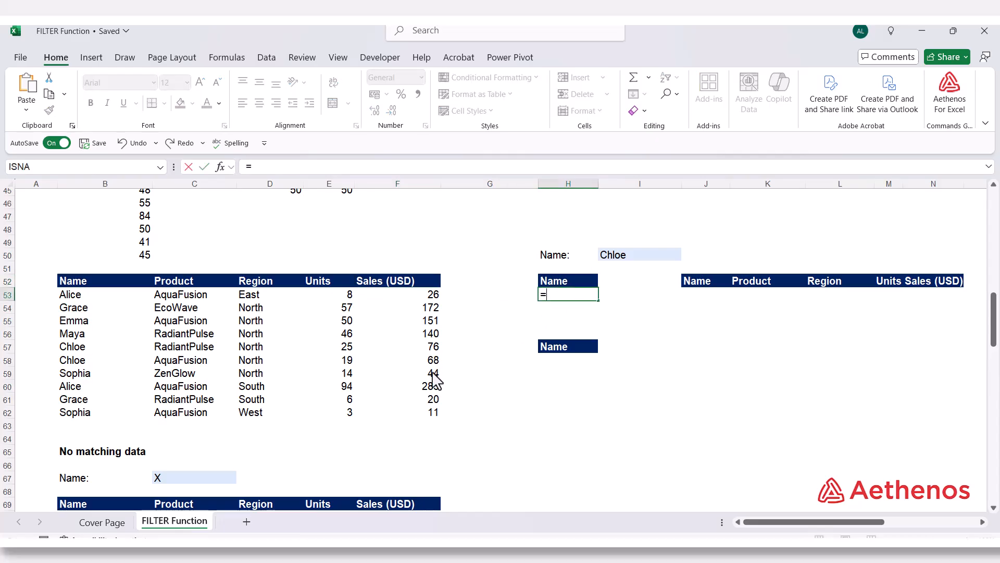
{"action": "type", "text": "FI"}
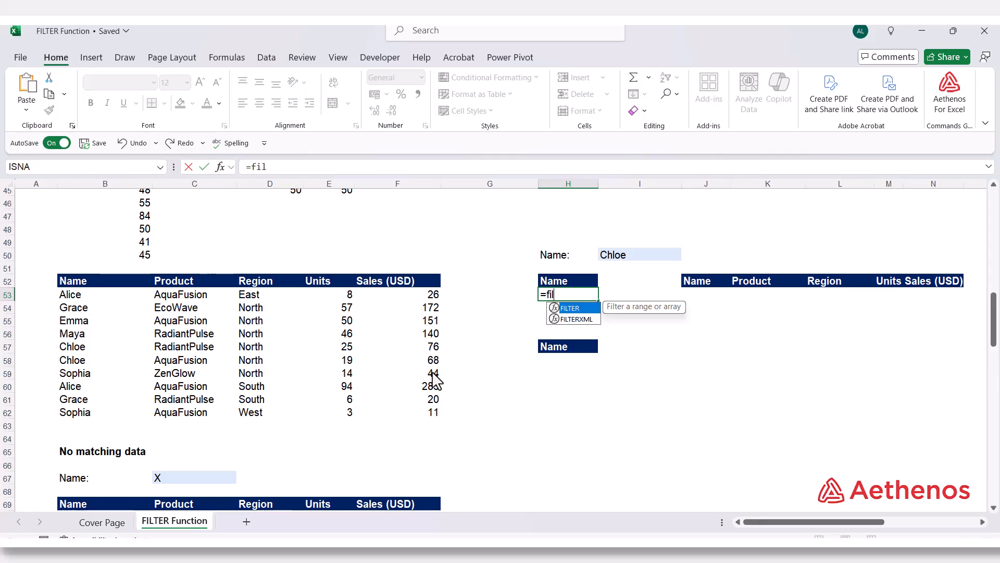
{"action": "key", "text": "Tab"}
{"action": "scroll", "coordinate": [435, 378], "scroll_direction": "up", "scroll_amount": 1}
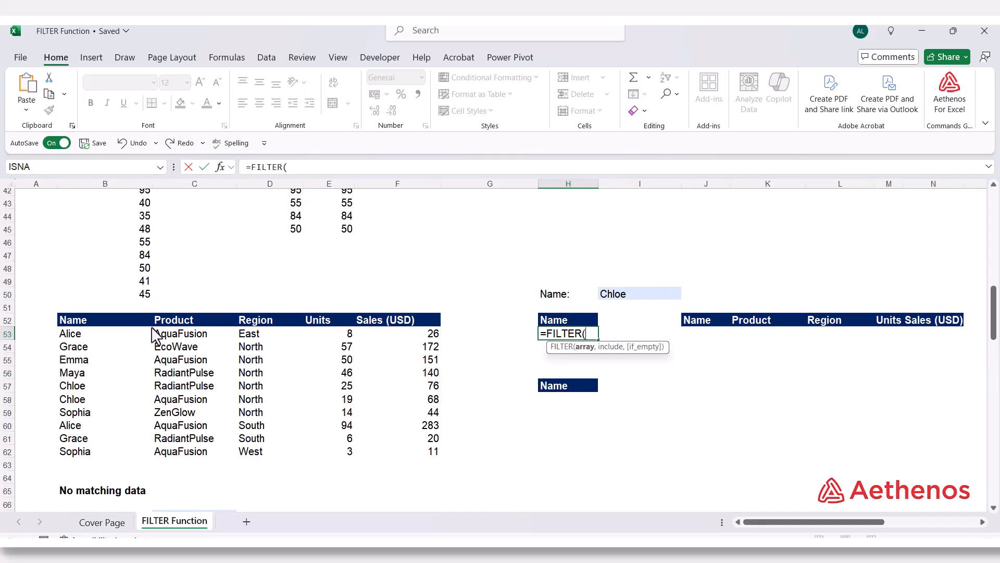
{"action": "left_click_drag", "start_coordinate": [84, 337], "coordinate": [83, 452]}
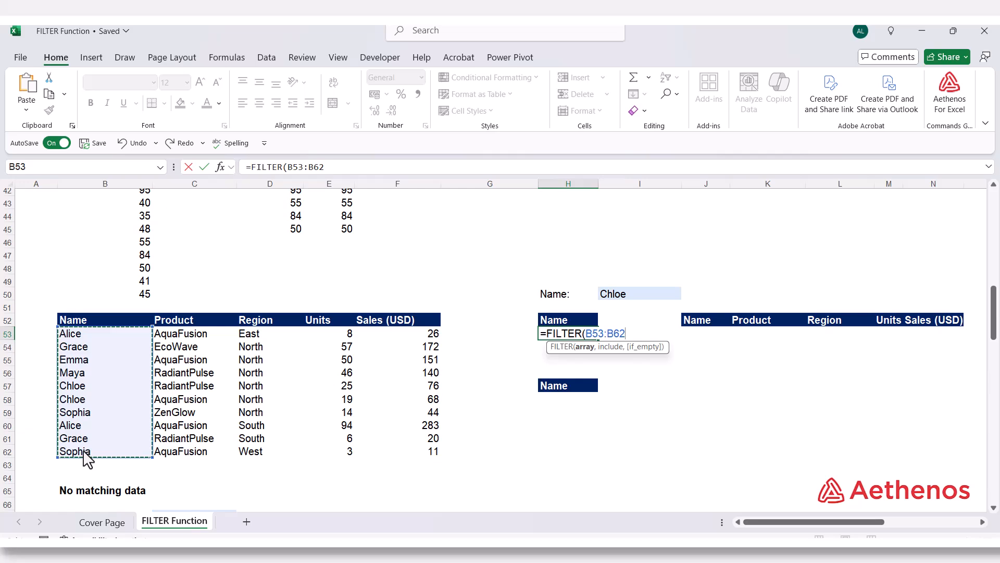
{"action": "type", "text": ","}
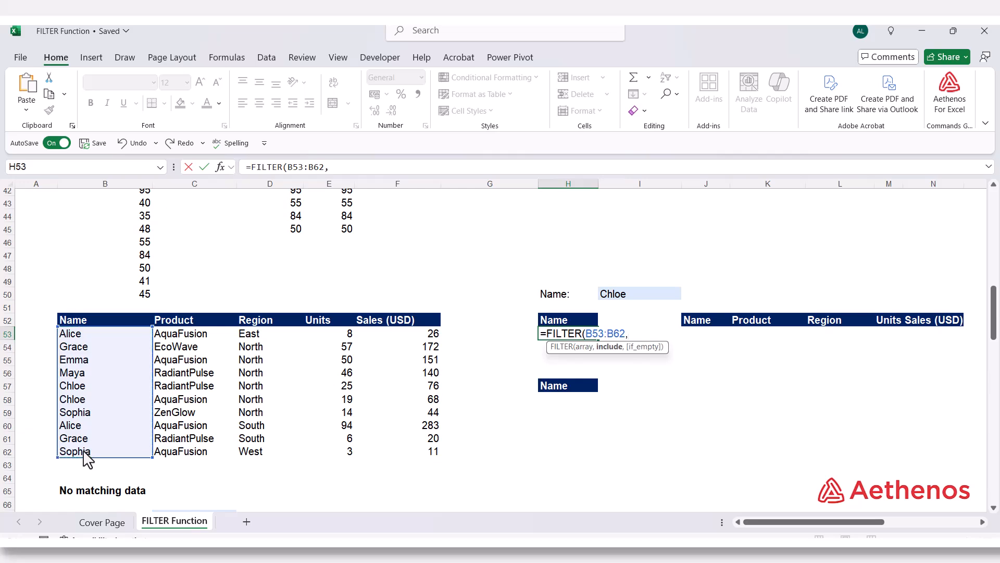
{"action": "left_click_drag", "start_coordinate": [95, 344], "coordinate": [95, 447]}
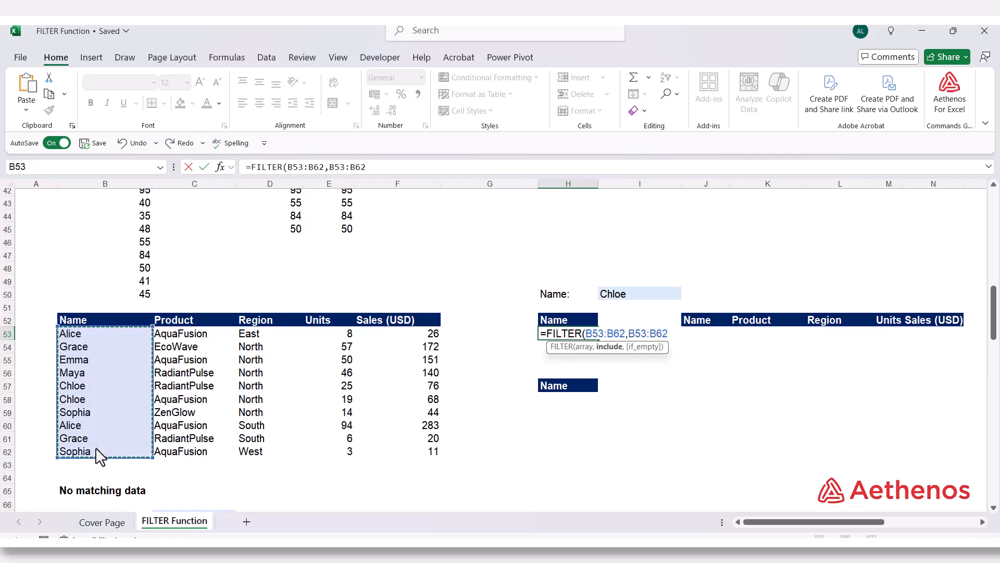
{"action": "type", "text": "="}
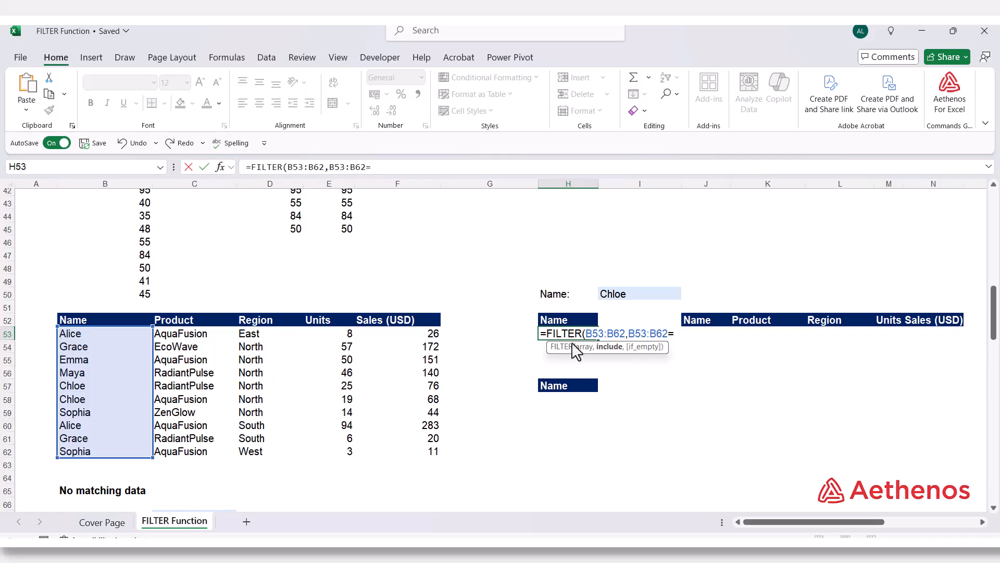
{"action": "left_click", "coordinate": [622, 292]}
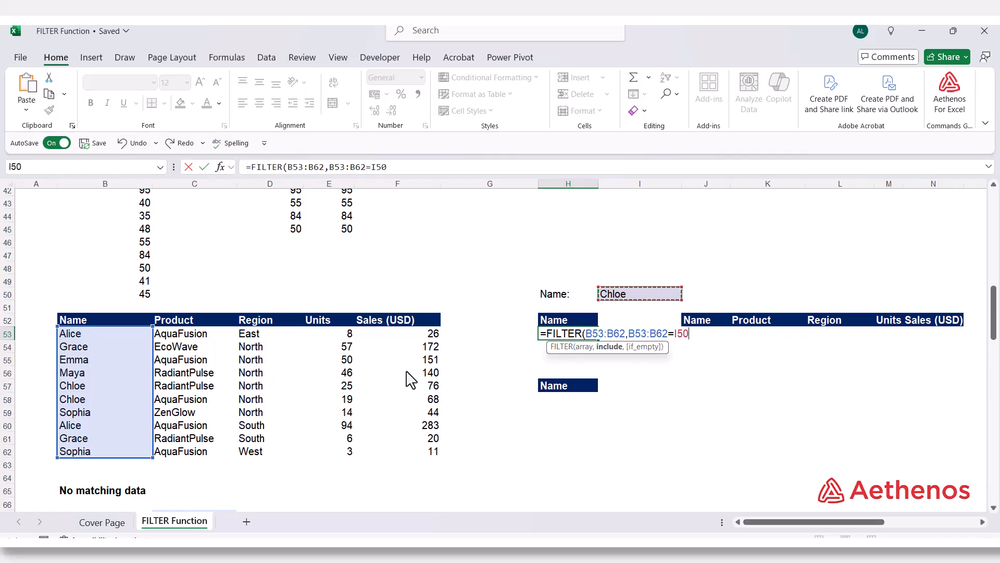
{"action": "type", "text": ")"}
{"action": "key", "text": "Return"}
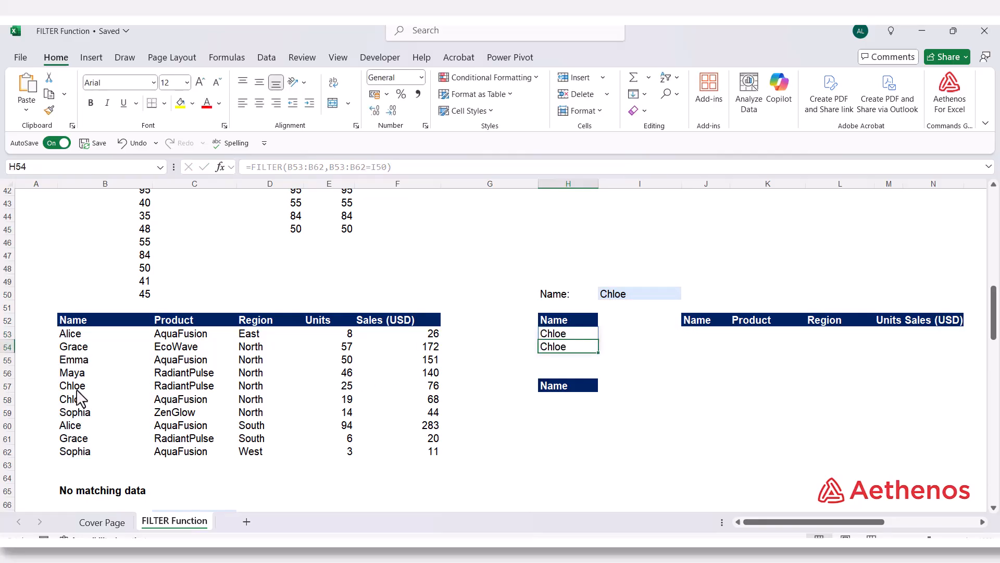
Step: Compare the H53 result with the matching entries in B57:B58, replace the name in I50 with the one in B56, and check H53 again
{"action": "left_click_drag", "start_coordinate": [77, 392], "coordinate": [81, 404]}
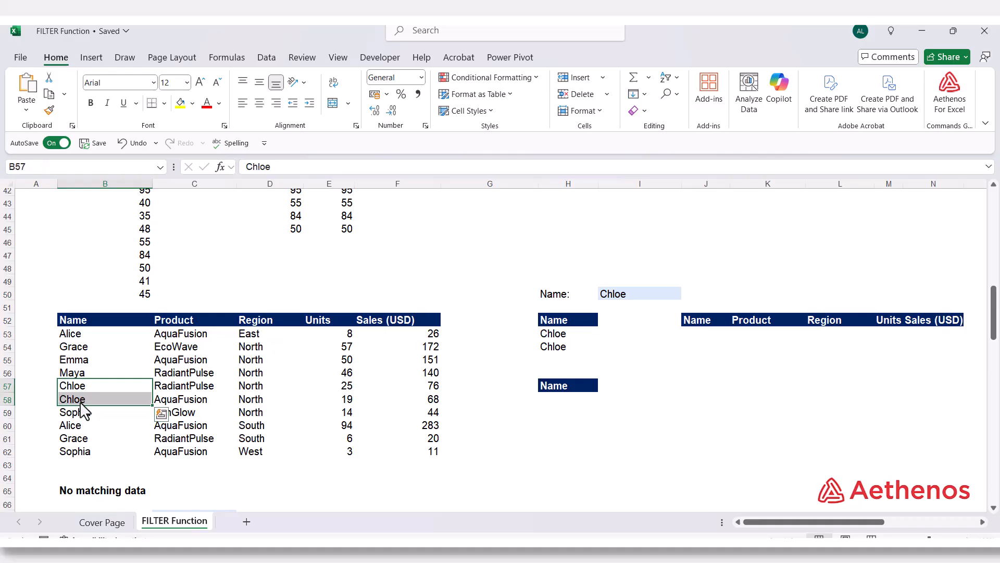
{"action": "left_click", "coordinate": [576, 336]}
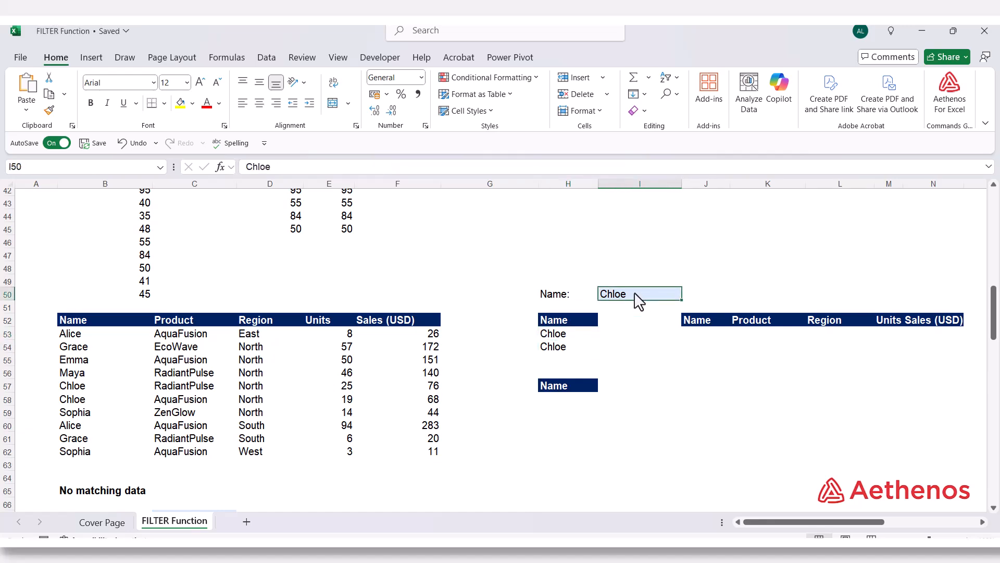
{"action": "type", "text": "Maya"}
{"action": "key", "text": "Return"}
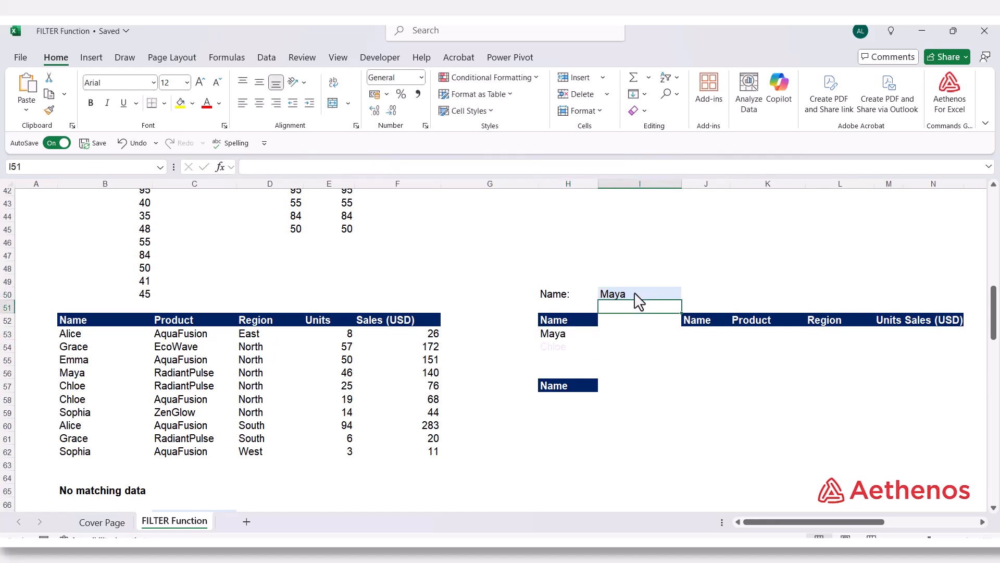
{"action": "left_click", "coordinate": [568, 340]}
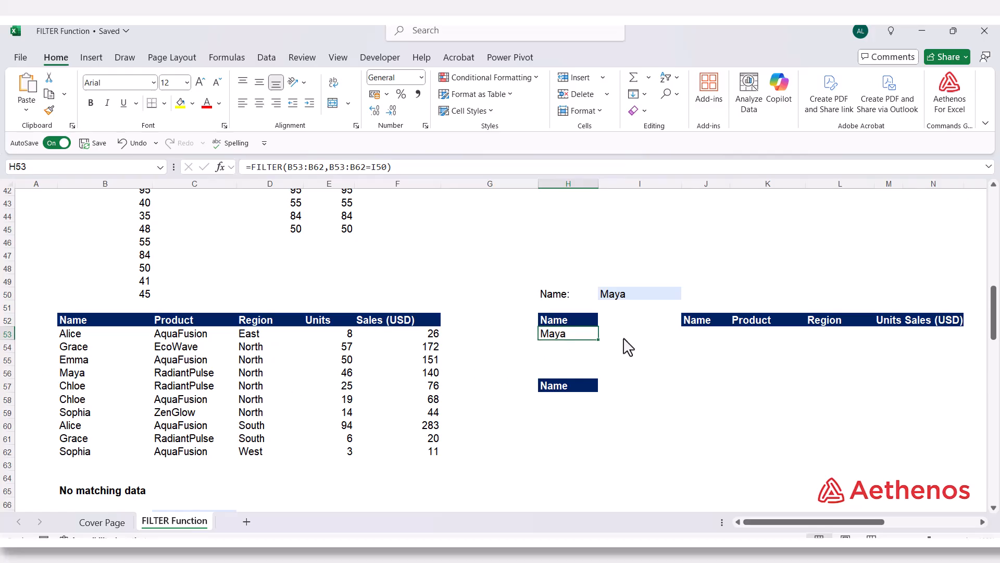
Step: In J53, enter =FILTER(B53:F62,B53:B62=I50) to return the full sales records for the name in I50
{"action": "left_click", "coordinate": [717, 335]}
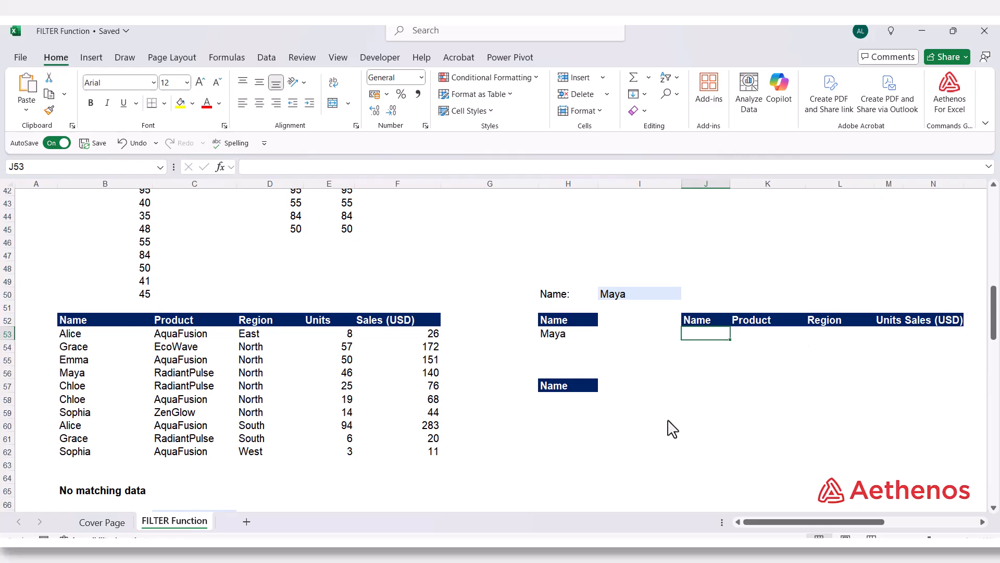
{"action": "type", "text": "=fil"}
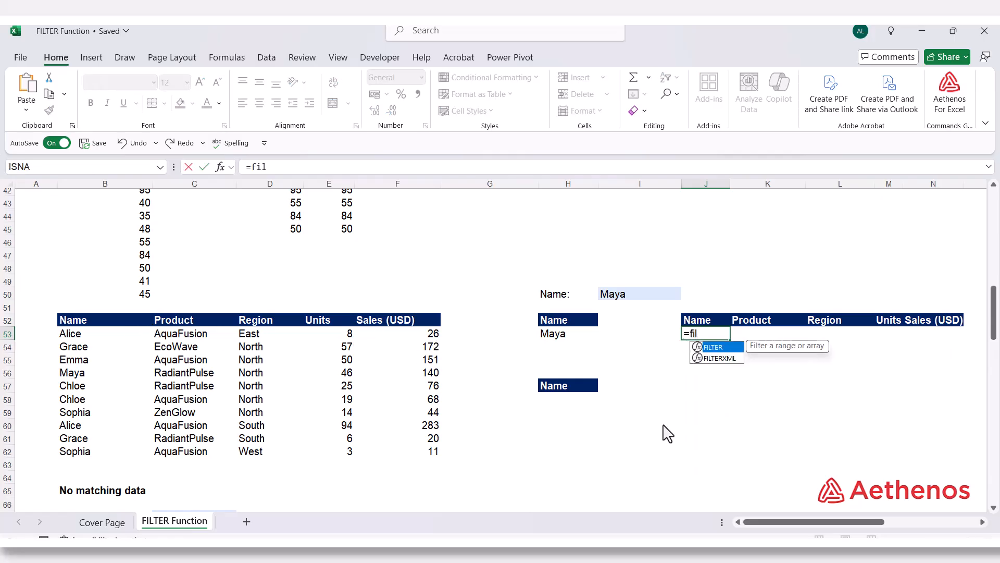
{"action": "key", "text": "Tab"}
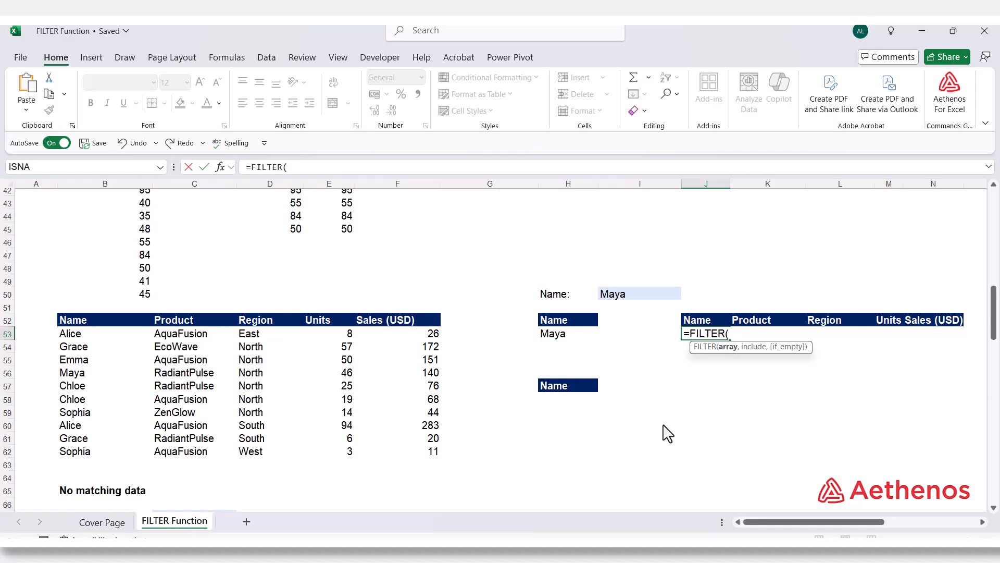
{"action": "left_click_drag", "start_coordinate": [111, 339], "coordinate": [391, 454]}
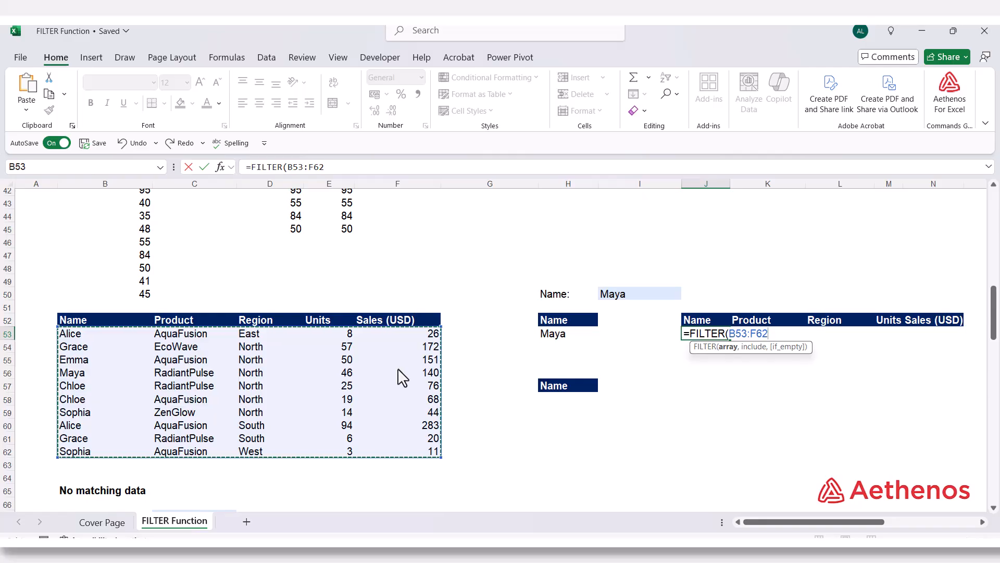
{"action": "type", "text": ","}
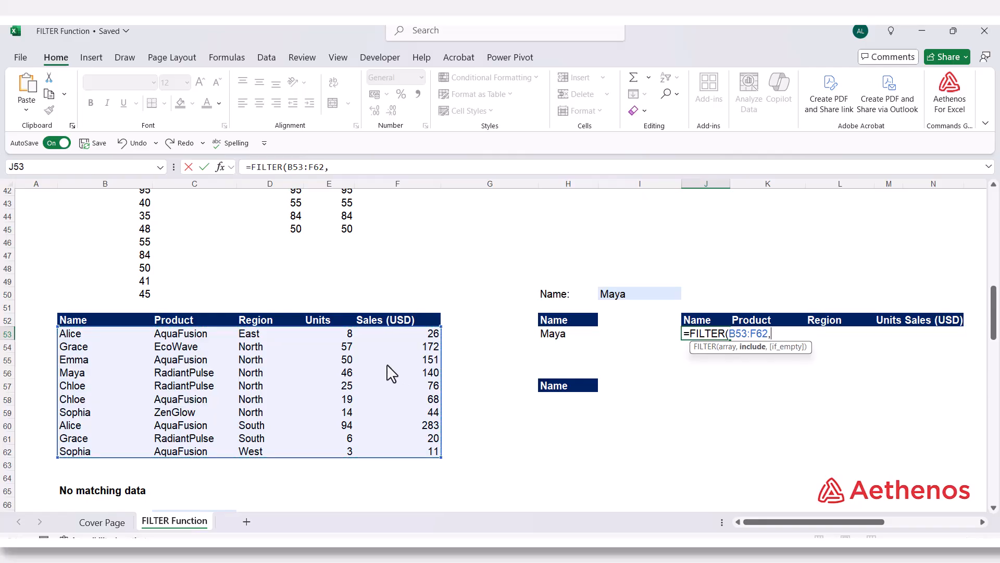
{"action": "left_click_drag", "start_coordinate": [88, 337], "coordinate": [87, 451]}
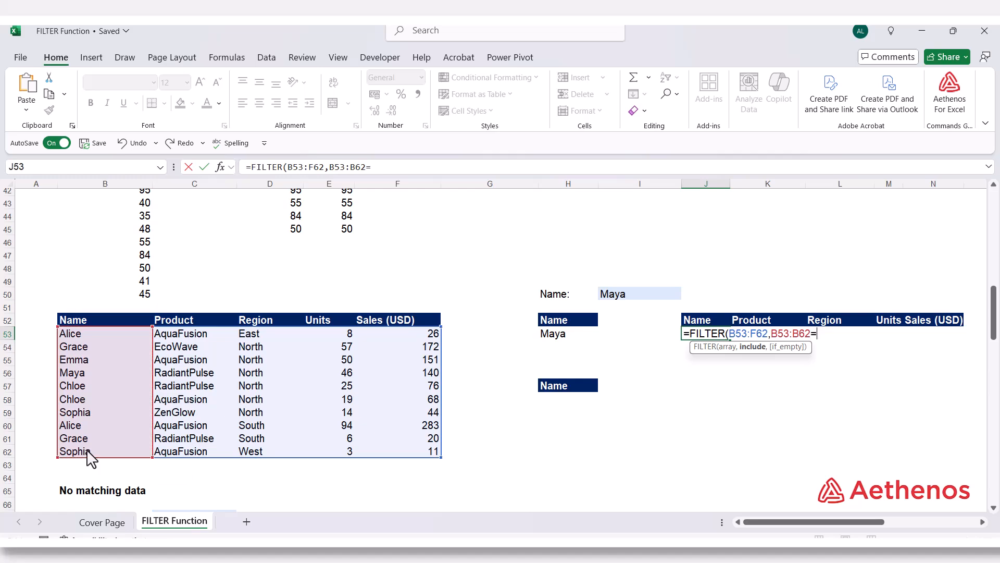
{"action": "type", "text": "="}
{"action": "left_click", "coordinate": [635, 299]}
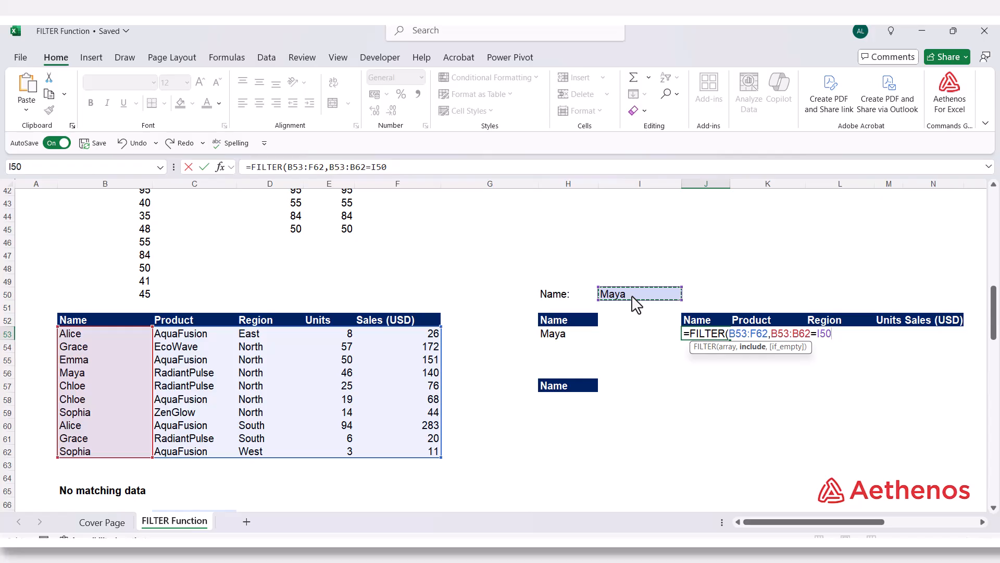
{"action": "type", "text": ")"}
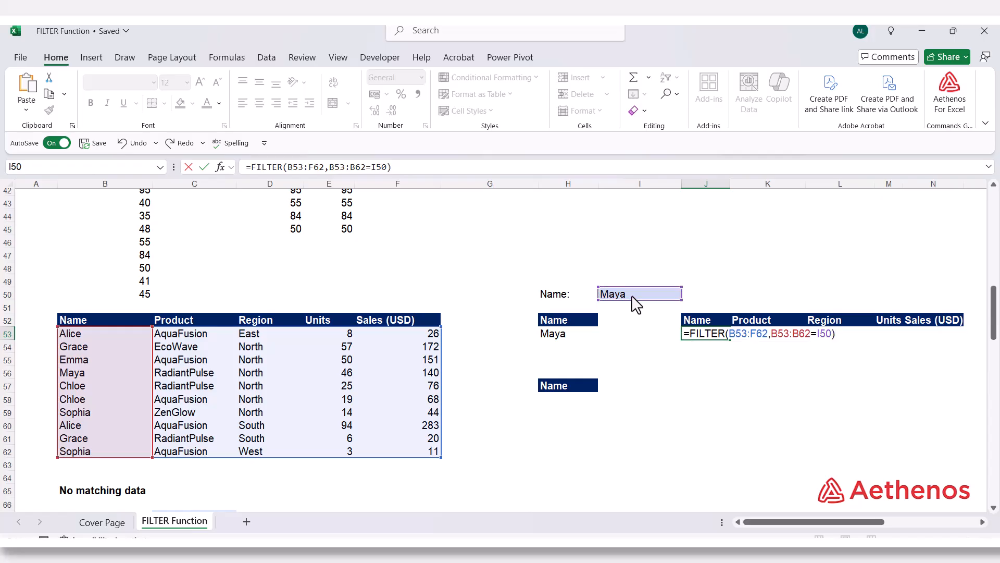
{"action": "key", "text": "Return"}
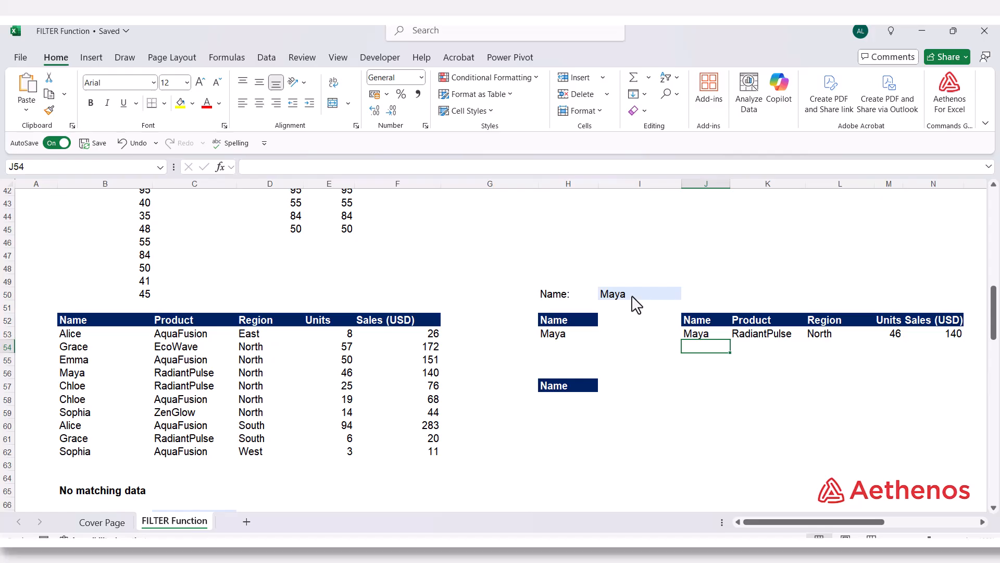
Step: Review the J53 formula, enter the name listed in B57 into I50, and check the records returned in J53 and J54
{"action": "left_click", "coordinate": [709, 335]}
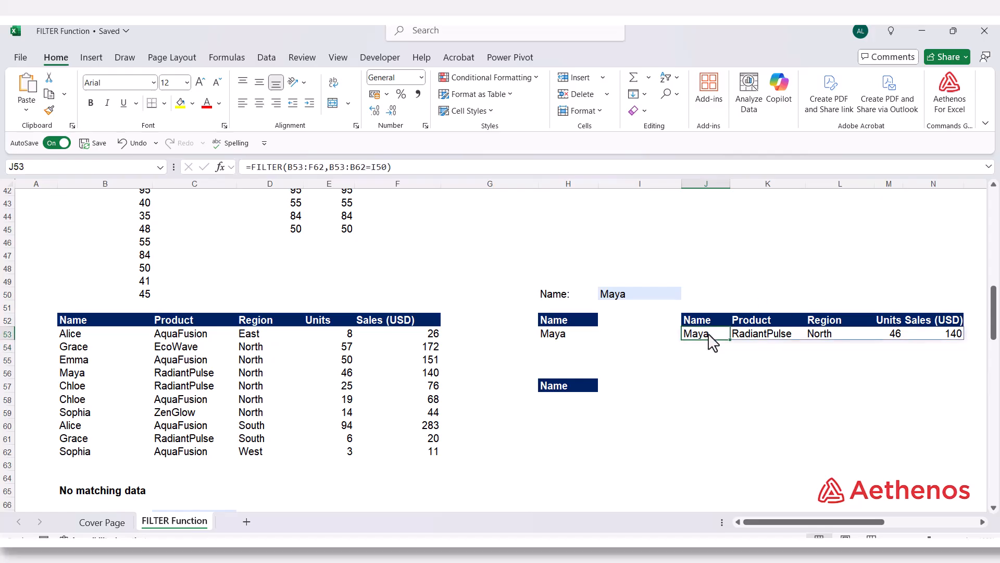
{"action": "key", "text": "ctrl+z"}
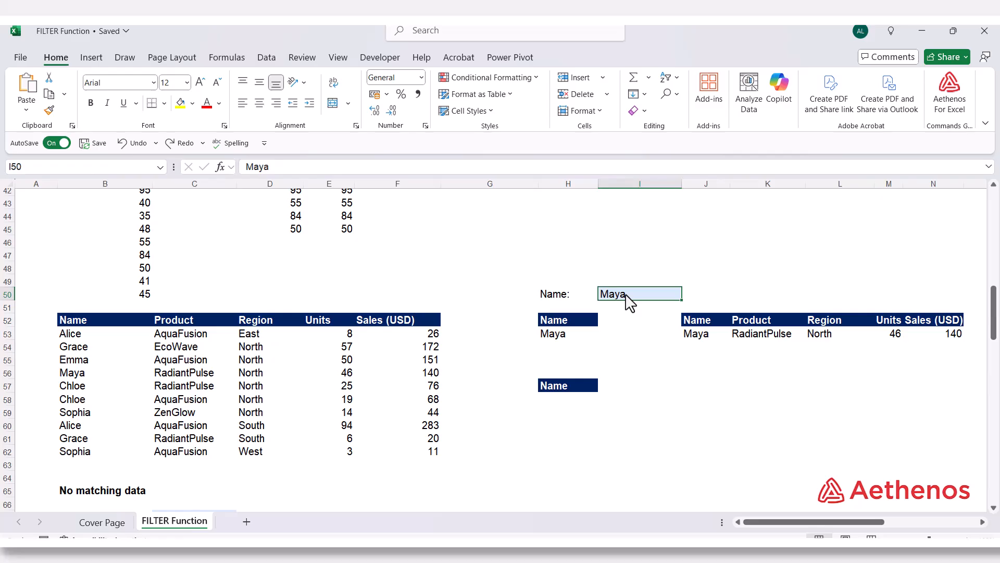
{"action": "type", "text": "Ch"}
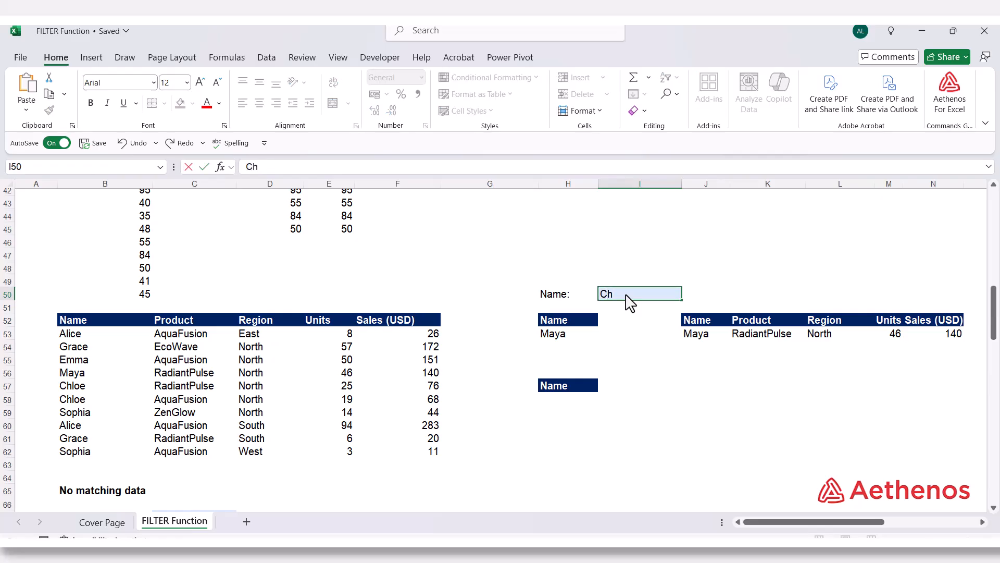
{"action": "type", "text": "loe"}
{"action": "key", "text": "Return"}
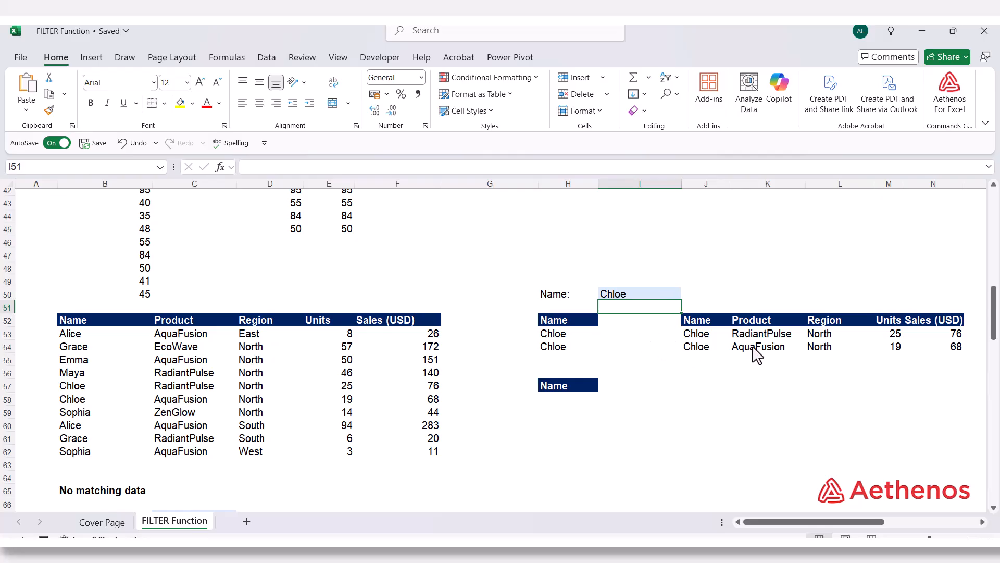
{"action": "left_click", "coordinate": [705, 335]}
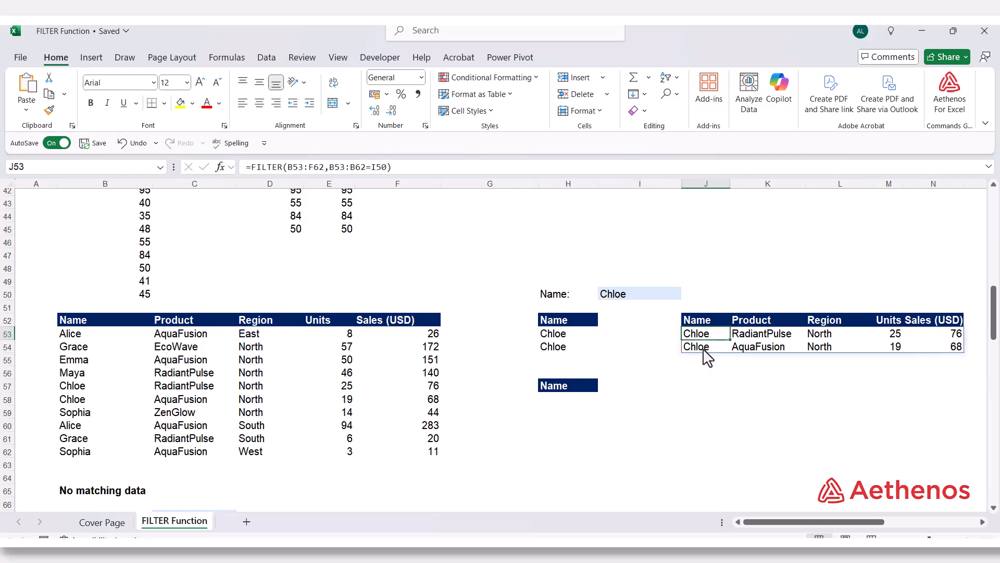
{"action": "left_click", "coordinate": [706, 349]}
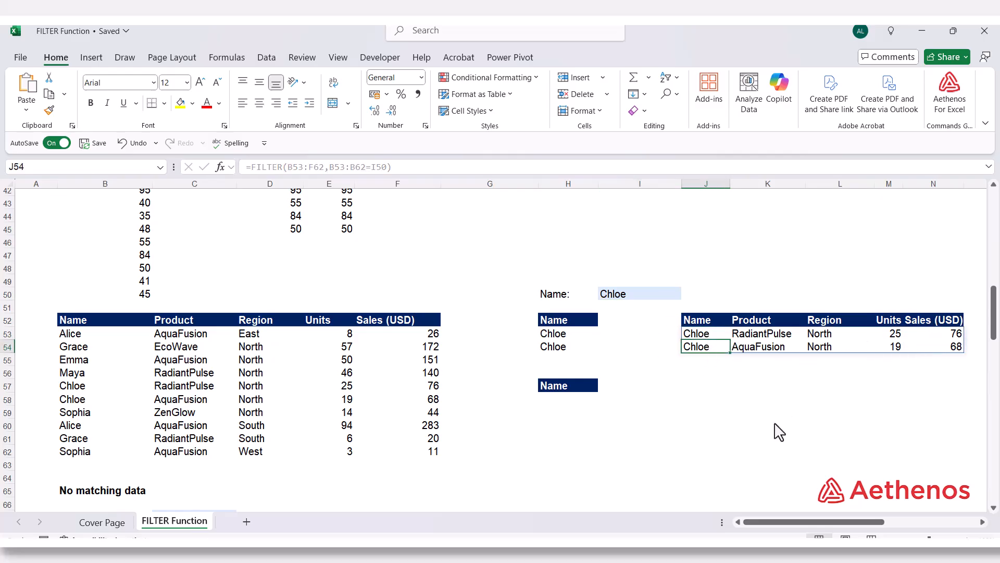
Step: In the J53 FILTER formula, replace the I50 reference with the name from that cell as quoted text, and review the formula
{"action": "left_click", "coordinate": [707, 335]}
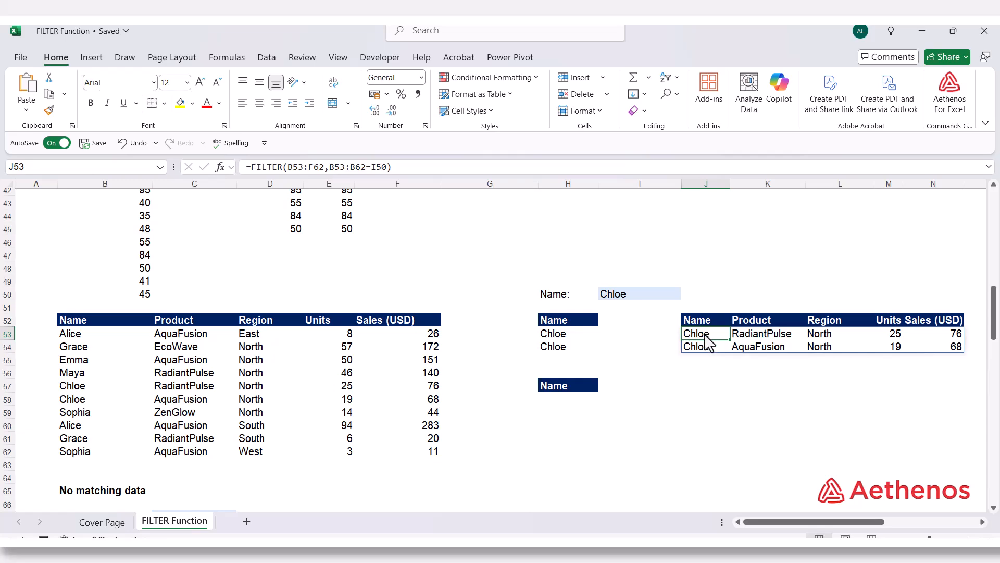
{"action": "double_click", "coordinate": [707, 336]}
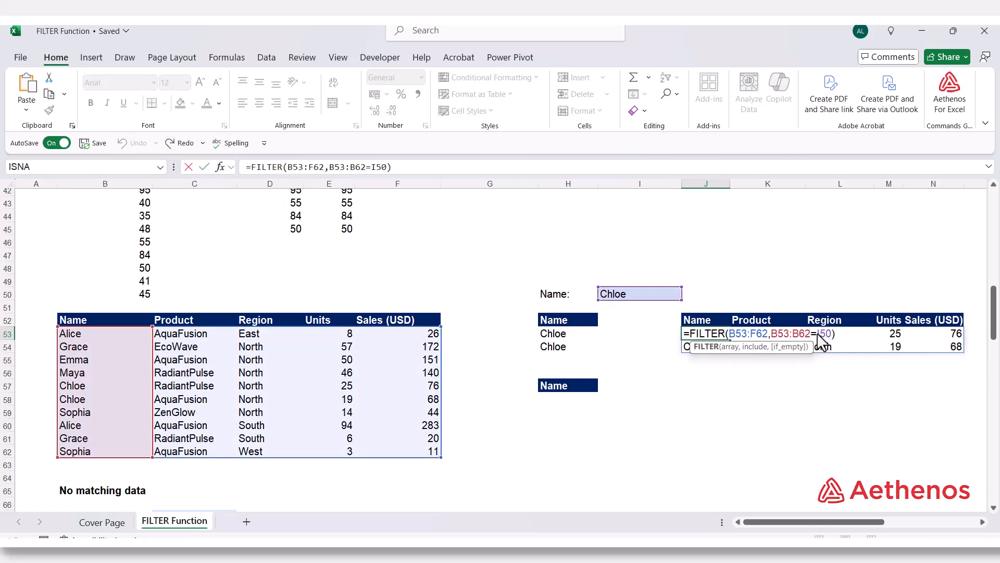
{"action": "left_click_drag", "start_coordinate": [817, 334], "coordinate": [831, 336]}
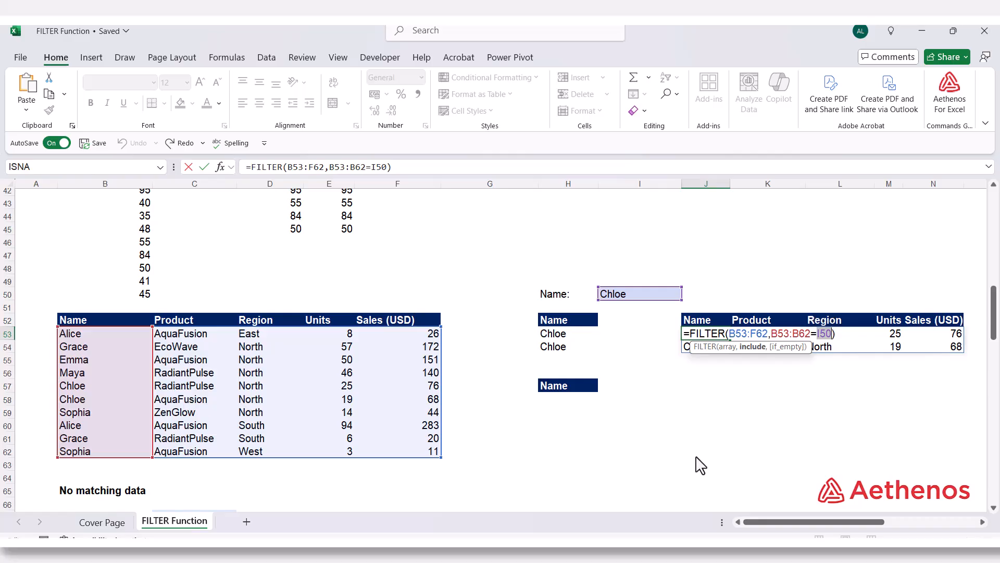
{"action": "type", "text": "\""}
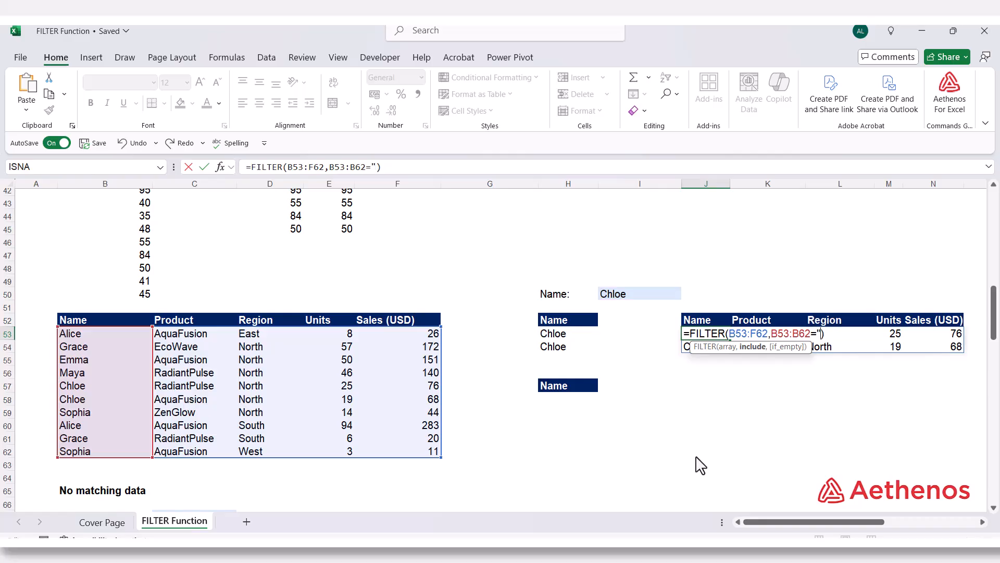
{"action": "type", "text": "Chloe\""}
{"action": "key", "text": "Return"}
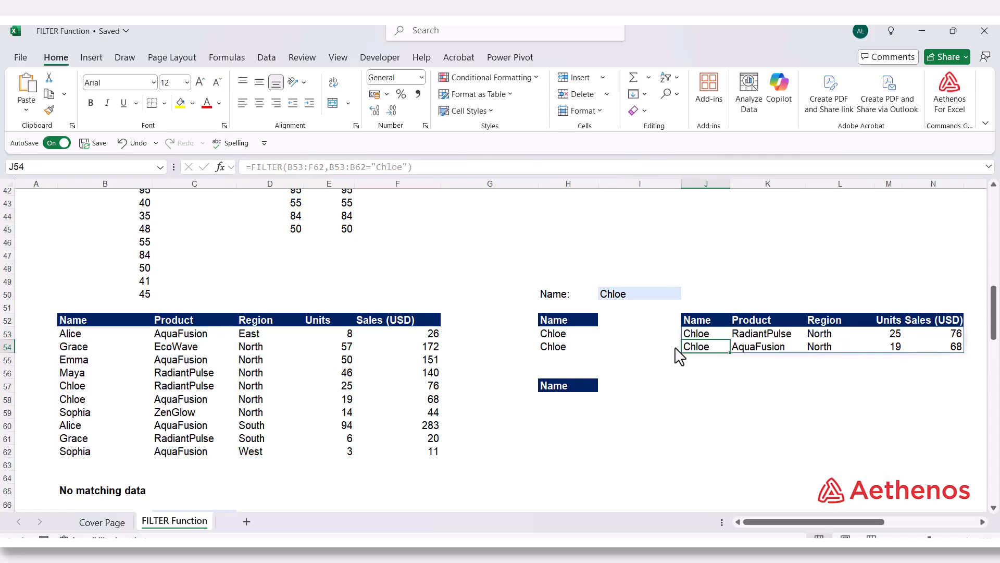
{"action": "double_click", "coordinate": [706, 339]}
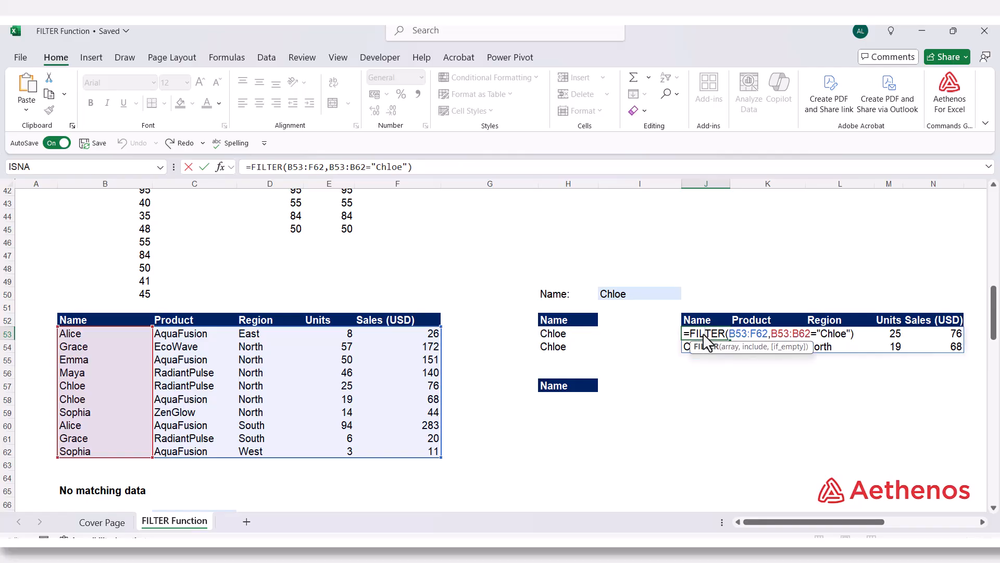
{"action": "key", "text": "Escape"}
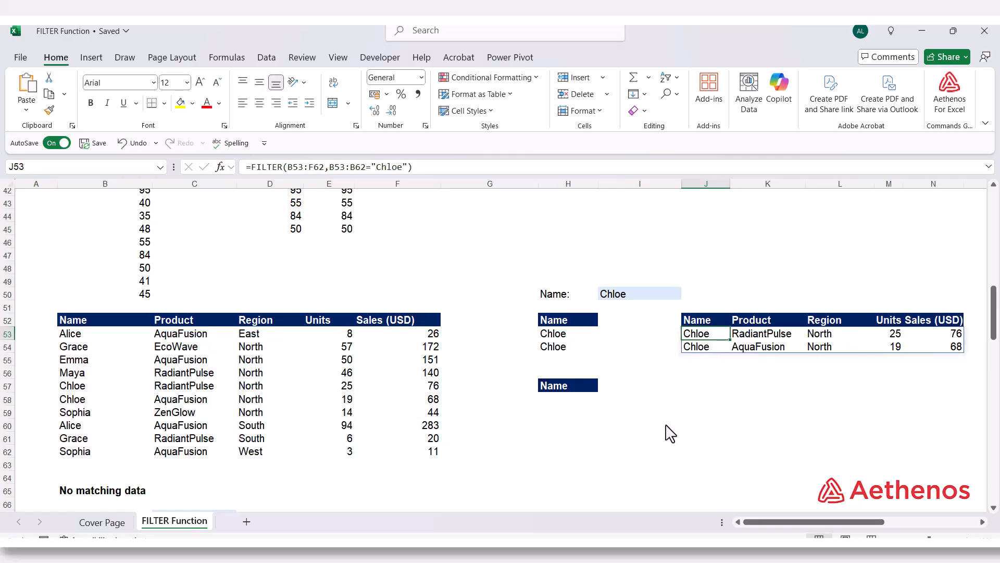
Step: In B70 under No matching data, build a FILTER formula with array B53:F62 and the condition B53:B62=C67
{"action": "left_click", "coordinate": [680, 412]}
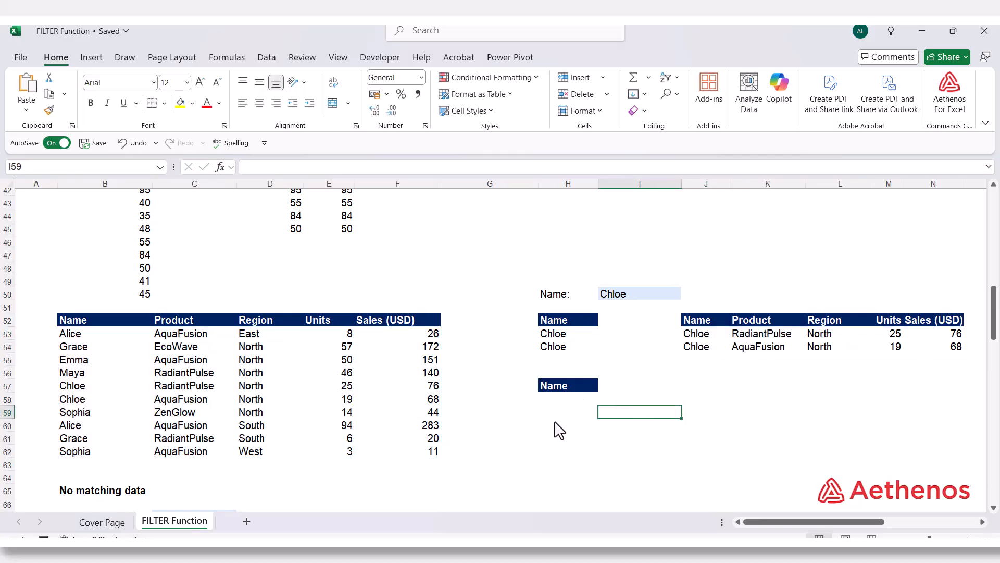
{"action": "scroll", "coordinate": [482, 430], "scroll_direction": "down", "scroll_amount": 2}
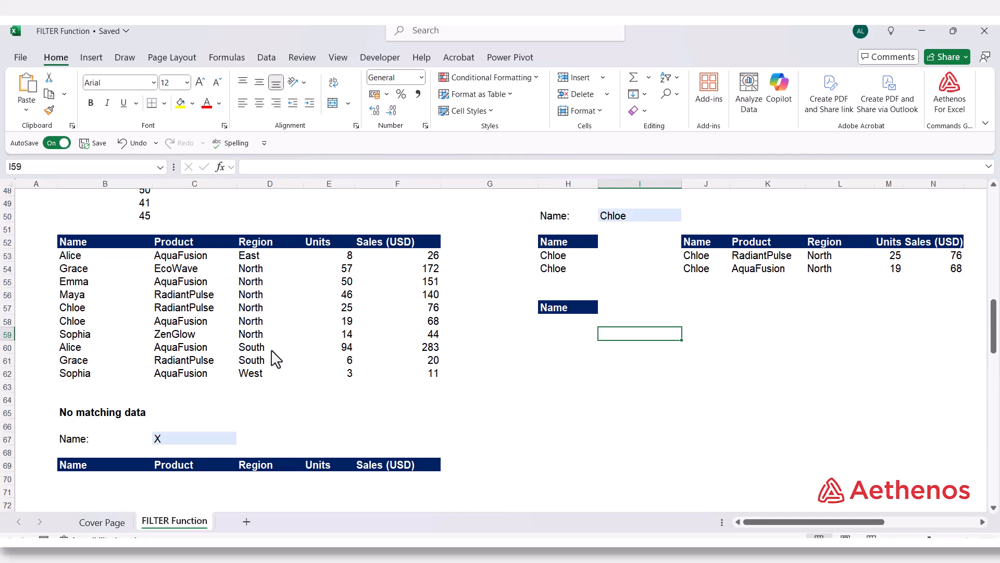
{"action": "left_click", "coordinate": [70, 417]}
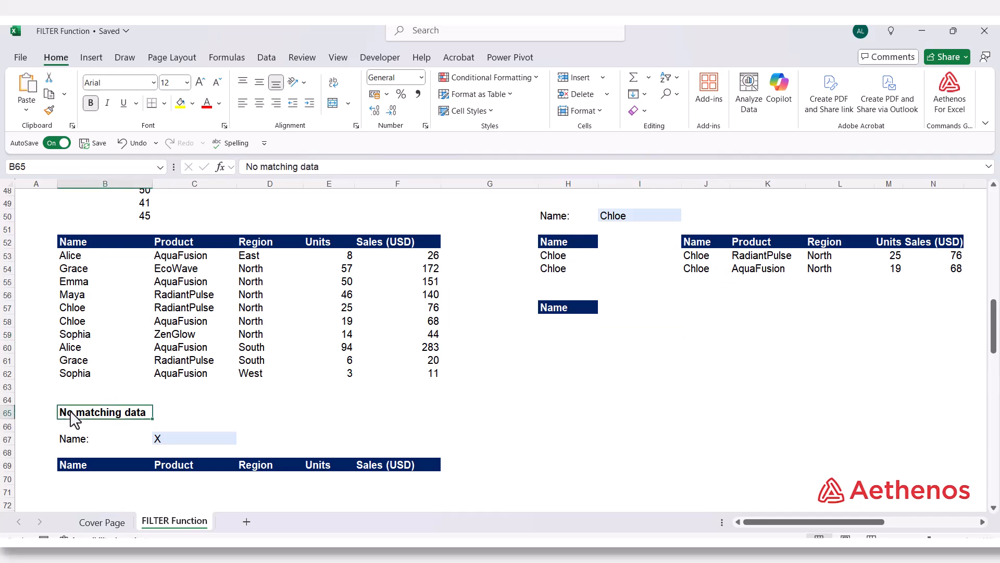
{"action": "left_click", "coordinate": [90, 480]}
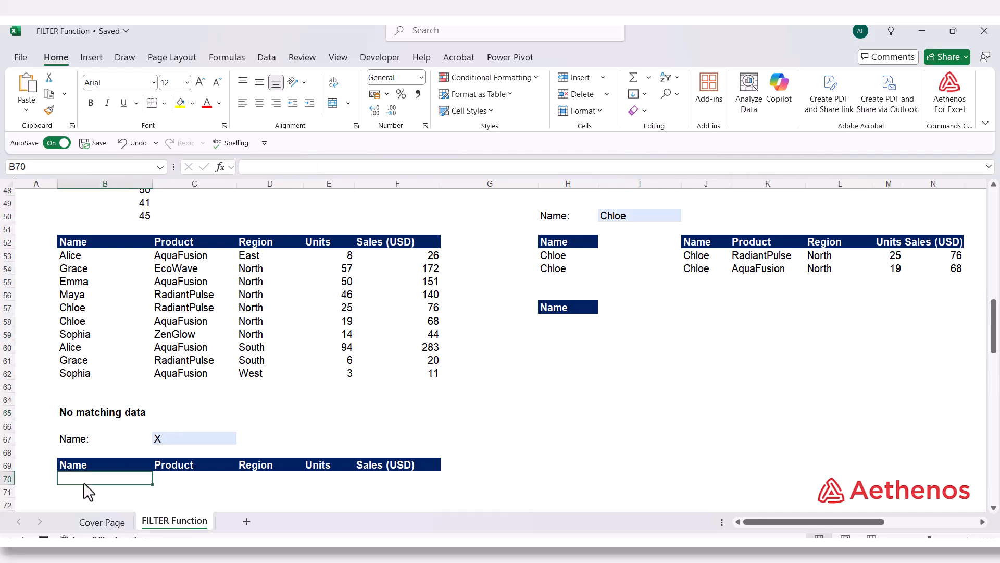
{"action": "type", "text": "="}
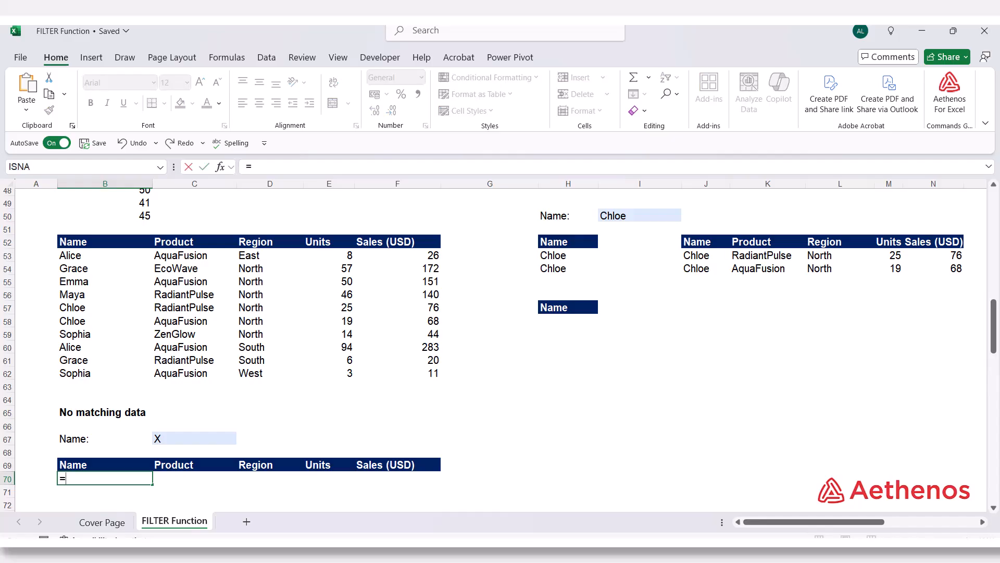
{"action": "type", "text": "fil"}
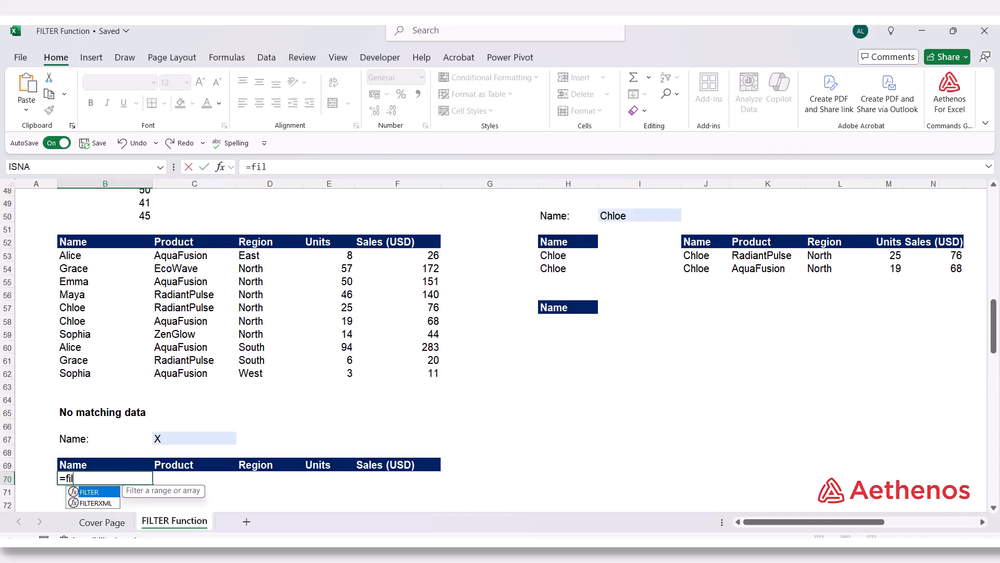
{"action": "key", "text": "Tab"}
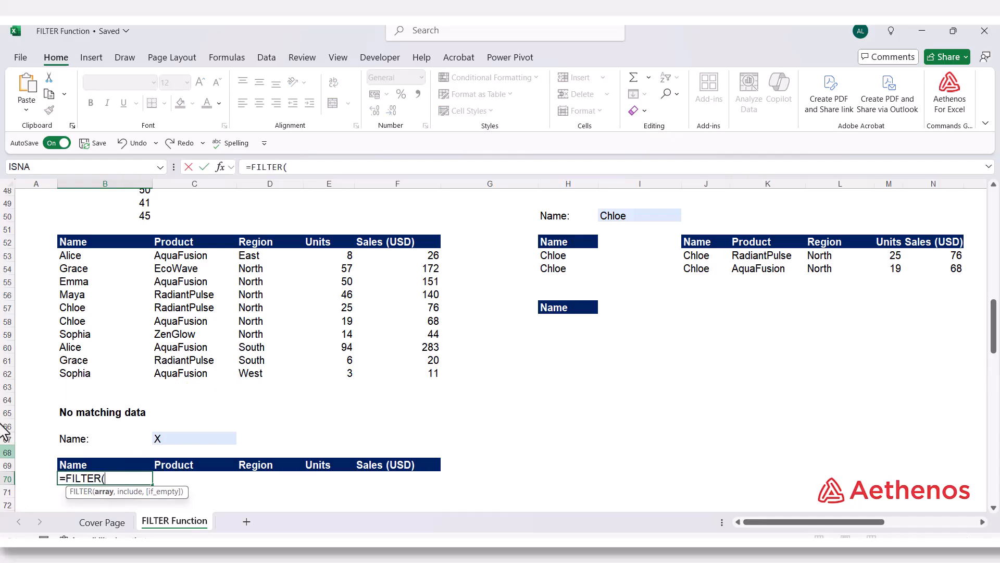
{"action": "left_click_drag", "start_coordinate": [73, 256], "coordinate": [397, 381]}
{"action": "type", "text": ","}
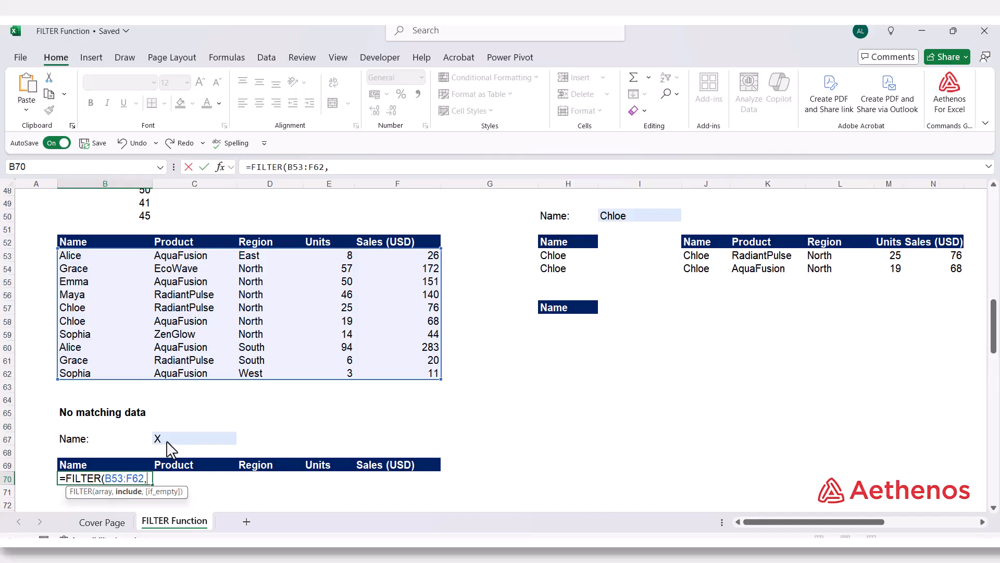
{"action": "left_click_drag", "start_coordinate": [94, 256], "coordinate": [89, 371]}
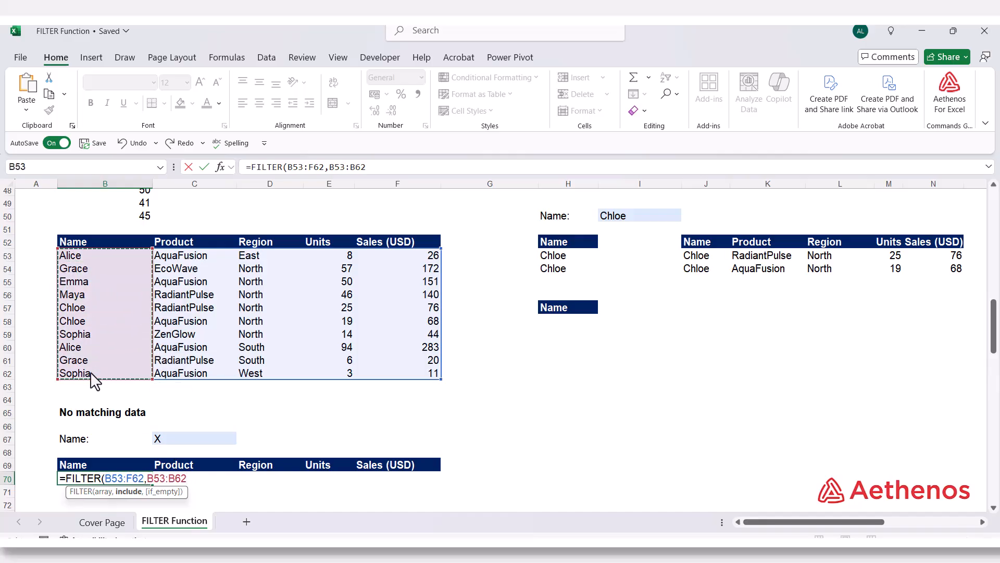
{"action": "type", "text": "="}
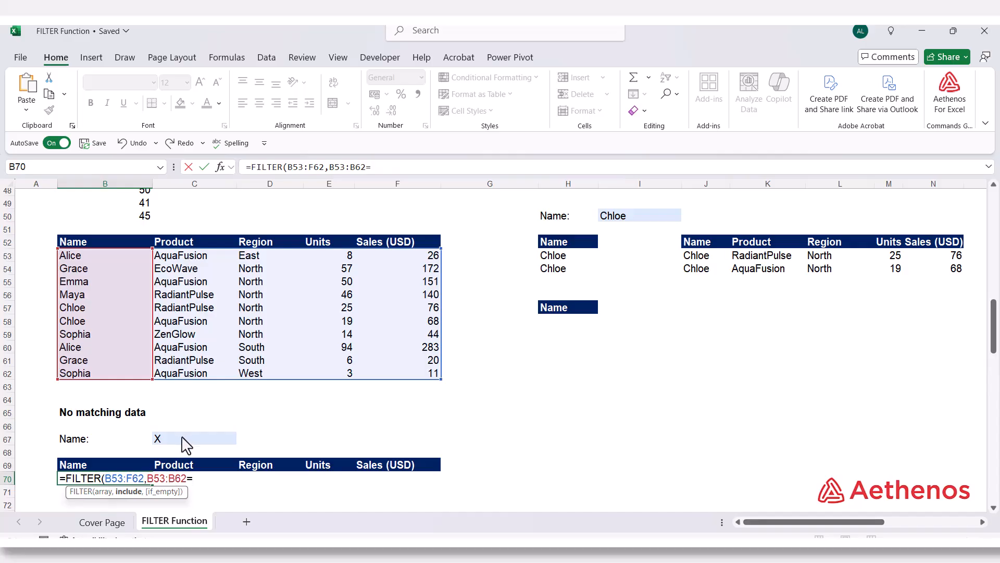
{"action": "left_click", "coordinate": [181, 440]}
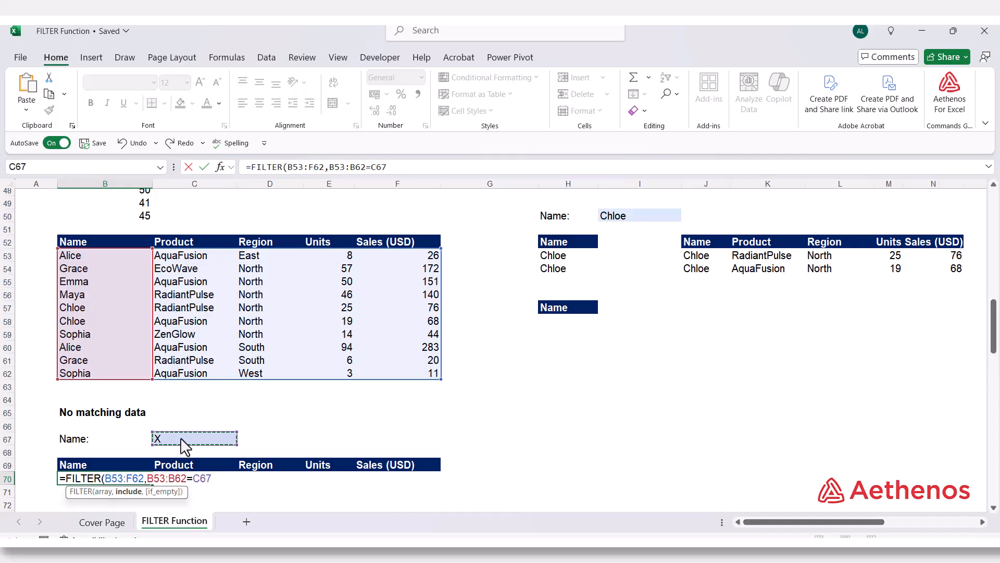
Step: Complete the B70 FILTER formula with "No match" as the if_empty argument and enter it
{"action": "type", "text": ","}
{"action": "type", "text": "\"N"}
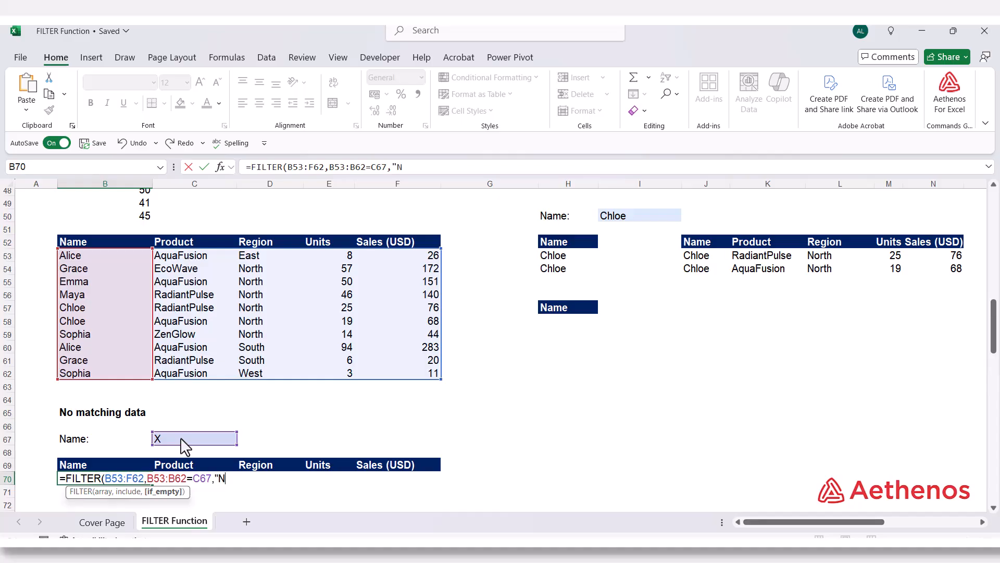
{"action": "type", "text": "o mar"}
{"action": "key", "text": "BackSpace"}
{"action": "type", "text": "tec"}
{"action": "key", "text": "BackSpace"}
{"action": "key", "text": "BackSpace"}
{"action": "type", "text": "ch\")"}
{"action": "key", "text": "Return"}
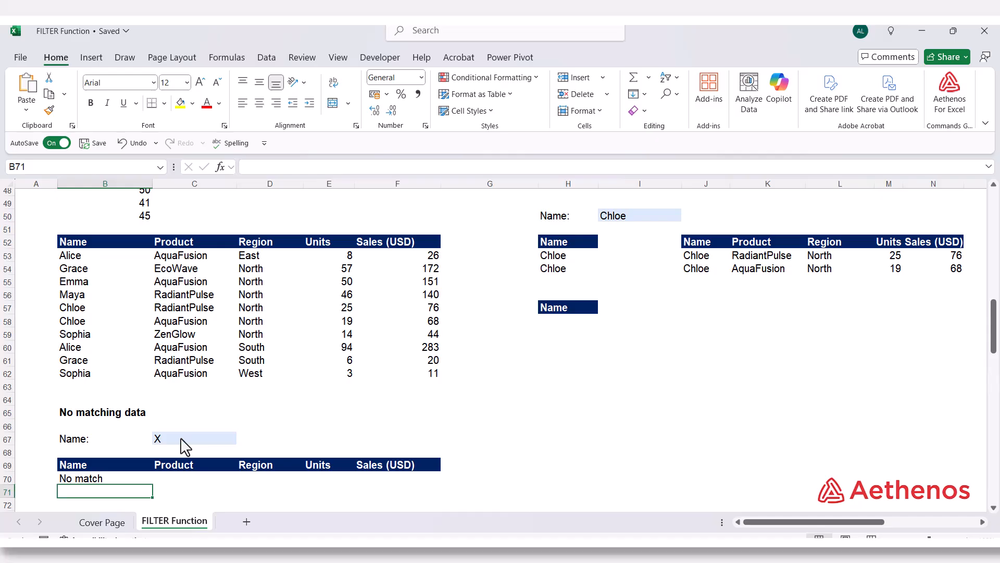
Step: Replace the X in C67 with the name listed in B53 and check the records returned in rows 70 and 71
{"action": "left_click", "coordinate": [181, 439]}
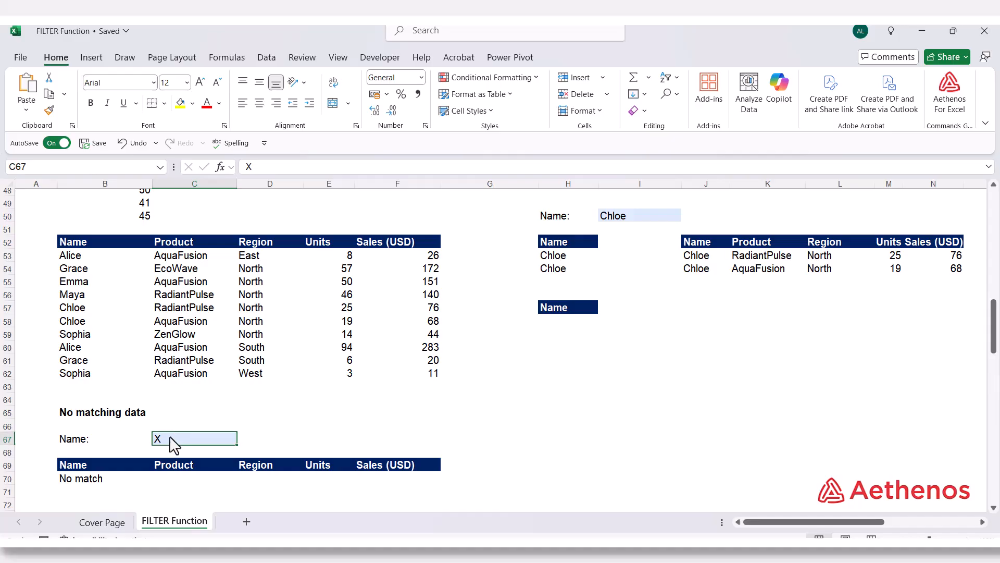
{"action": "type", "text": "Ali"}
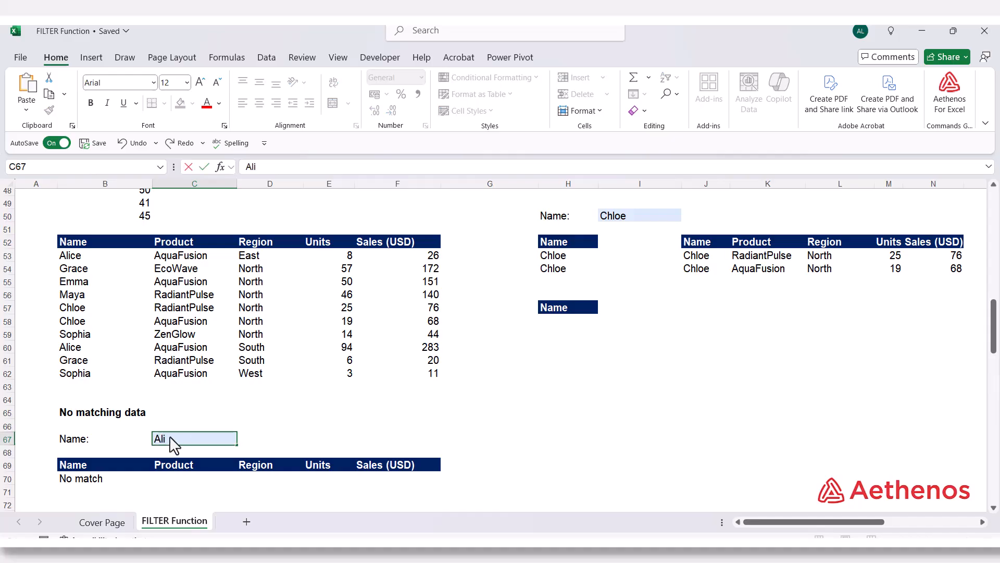
{"action": "type", "text": "ce"}
{"action": "key", "text": "Return"}
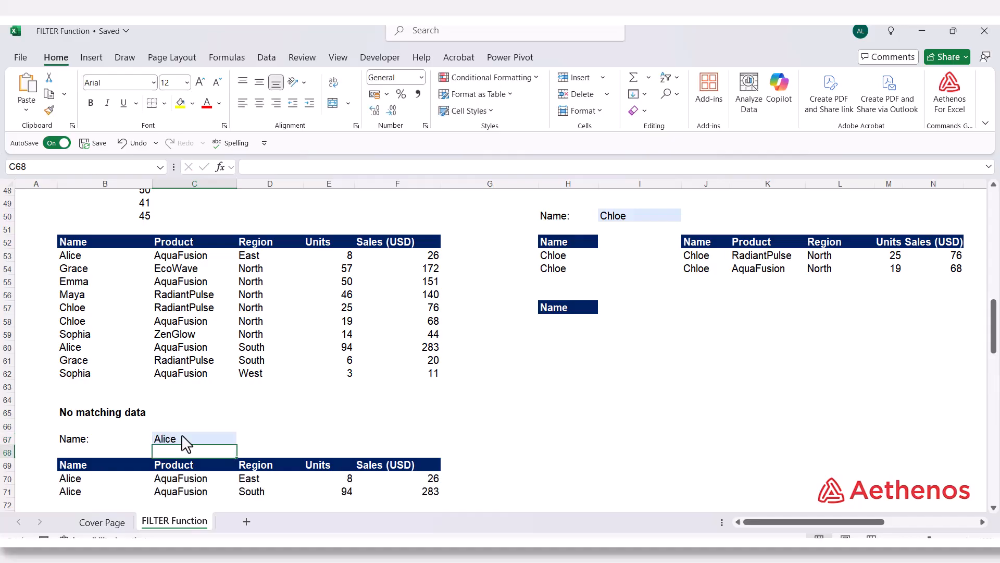
{"action": "scroll", "coordinate": [177, 443], "scroll_direction": "down", "scroll_amount": 2}
{"action": "left_click", "coordinate": [147, 414]}
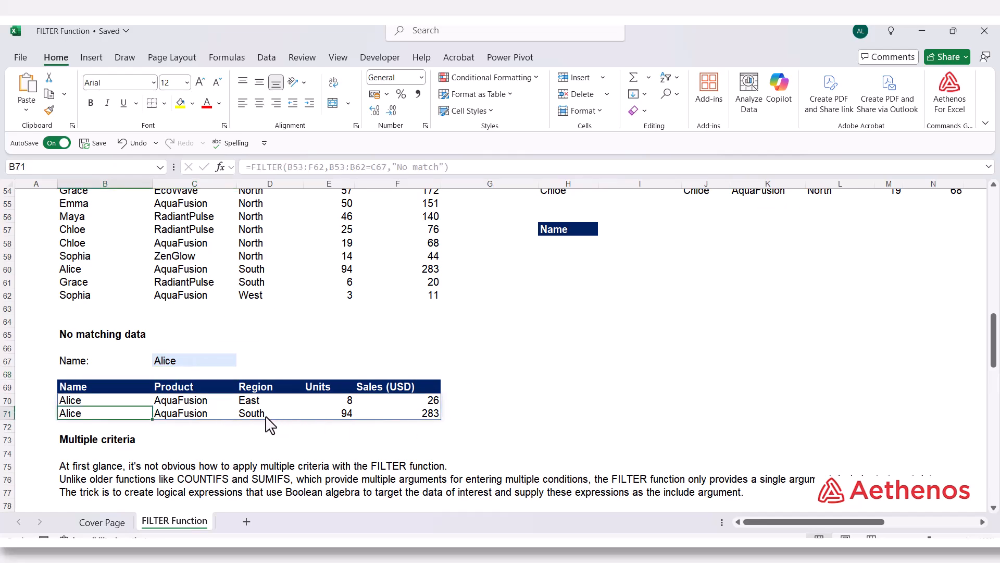
{"action": "left_click", "coordinate": [545, 411]}
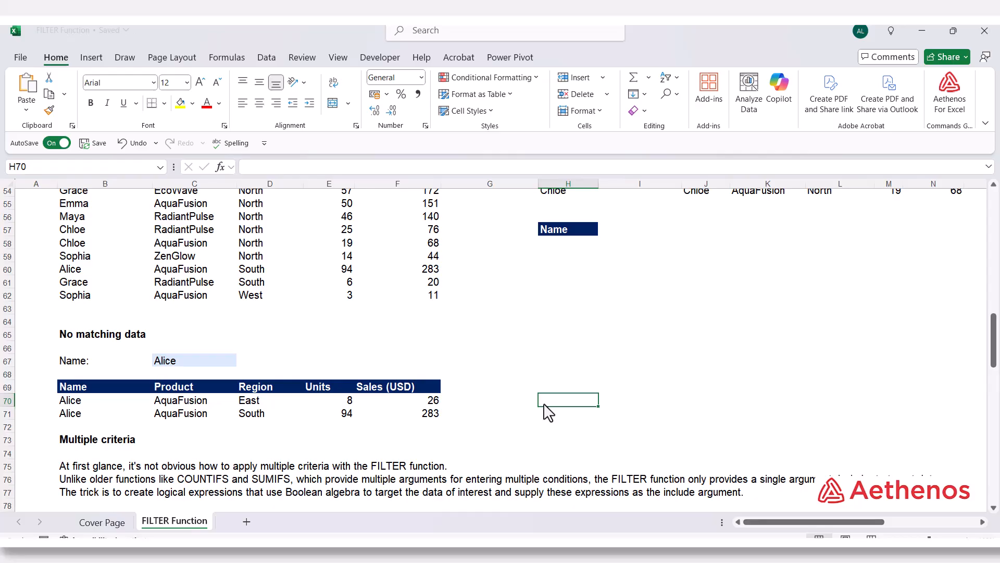
Step: In the Multiple criteria section, enter TRUE in I83 and its numeric equivalent 1 in J83
{"action": "scroll", "coordinate": [545, 412], "scroll_direction": "down", "scroll_amount": 6}
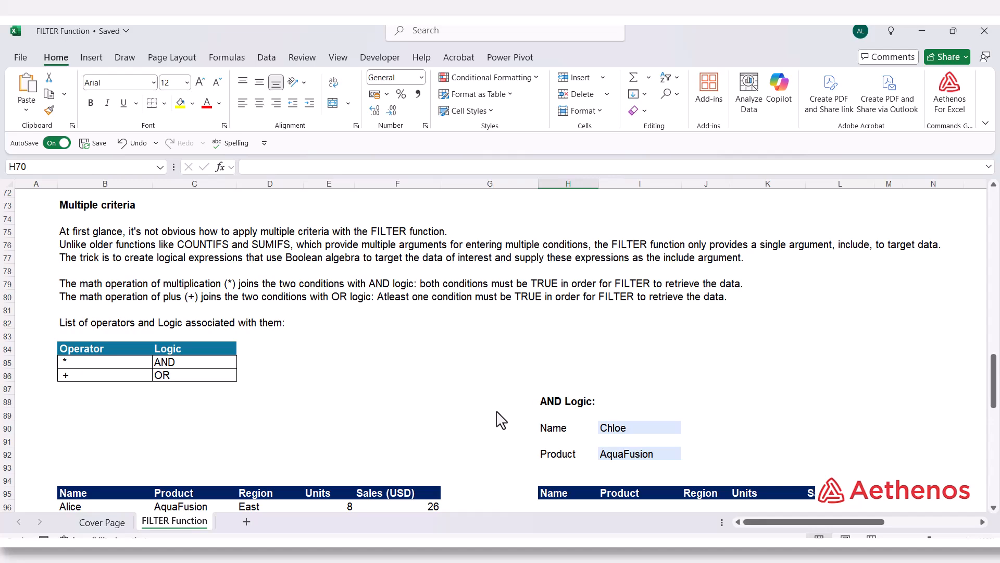
{"action": "left_click", "coordinate": [304, 260]}
{"action": "left_click", "coordinate": [293, 259]}
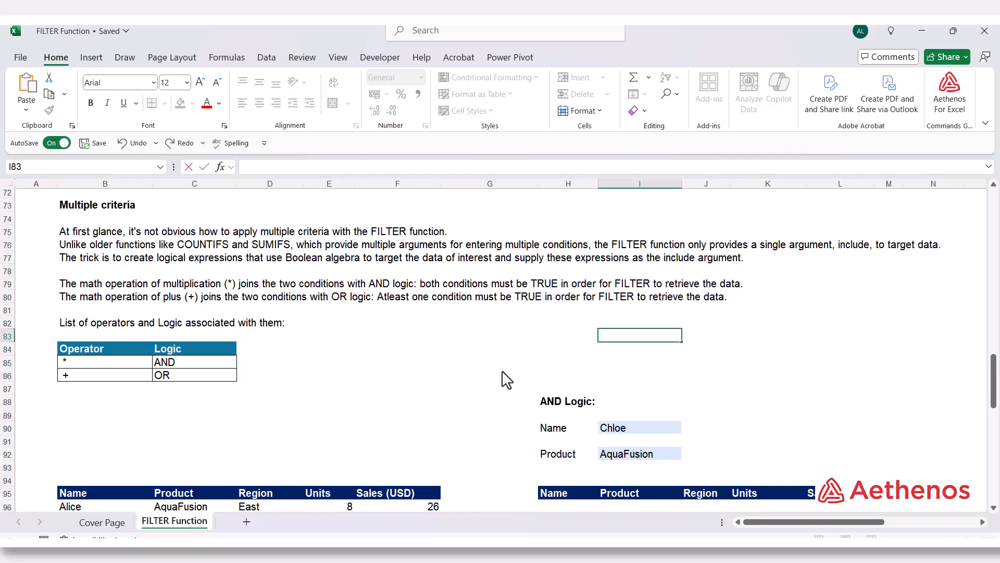
{"action": "type", "text": "TRUE"}
{"action": "key", "text": "Tab"}
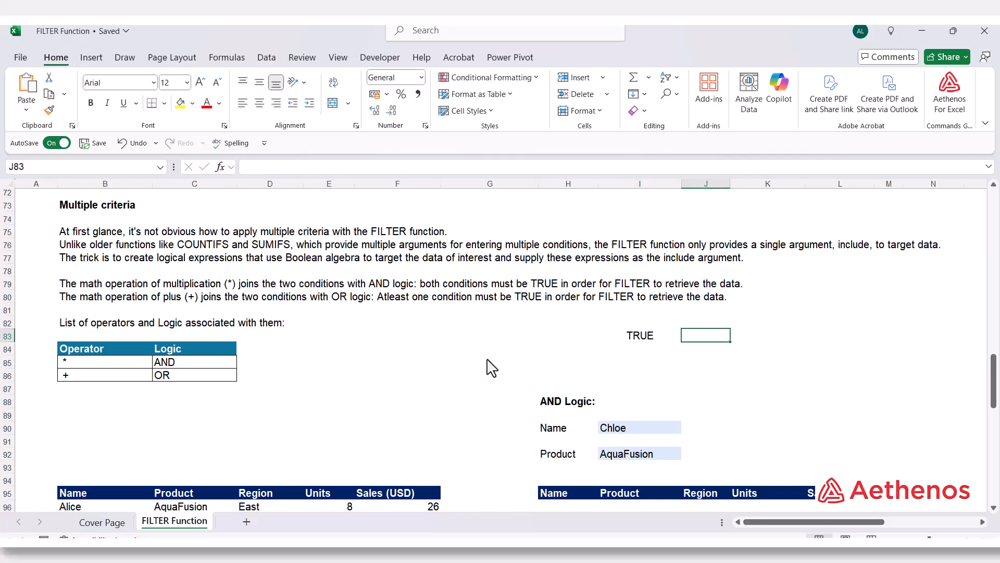
{"action": "type", "text": "1"}
{"action": "key", "text": "Return"}
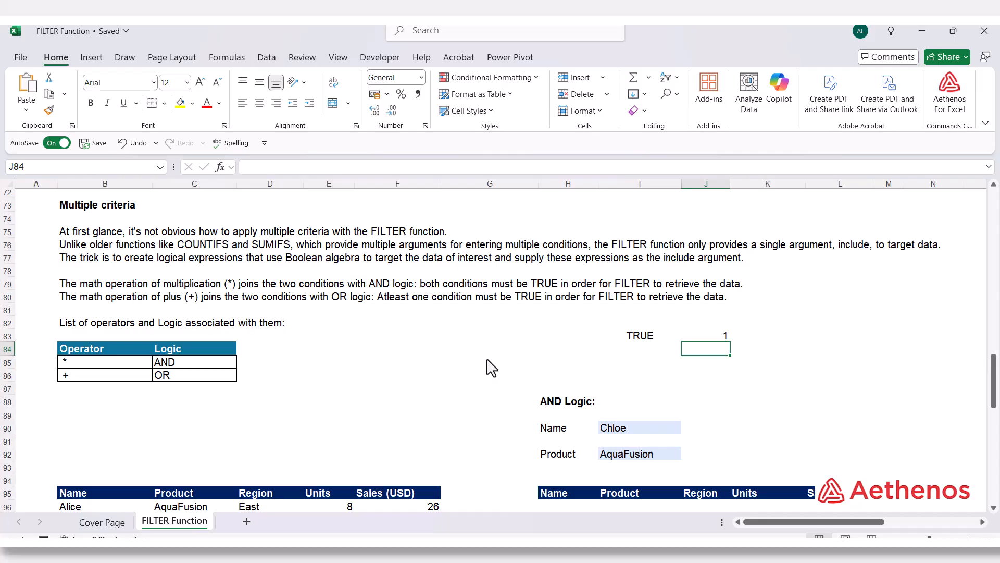
Step: Enter FALSE in I84 and its numeric equivalent 0 in J84
{"action": "key", "text": "Left"}
{"action": "type", "text": "FALS"}
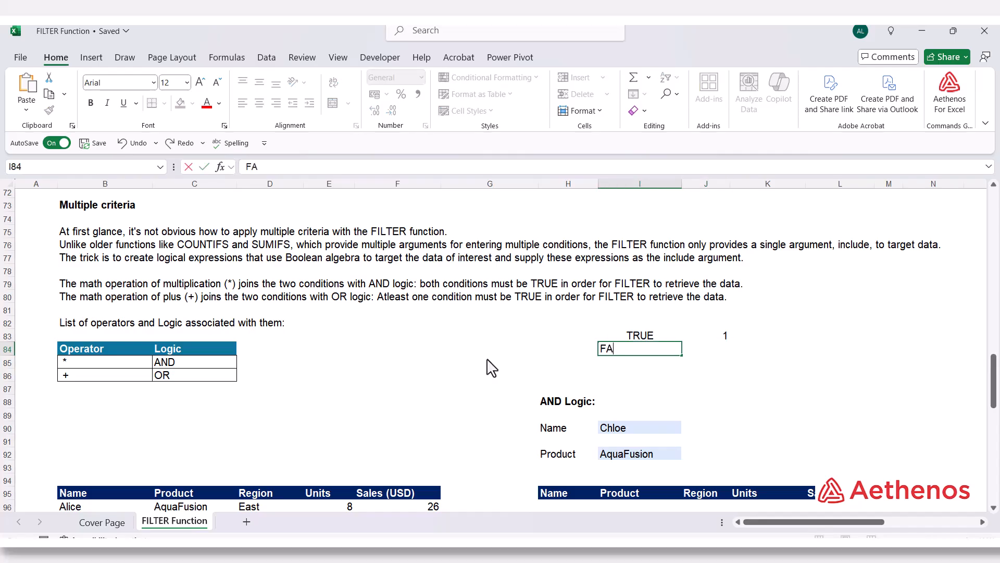
{"action": "key", "text": "BackSpace"}
{"action": "type", "text": "E"}
{"action": "key", "text": "Tab"}
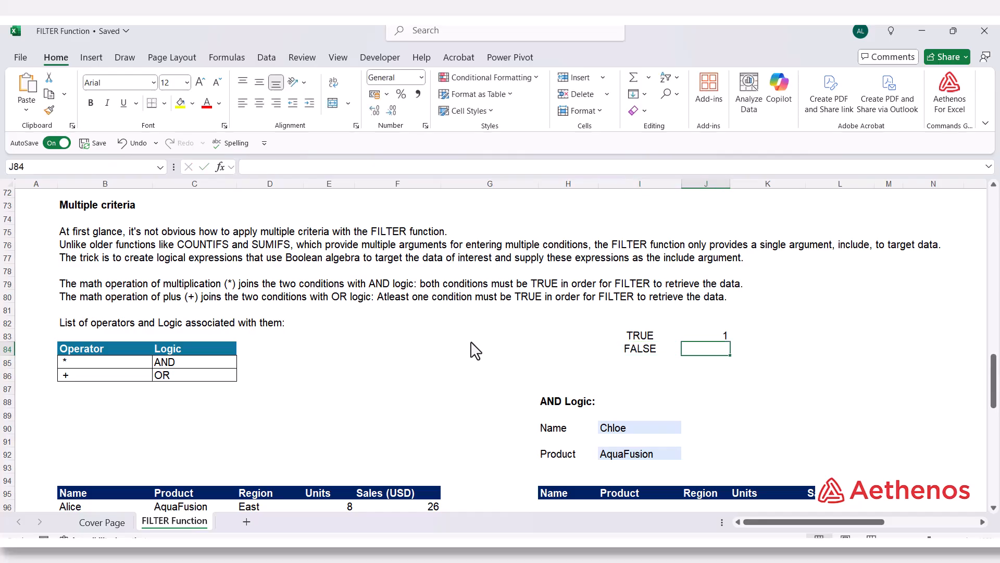
{"action": "type", "text": "0"}
{"action": "key", "text": "Tab"}
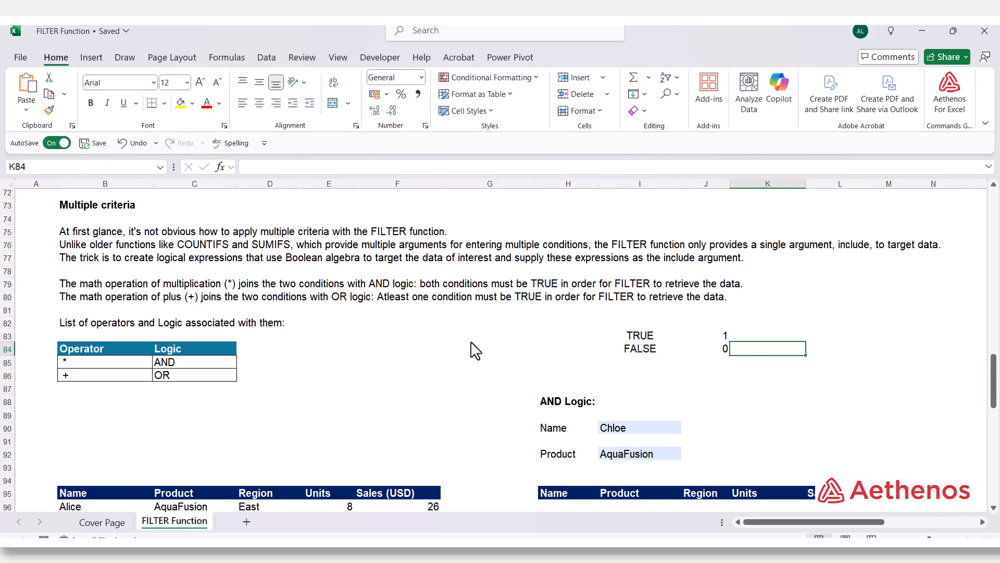
Step: Review the TRUE and FALSE equivalents in I83:J84 and the operators for AND and OR logic in B85:C86
{"action": "key", "text": "Left"}
{"action": "key", "text": "Left"}
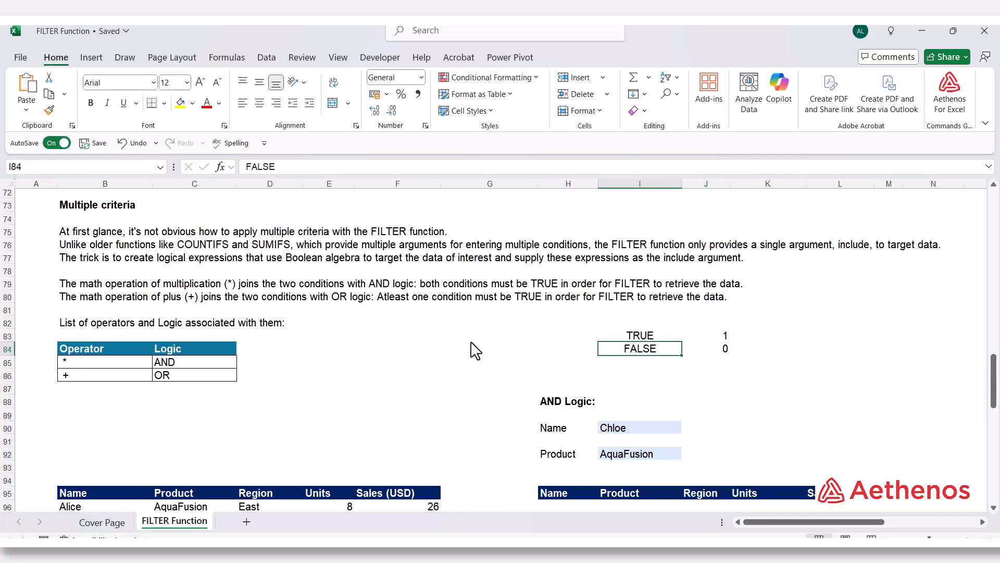
{"action": "key", "text": "Up"}
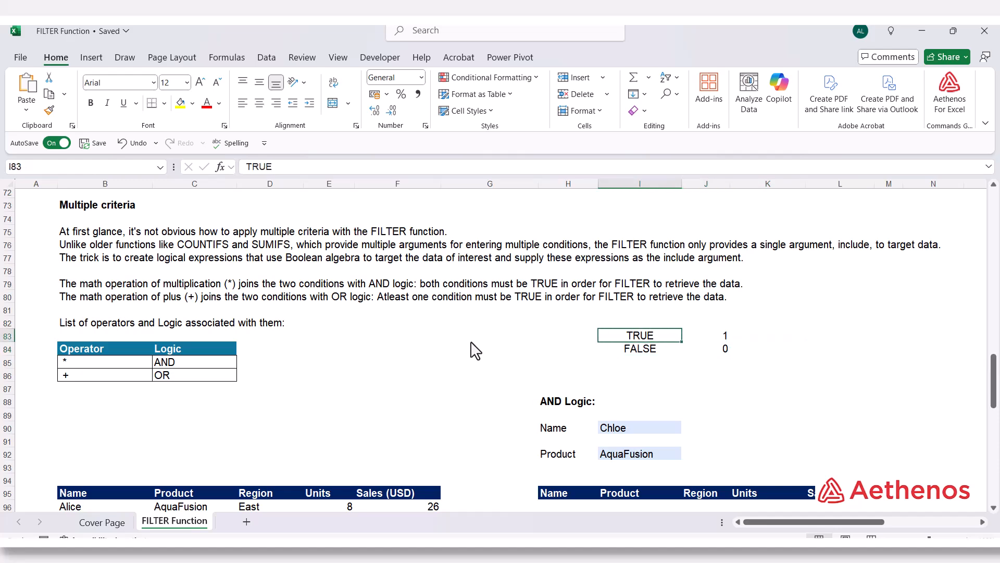
{"action": "key", "text": "Right"}
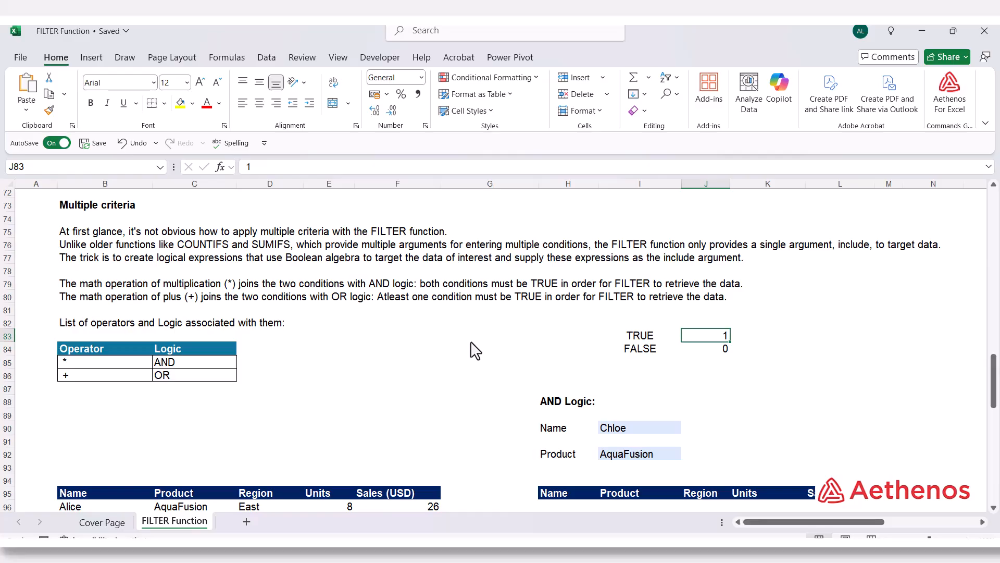
{"action": "key", "text": "Left"}
{"action": "key", "text": "Down"}
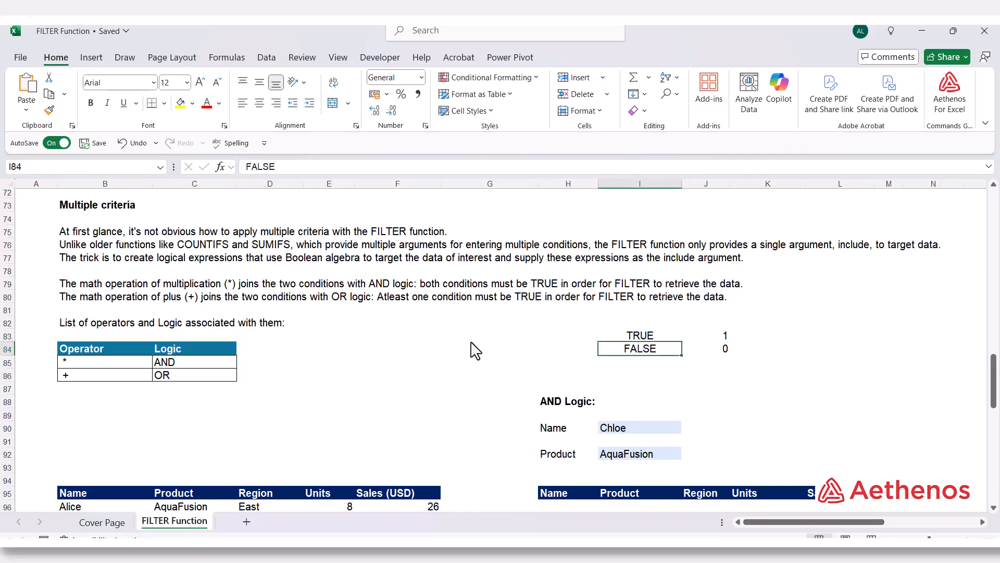
{"action": "key", "text": "Right"}
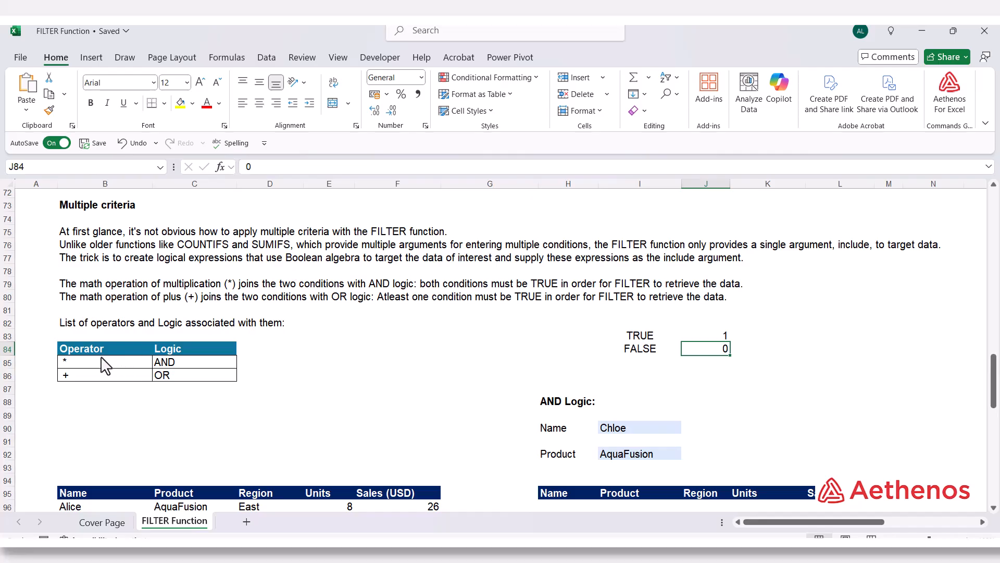
{"action": "left_click", "coordinate": [79, 365]}
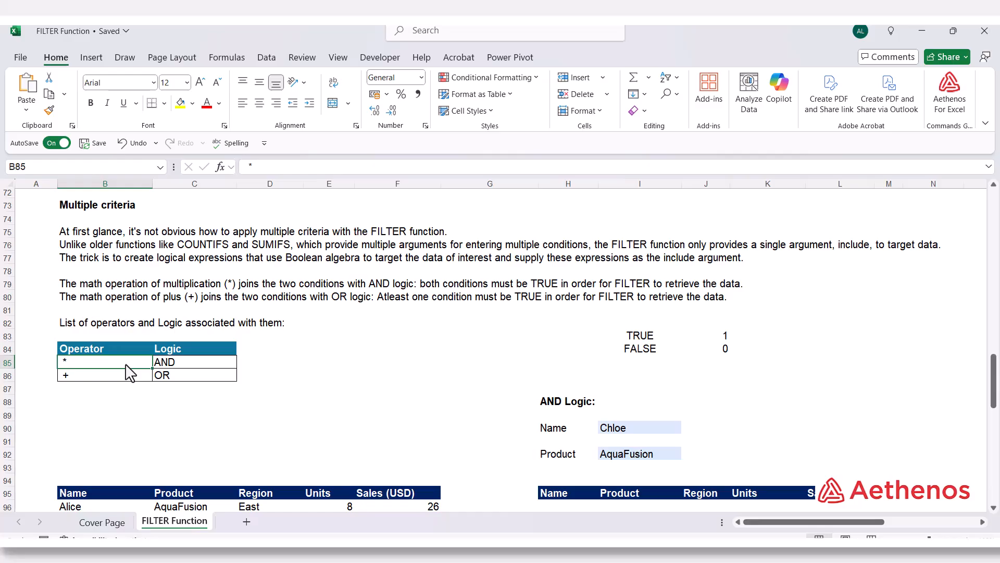
{"action": "left_click", "coordinate": [191, 366]}
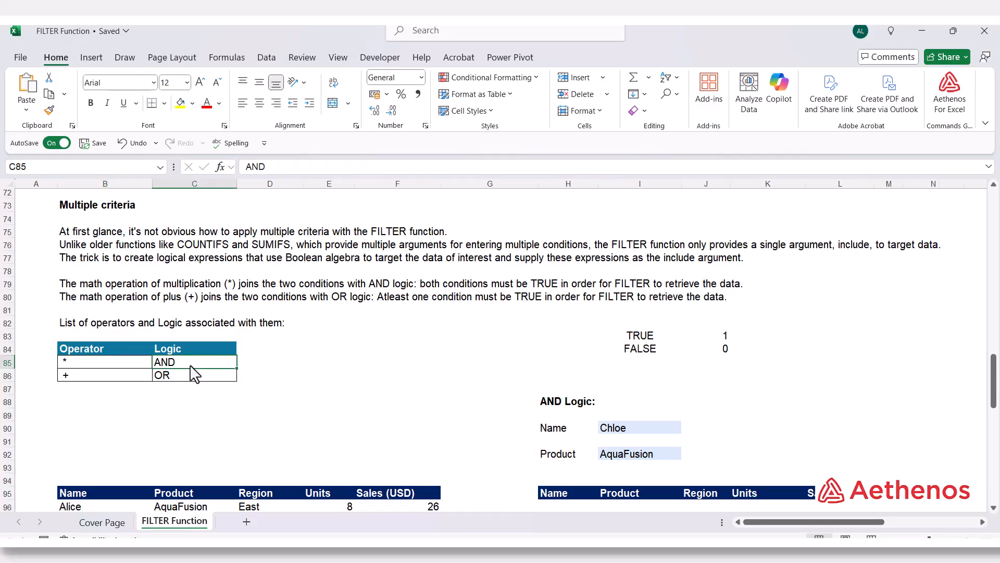
{"action": "left_click", "coordinate": [103, 375]}
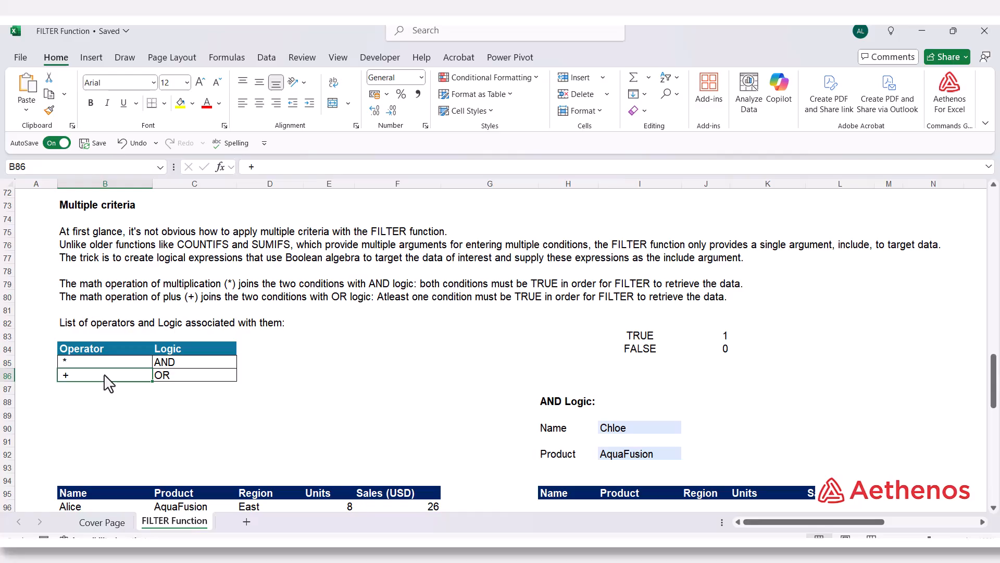
{"action": "left_click", "coordinate": [177, 385]}
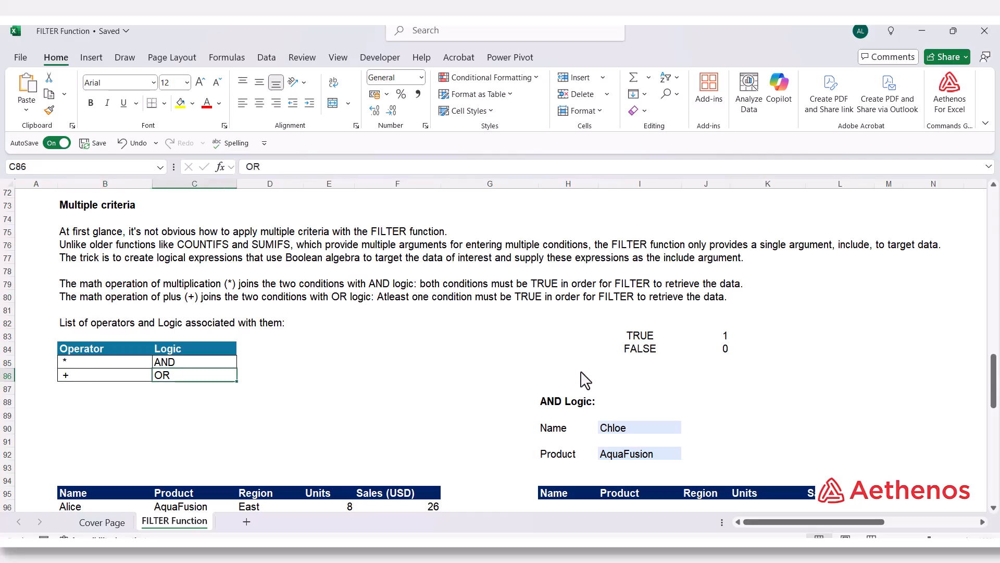
{"action": "left_click", "coordinate": [584, 383]}
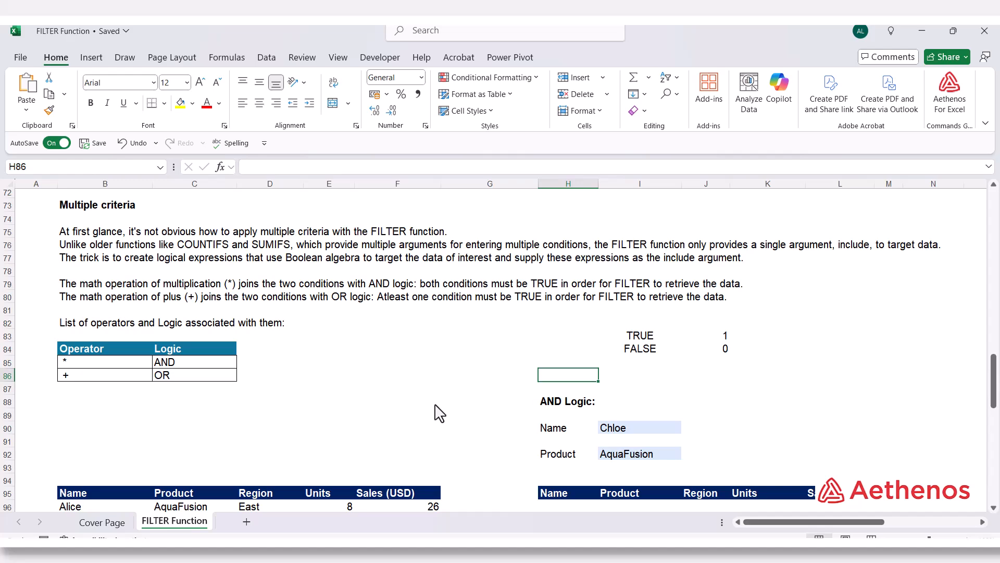
Step: Enter 1 in H86 and 1 in I86 as a pair of TRUE conditions
{"action": "type", "text": "1"}
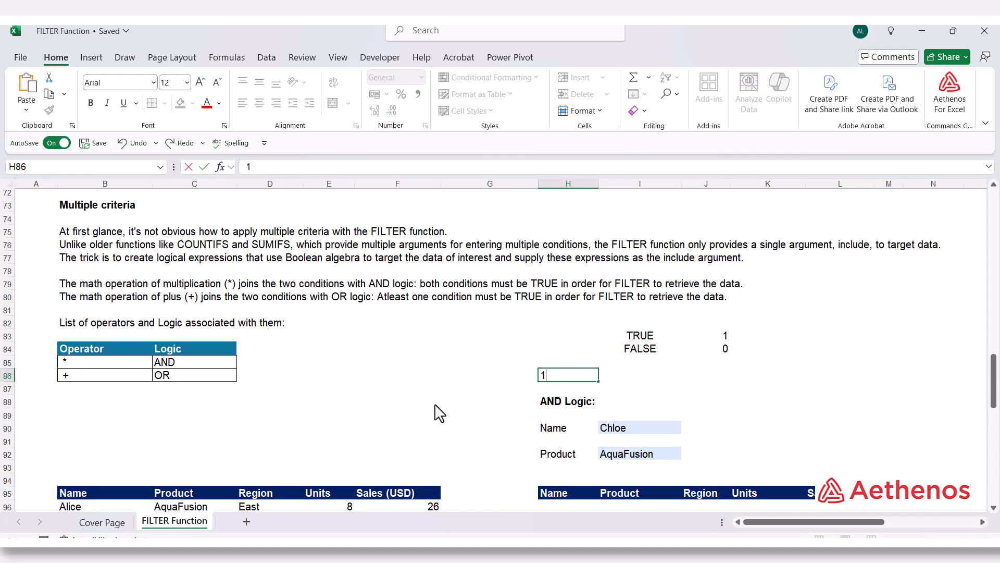
{"action": "key", "text": "Tab"}
{"action": "type", "text": "1"}
{"action": "key", "text": "Tab"}
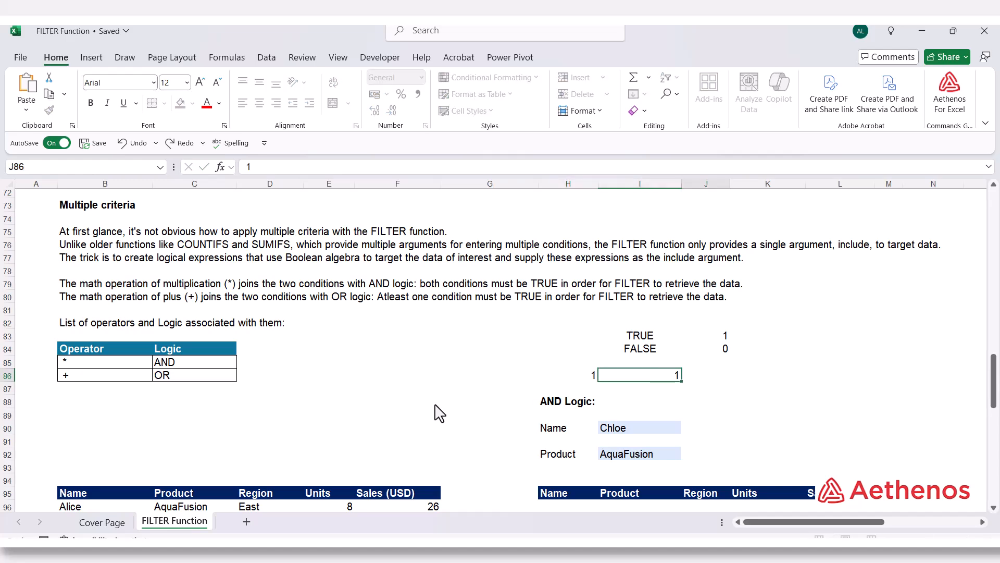
Step: Multiply the two conditions of row 86 in J86 with the formula =H86*I86
{"action": "type", "text": "="}
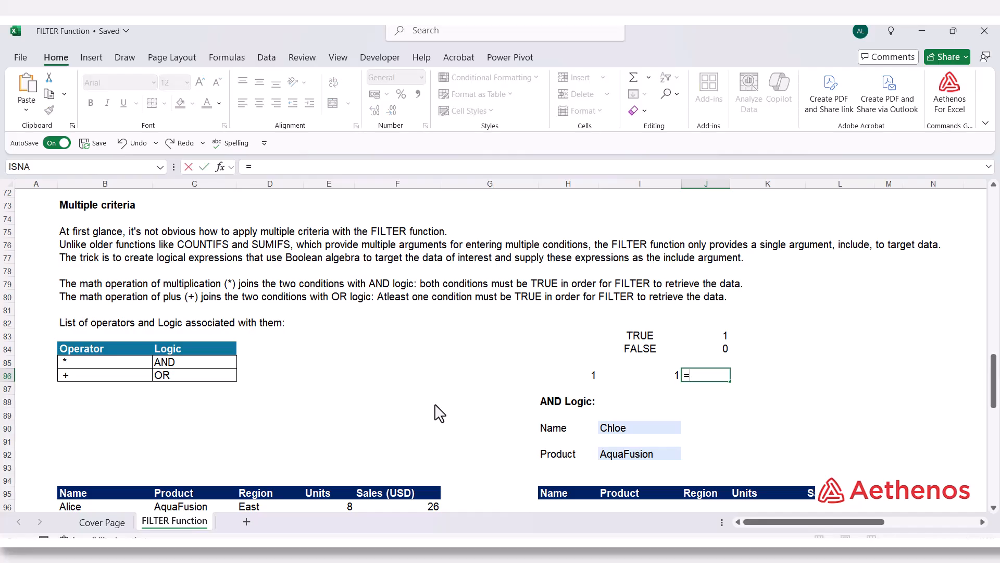
{"action": "key", "text": "Left"}
{"action": "key", "text": "Left"}
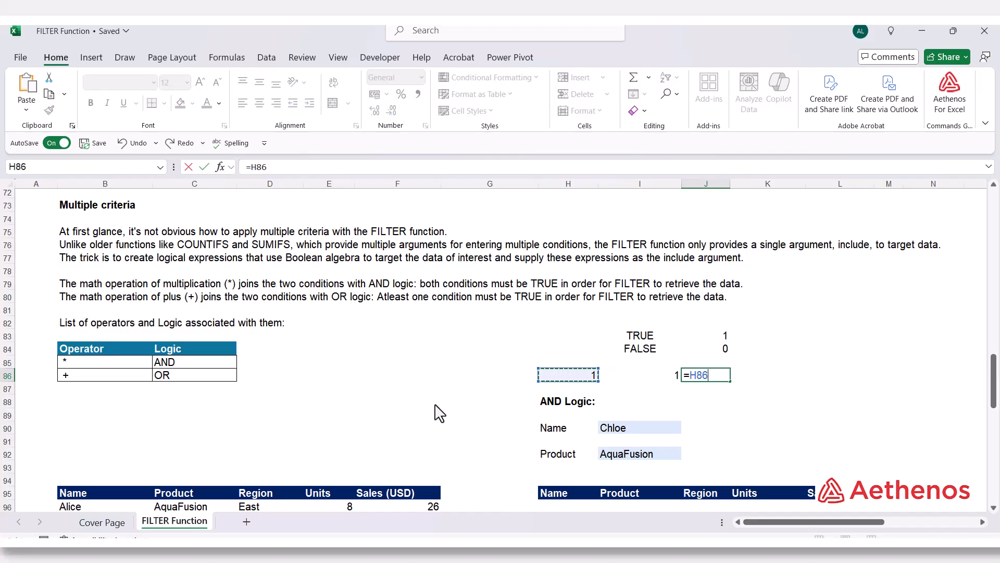
{"action": "type", "text": "*"}
{"action": "key", "text": "Left"}
{"action": "key", "text": "Return"}
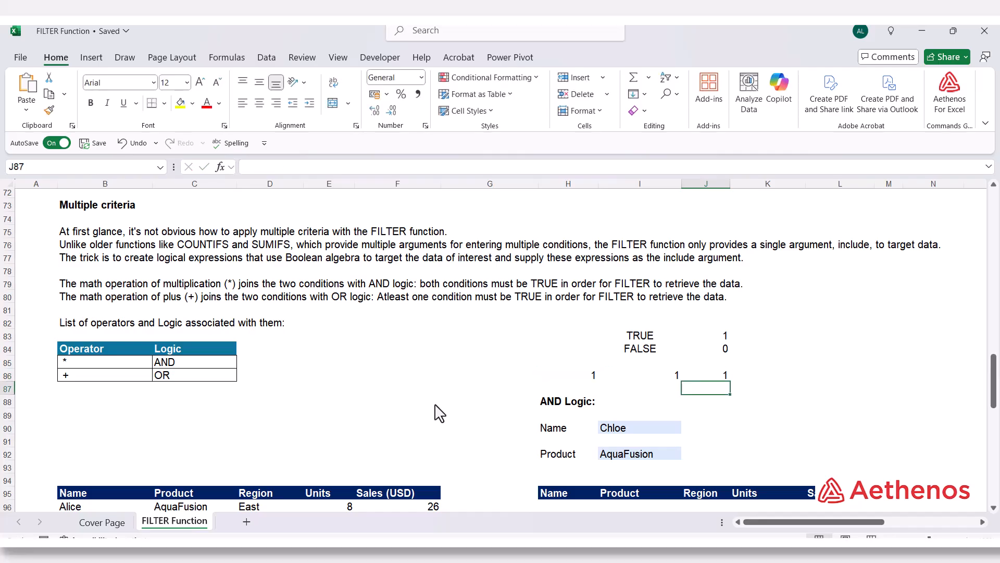
{"action": "key", "text": "Up"}
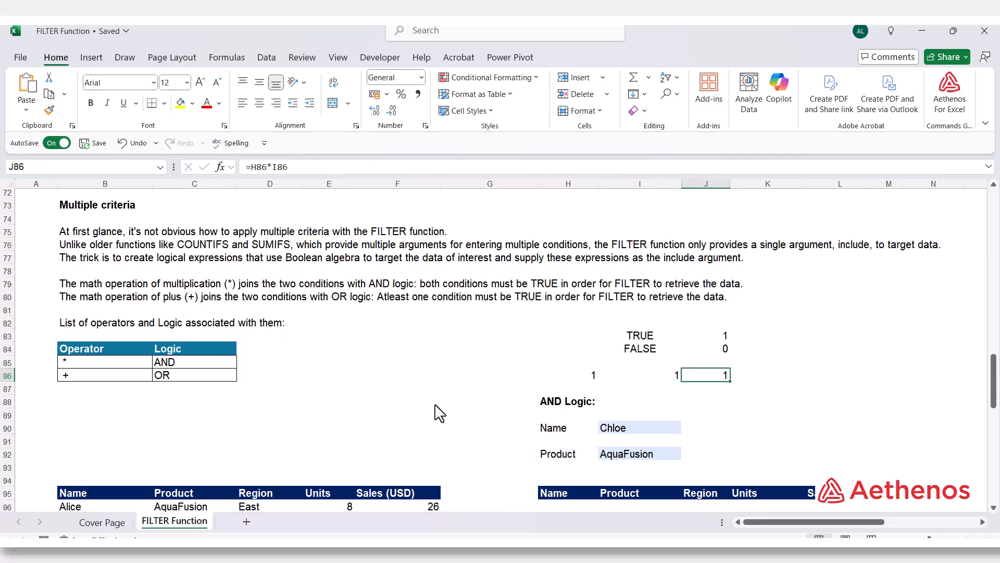
Step: Enter 1 in H87 and 0 in I87 as a TRUE and FALSE pair
{"action": "key", "text": "Down"}
{"action": "key", "text": "Left"}
{"action": "key", "text": "Left"}
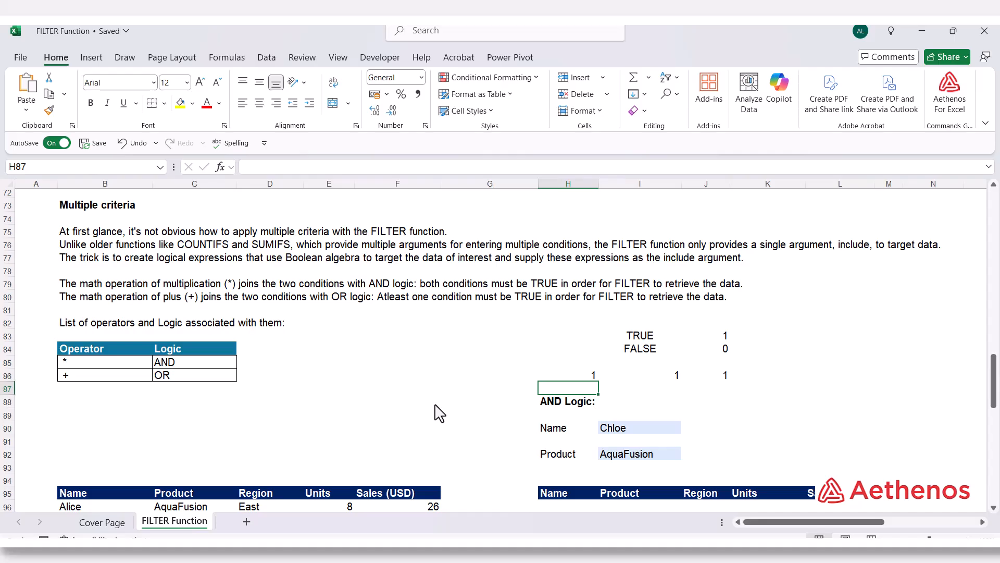
{"action": "type", "text": "1"}
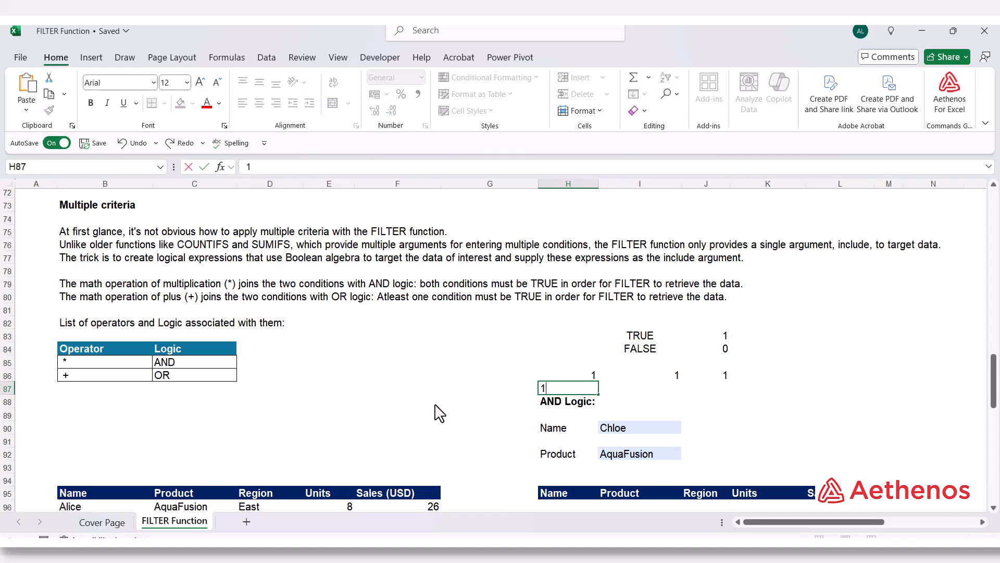
{"action": "key", "text": "Tab"}
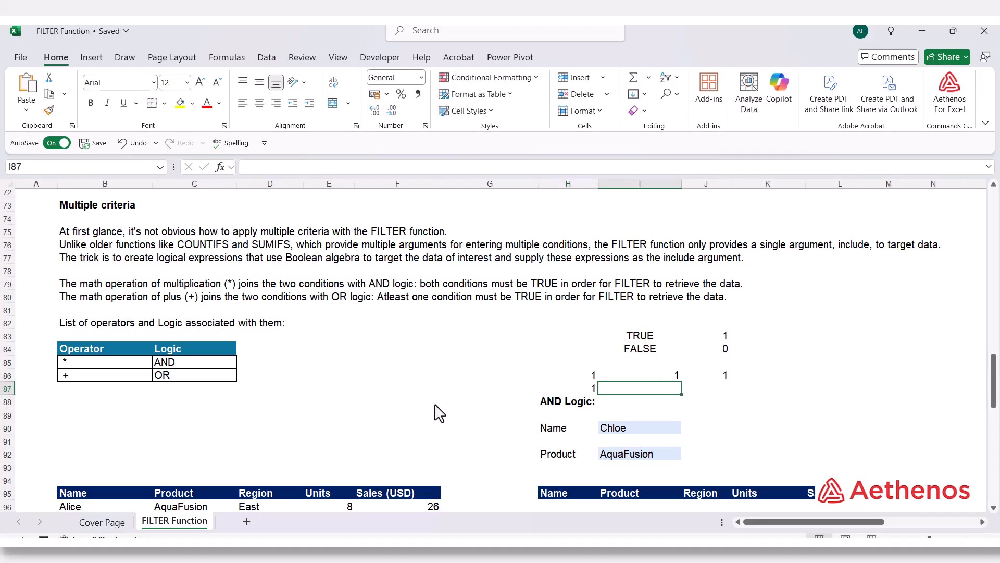
{"action": "type", "text": "0"}
{"action": "key", "text": "Tab"}
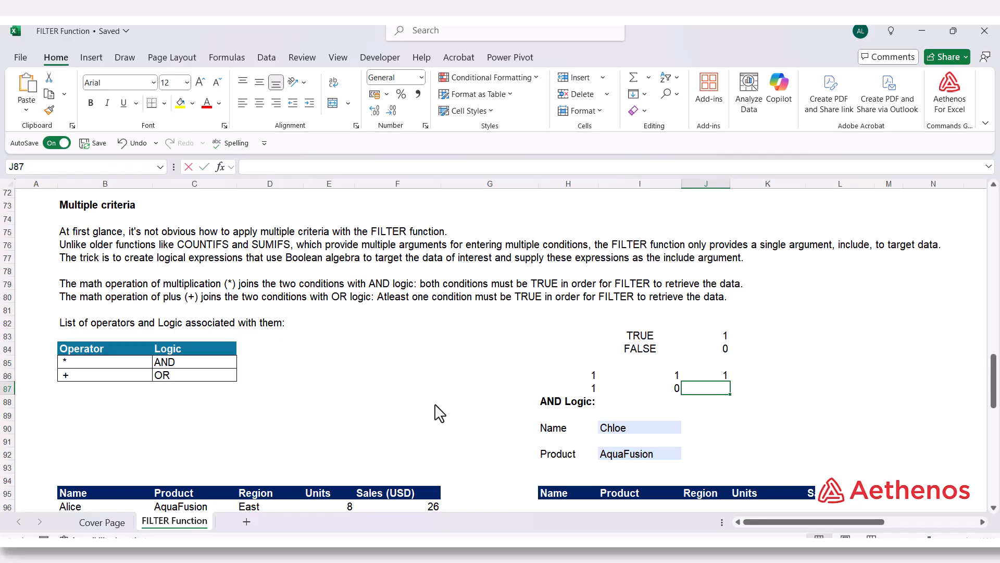
Step: Multiply the two conditions of row 87 in J87 with the formula =H87*I87
{"action": "type", "text": "="}
{"action": "key", "text": "Left"}
{"action": "key", "text": "Left"}
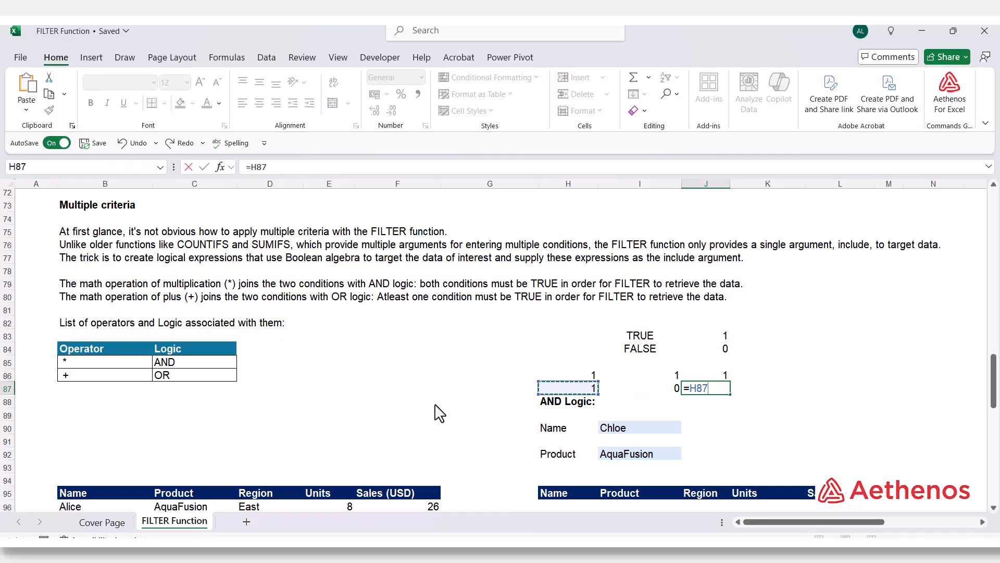
{"action": "type", "text": "*"}
{"action": "key", "text": "Left"}
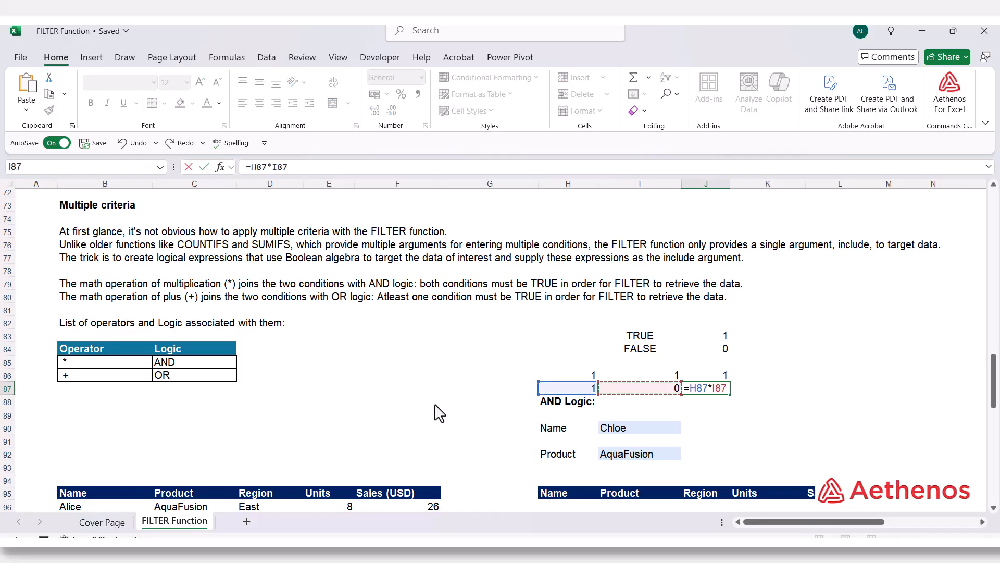
{"action": "key", "text": "Return"}
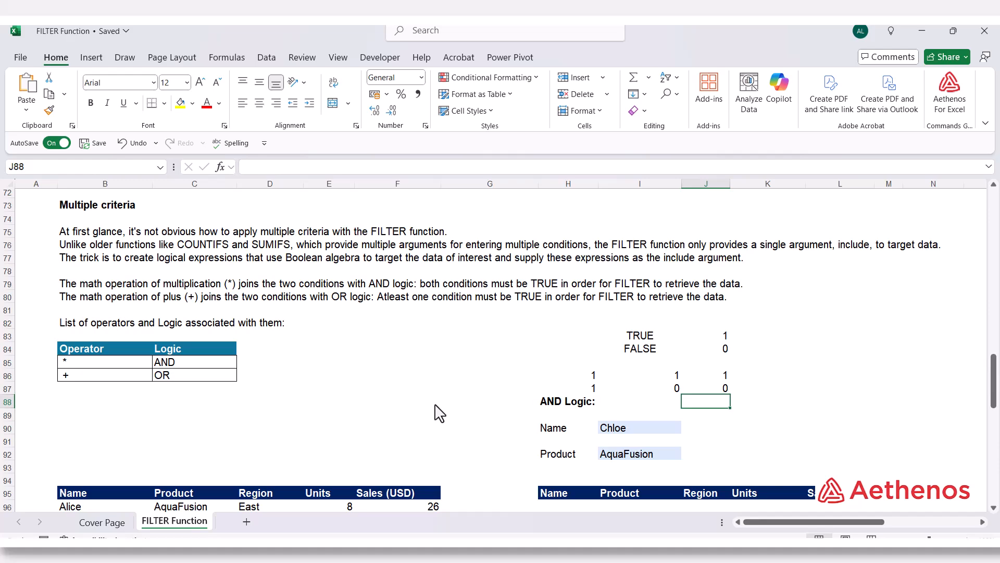
Step: Compare the multiplication examples in H86:J87 with the AND entry in the operator table
{"action": "key", "text": "Up"}
{"action": "key", "text": "Left"}
{"action": "key", "text": "Left"}
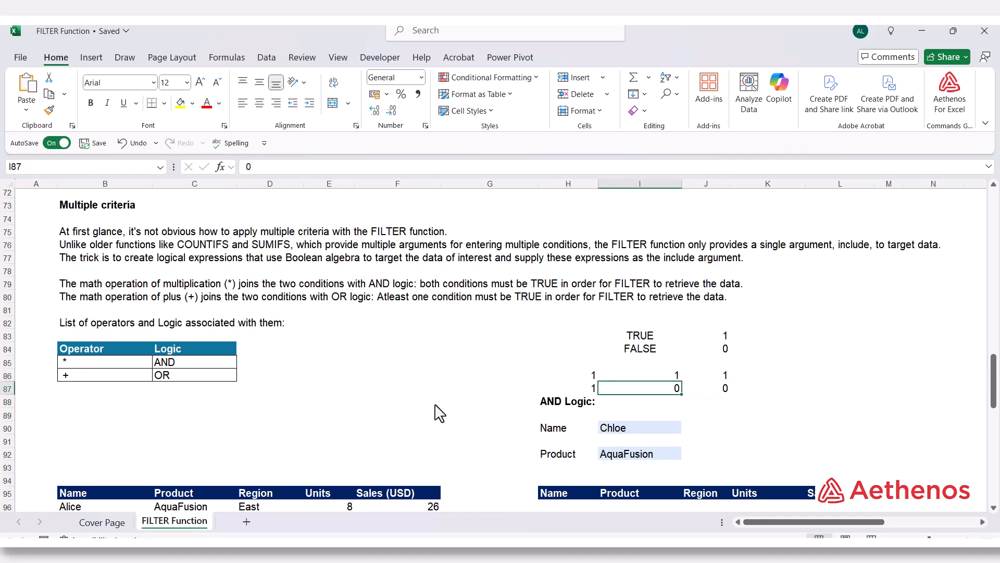
{"action": "key", "text": "Up"}
{"action": "key", "text": "shift+Right"}
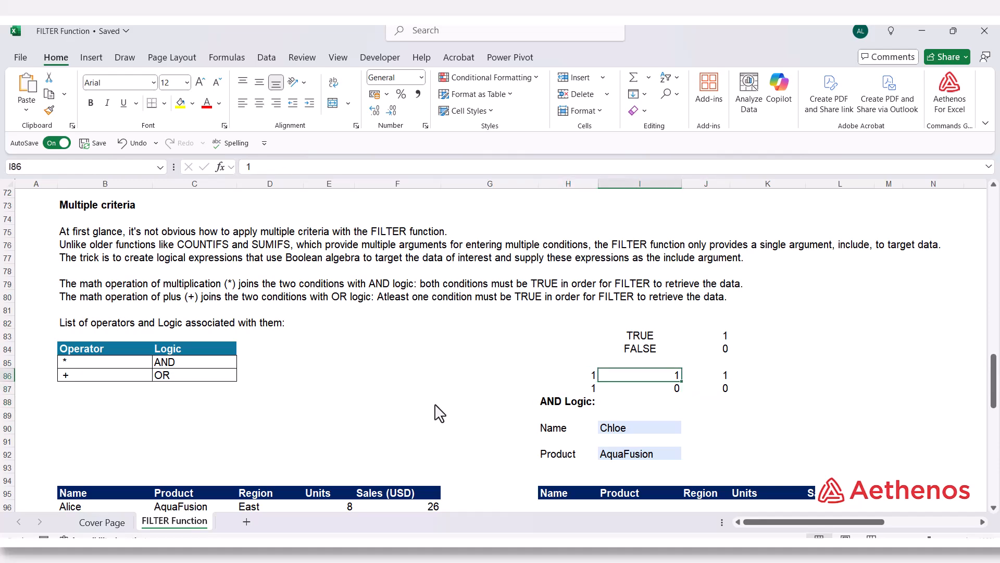
{"action": "key", "text": "shift+Left"}
{"action": "key", "text": "Right"}
{"action": "key", "text": "Right"}
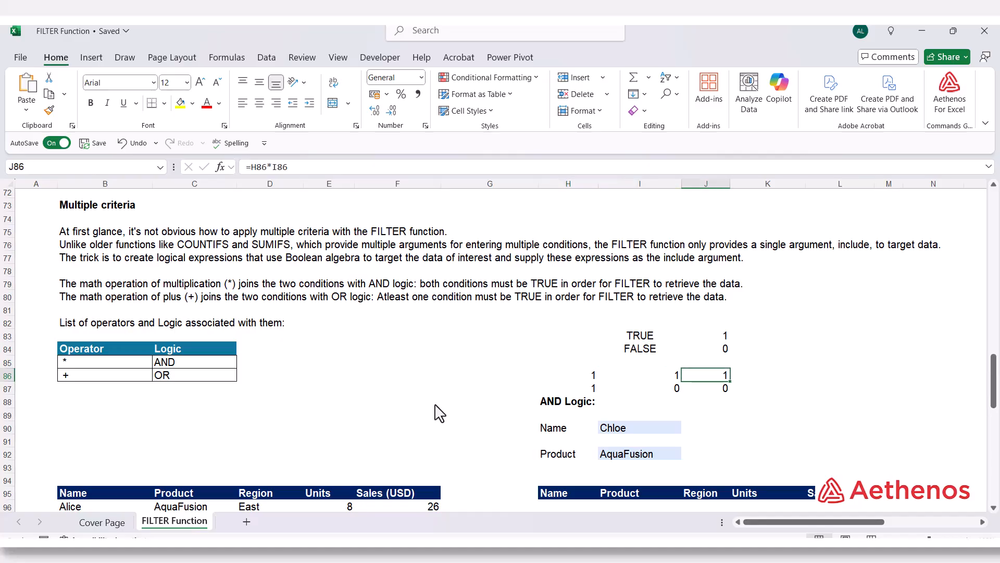
{"action": "key", "text": "Down"}
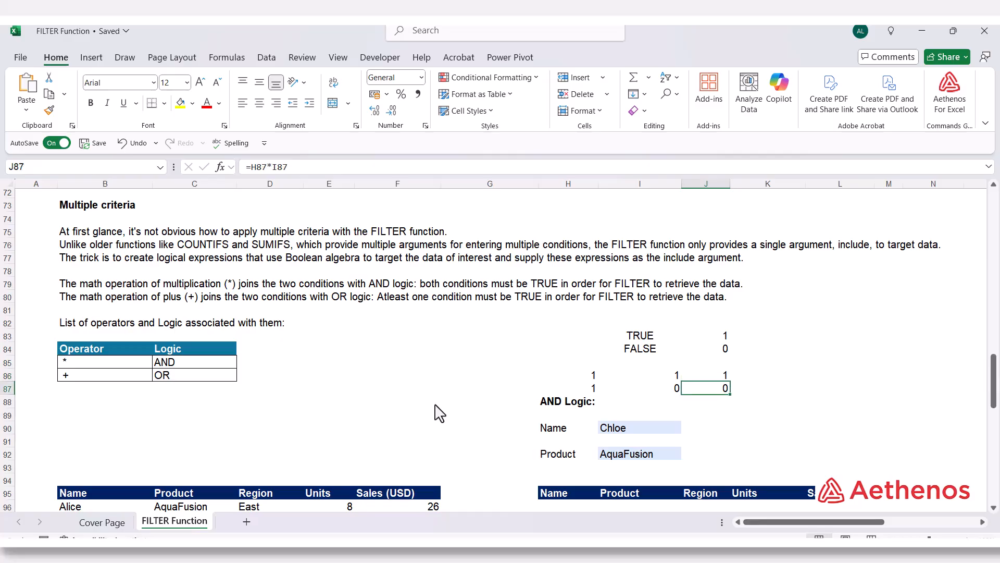
{"action": "key", "text": "Left"}
{"action": "key", "text": "Left"}
{"action": "key", "text": "Right"}
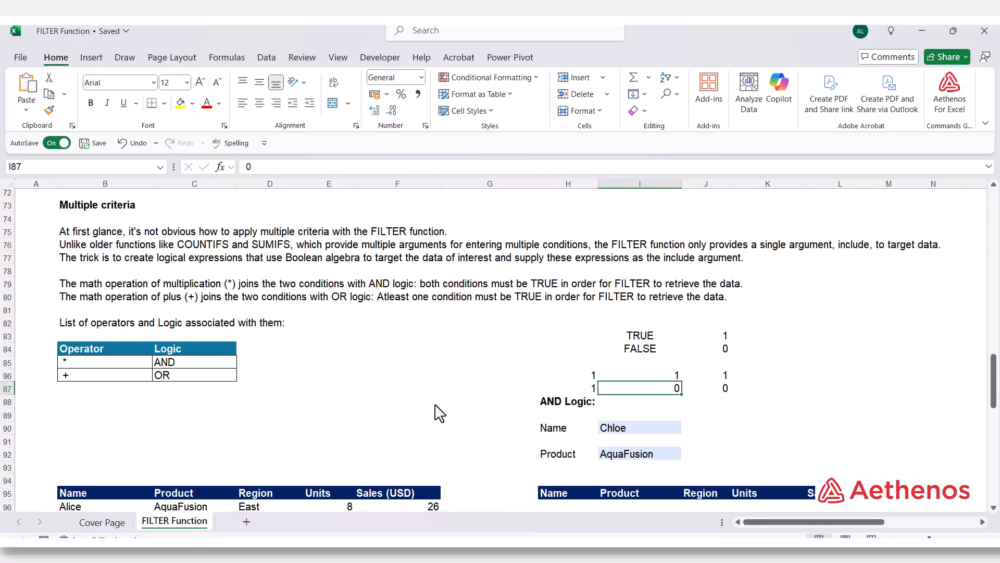
{"action": "key", "text": "Right"}
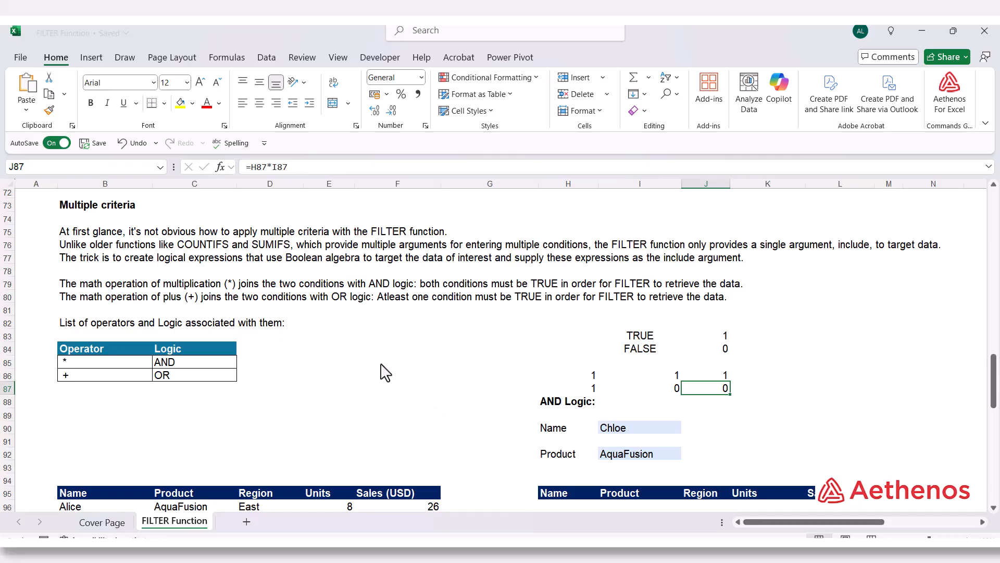
{"action": "left_click", "coordinate": [185, 363]}
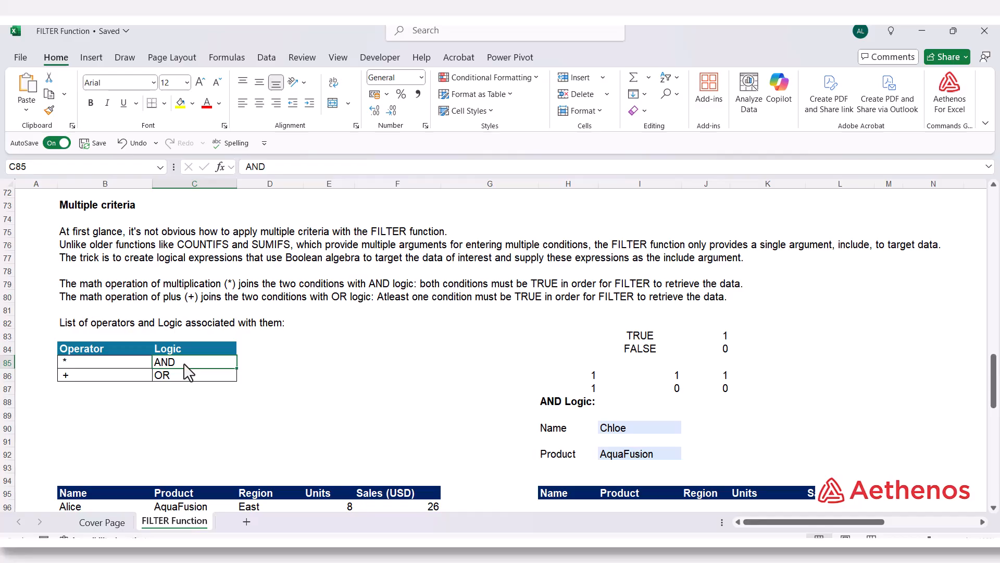
{"action": "left_click", "coordinate": [208, 402]}
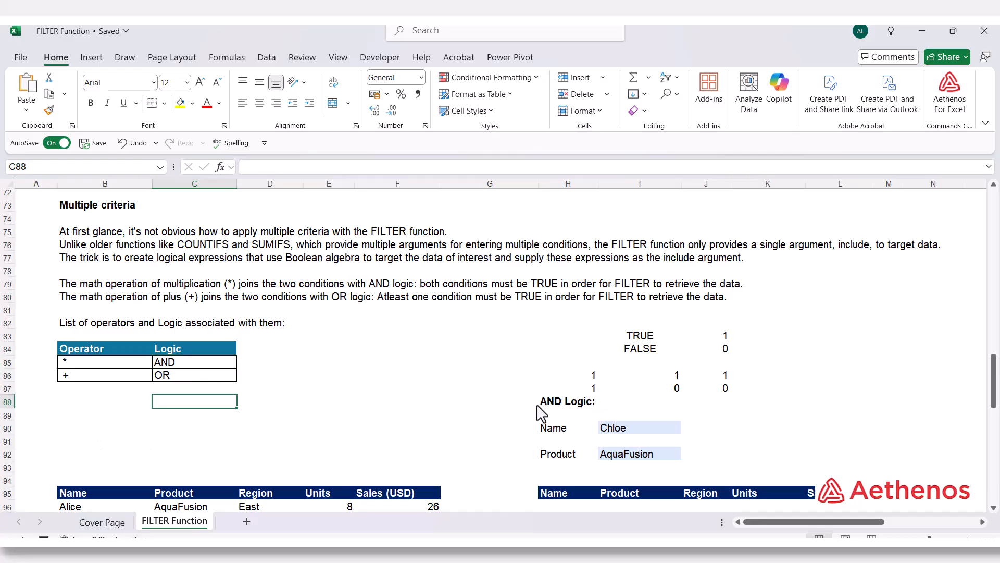
Step: Examine the sales table in B95:F105 and the AND Logic name and product criteria in I90 and I92
{"action": "scroll", "coordinate": [465, 421], "scroll_direction": "down", "scroll_amount": 5}
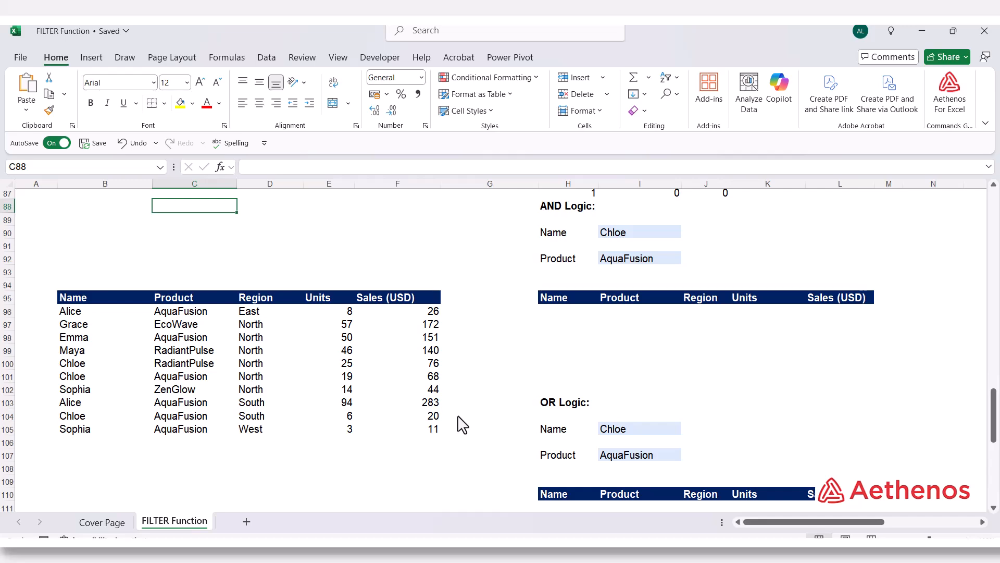
{"action": "left_click", "coordinate": [110, 313]}
{"action": "left_click", "coordinate": [230, 337]}
{"action": "left_click", "coordinate": [573, 236]}
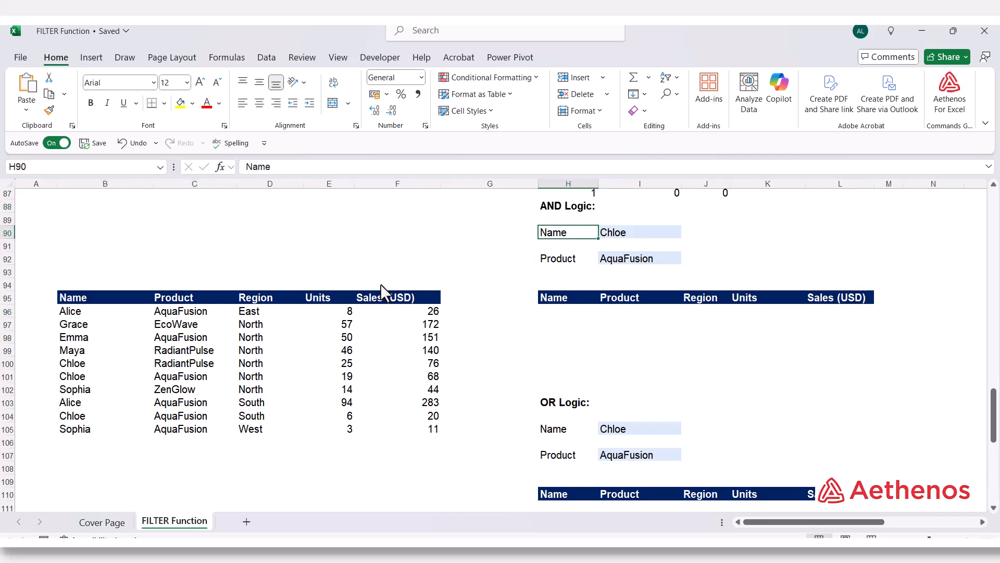
{"action": "left_click", "coordinate": [625, 235]}
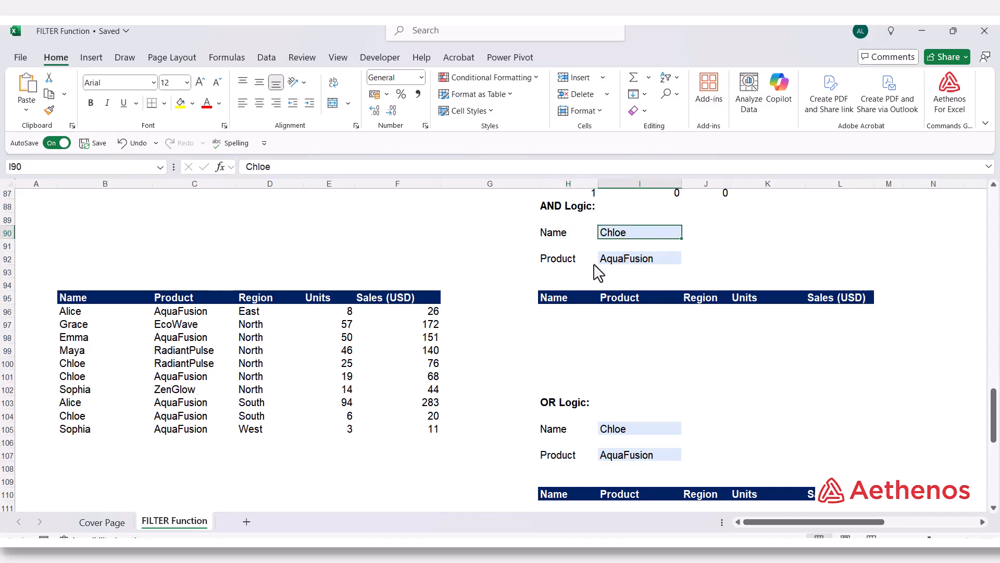
{"action": "left_click", "coordinate": [556, 261]}
{"action": "left_click", "coordinate": [622, 260]}
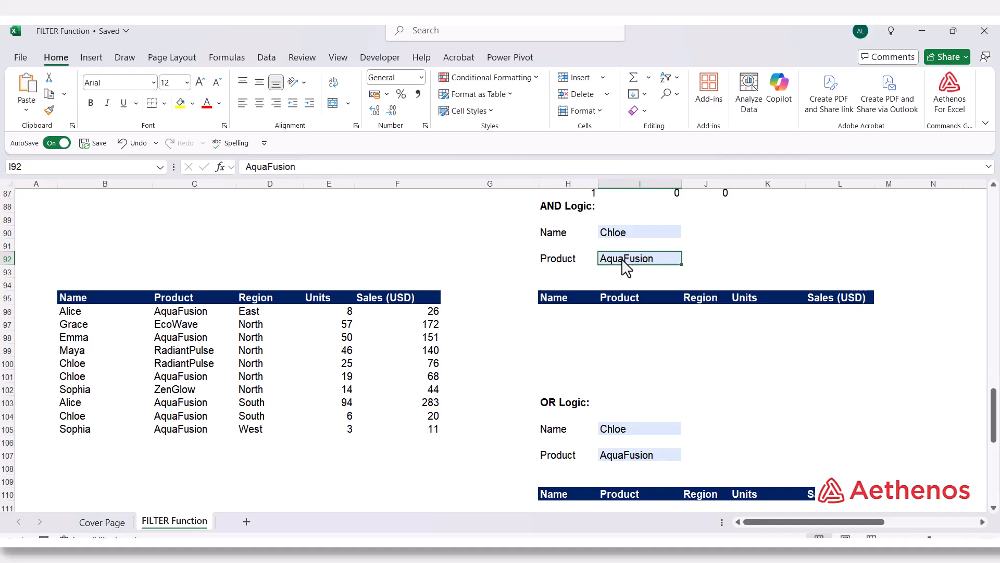
{"action": "left_click", "coordinate": [623, 234]}
{"action": "left_click", "coordinate": [615, 264]}
{"action": "left_click", "coordinate": [624, 237]}
{"action": "left_click", "coordinate": [628, 259]}
{"action": "left_click", "coordinate": [551, 210]}
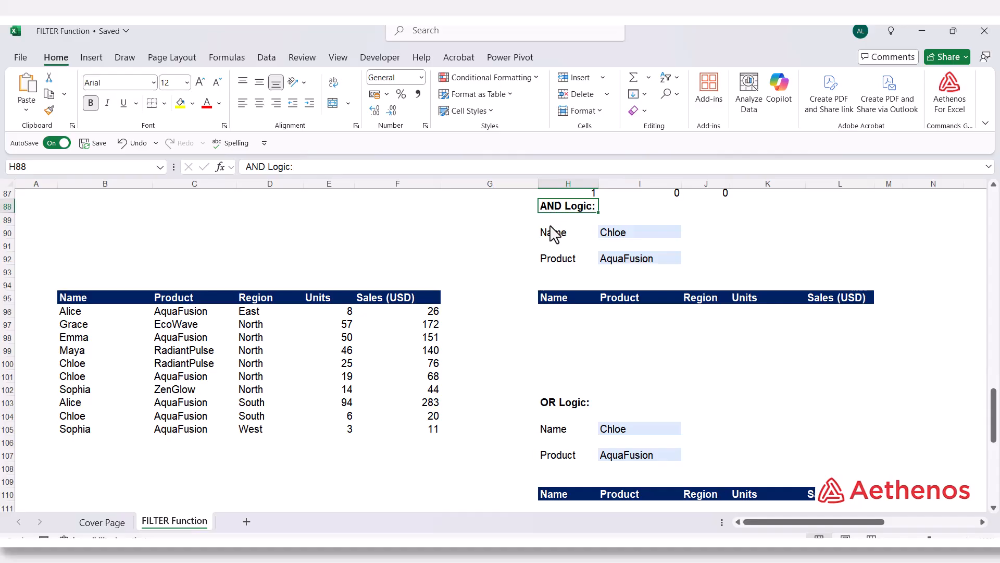
Step: Start a FILTER formula in H96 under the AND Logic headers, using B96:F105 as the array
{"action": "left_click", "coordinate": [565, 320]}
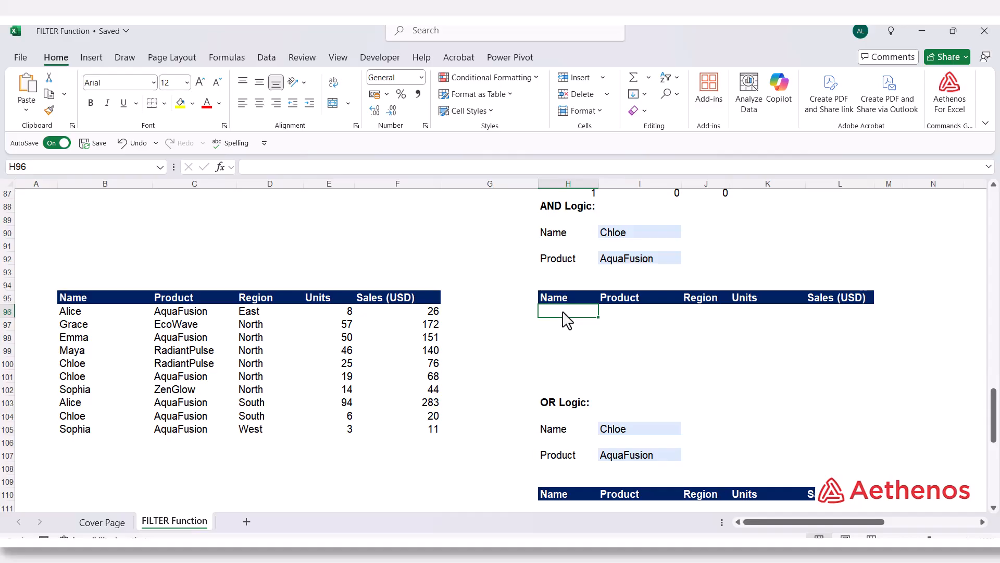
{"action": "type", "text": "=fil"}
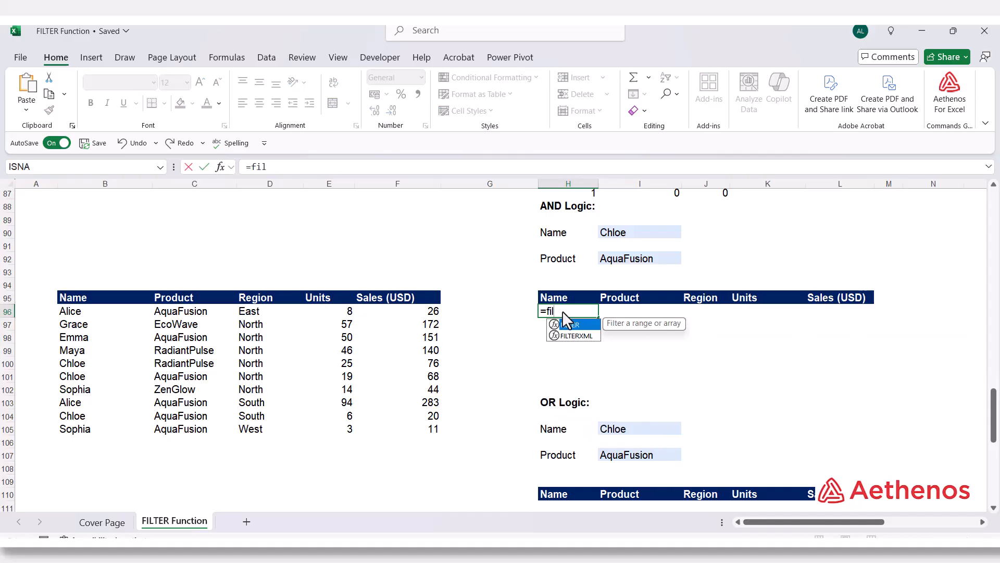
{"action": "key", "text": "Tab"}
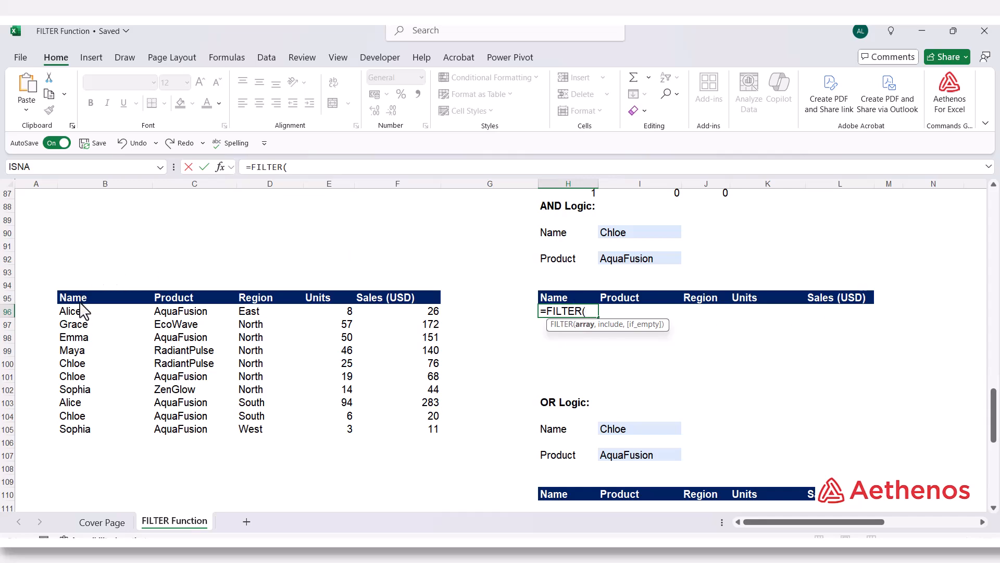
{"action": "left_click_drag", "start_coordinate": [80, 315], "coordinate": [394, 432]}
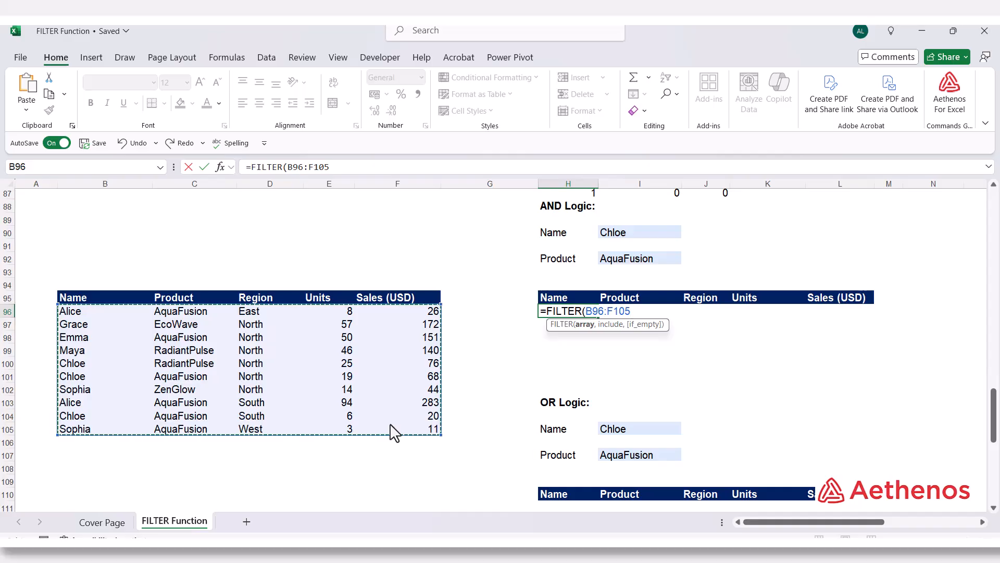
{"action": "type", "text": ","}
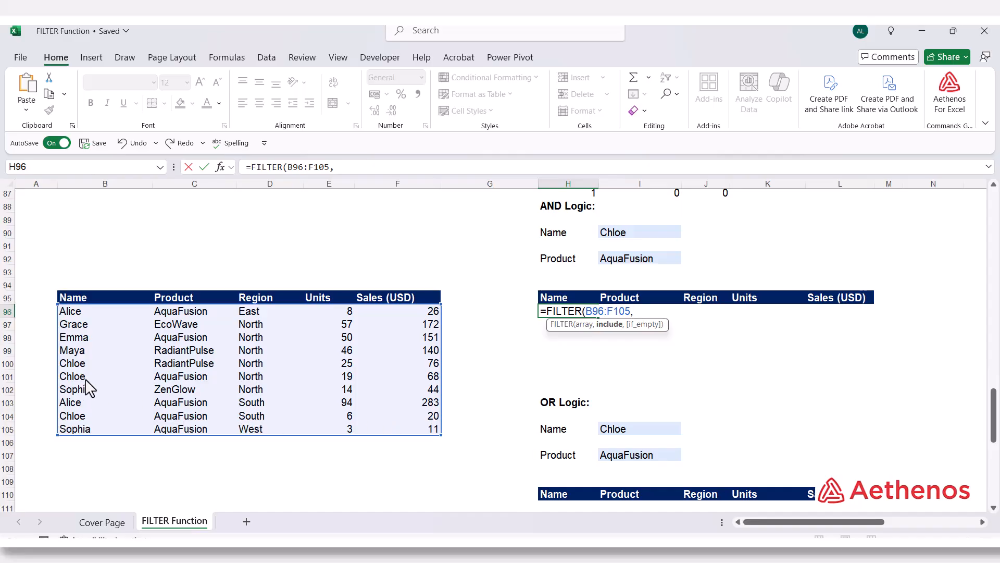
Step: Add the parenthesised name condition (B96:B105=I90) as the first part of the include argument, followed by a multiplication operator
{"action": "left_click_drag", "start_coordinate": [90, 313], "coordinate": [92, 424]}
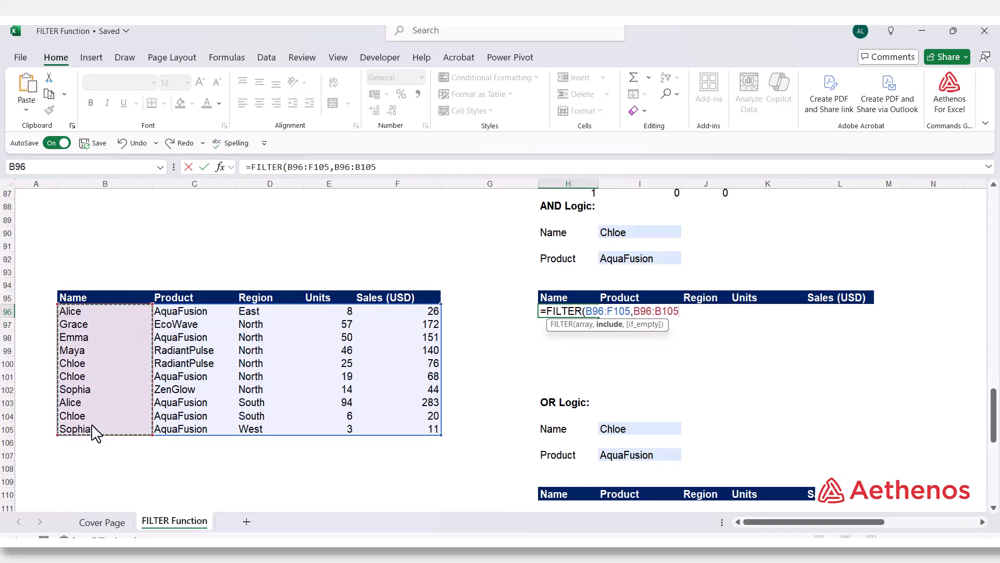
{"action": "type", "text": "="}
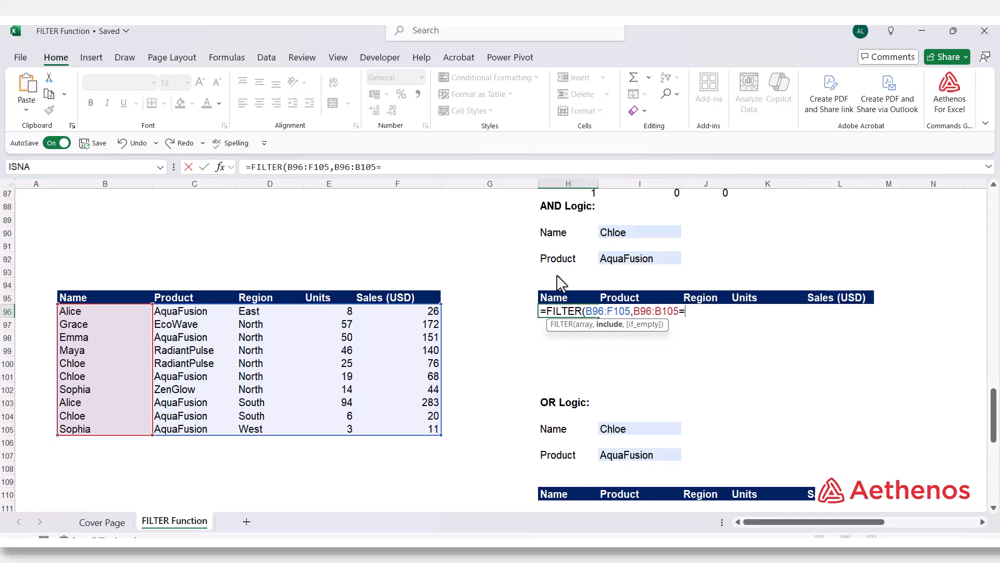
{"action": "left_click", "coordinate": [613, 236]}
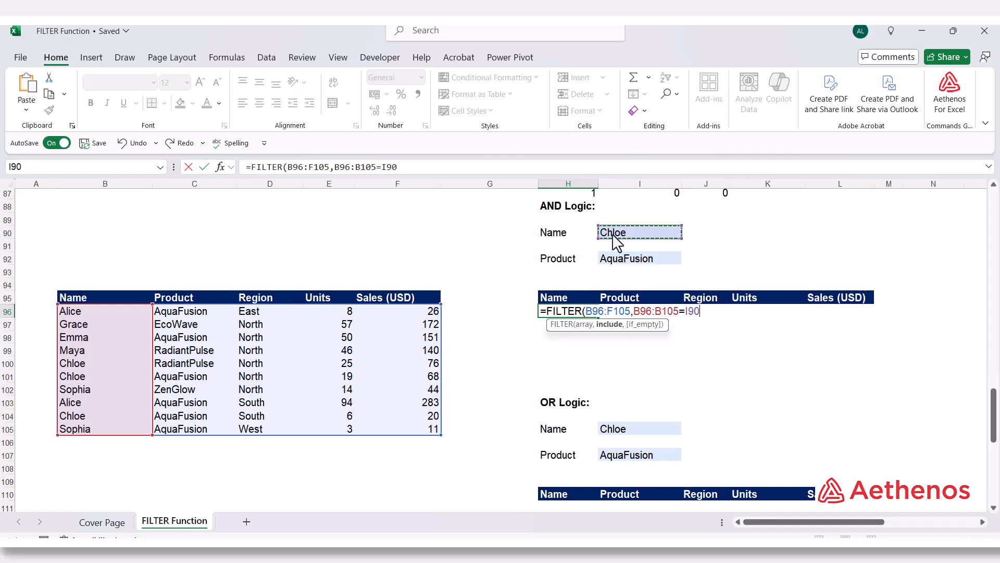
{"action": "left_click", "coordinate": [633, 311]}
{"action": "type", "text": "("}
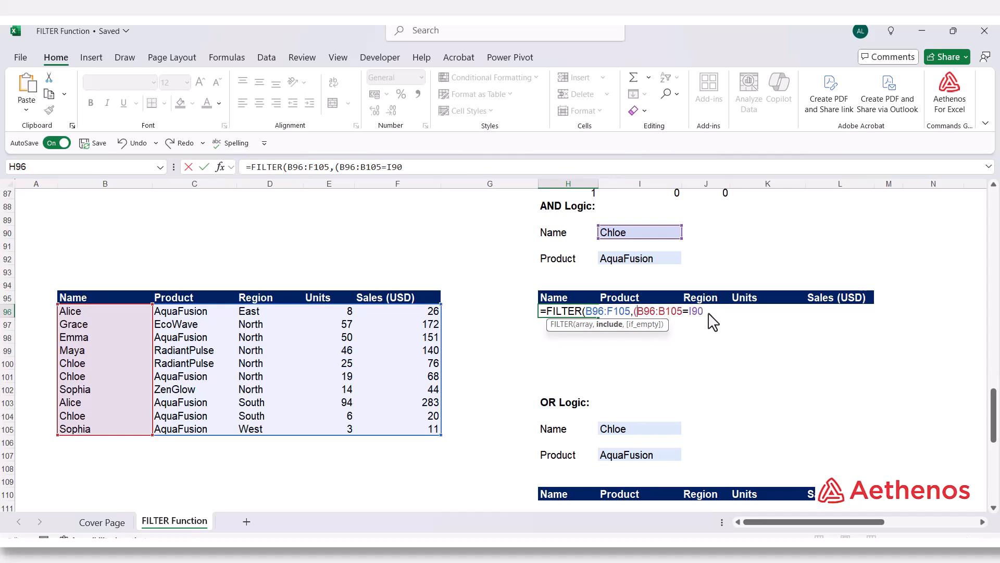
{"action": "type", "text": ")*"}
Step: Add the product condition (C96:C105=I92) as the second factor and complete the FILTER formula in H96
{"action": "type", "text": "("}
{"action": "left_click_drag", "start_coordinate": [172, 313], "coordinate": [176, 435]}
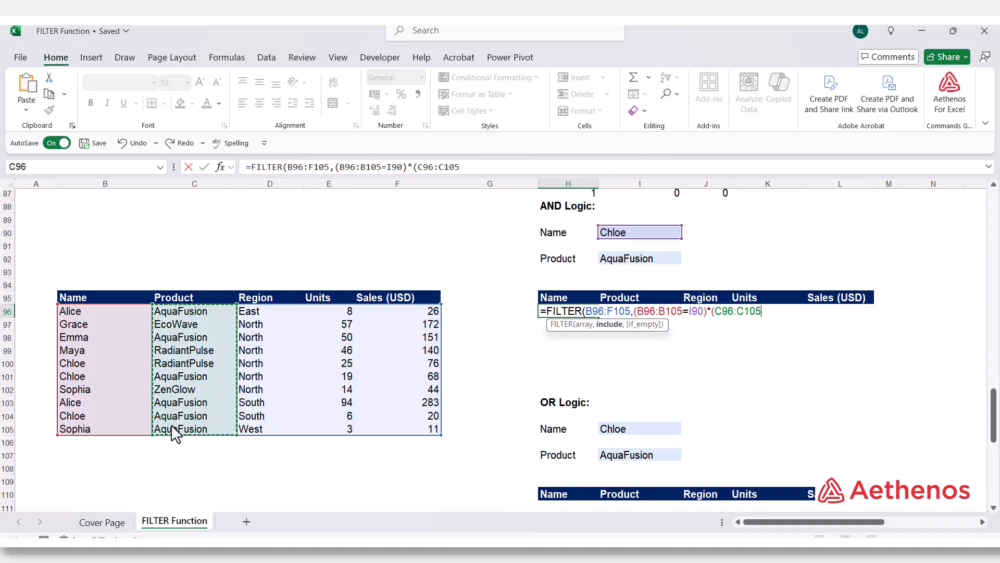
{"action": "type", "text": "="}
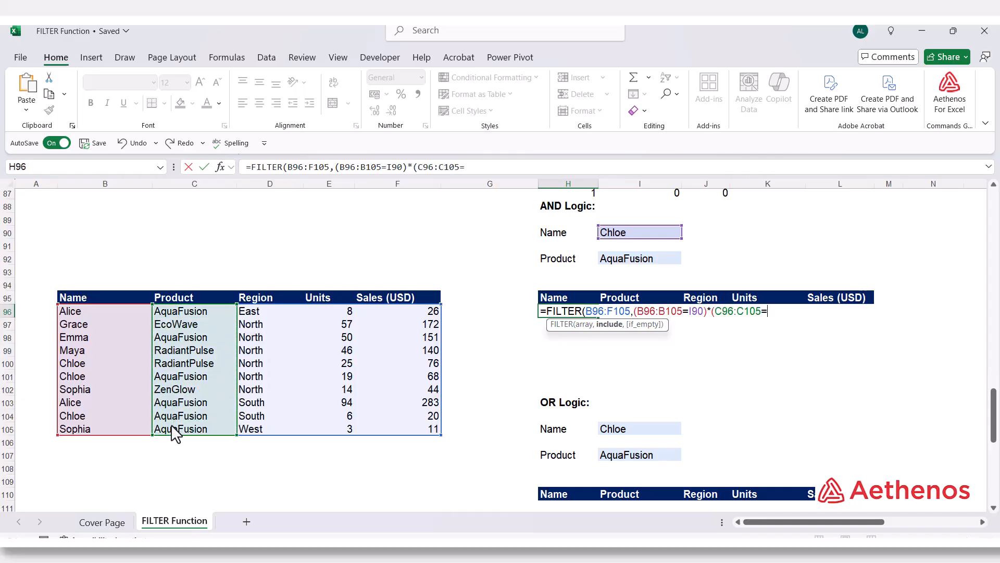
{"action": "left_click", "coordinate": [634, 260]}
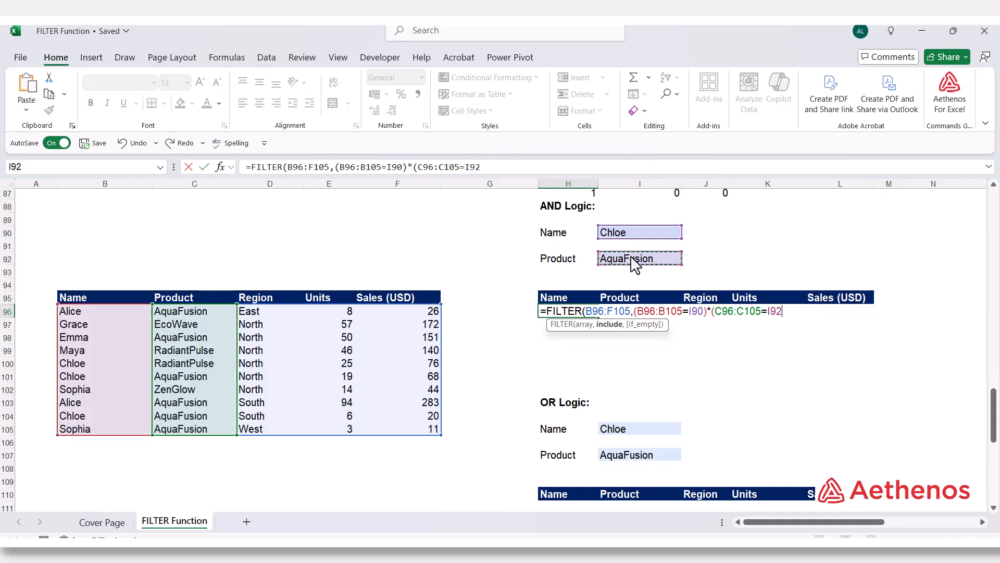
{"action": "type", "text": ")"}
{"action": "type", "text": ")"}
{"action": "key", "text": "Return"}
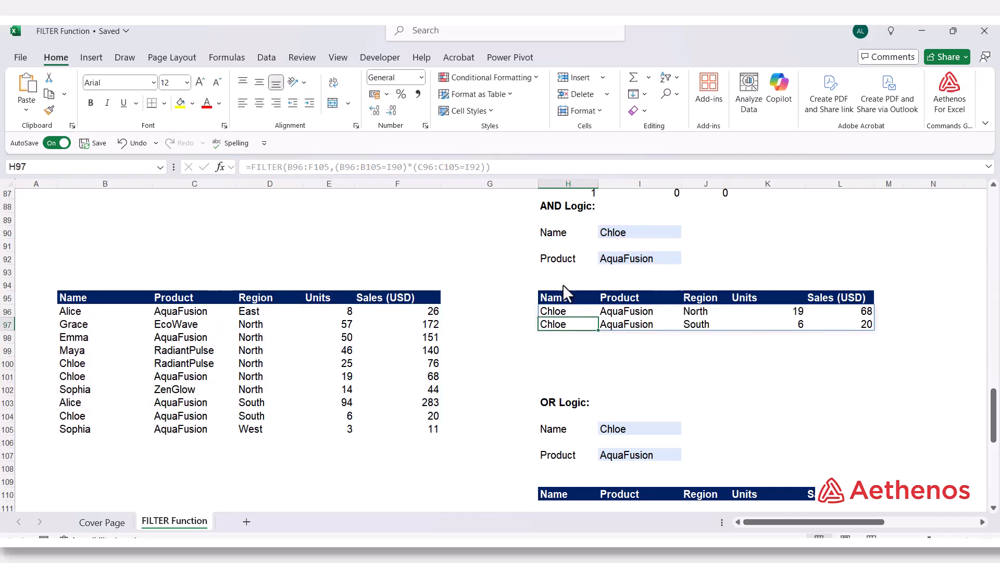
Step: Check the filtered names and products in H96:I97 against the AND Logic criteria
{"action": "left_click", "coordinate": [572, 311]}
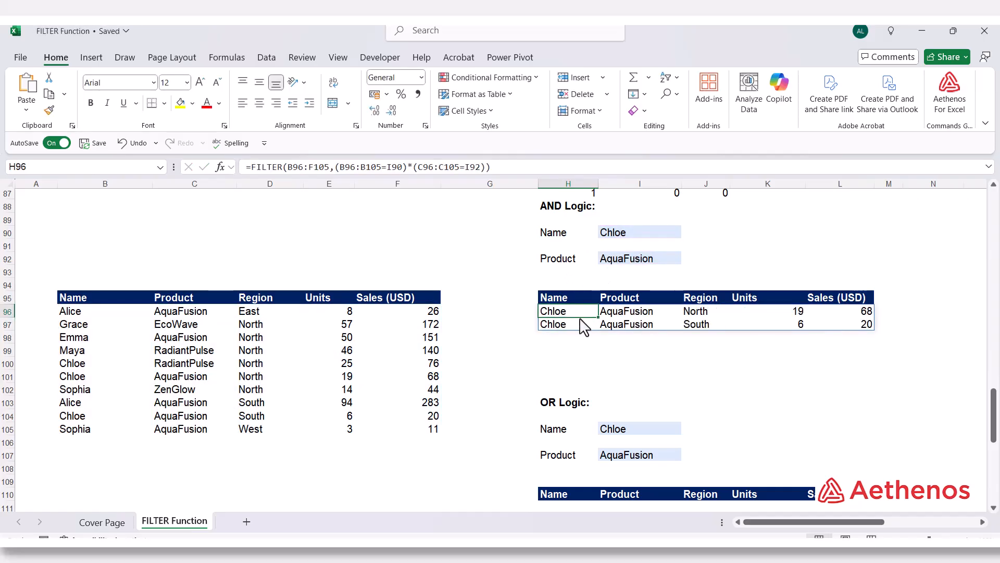
{"action": "left_click_drag", "start_coordinate": [577, 317], "coordinate": [579, 331]}
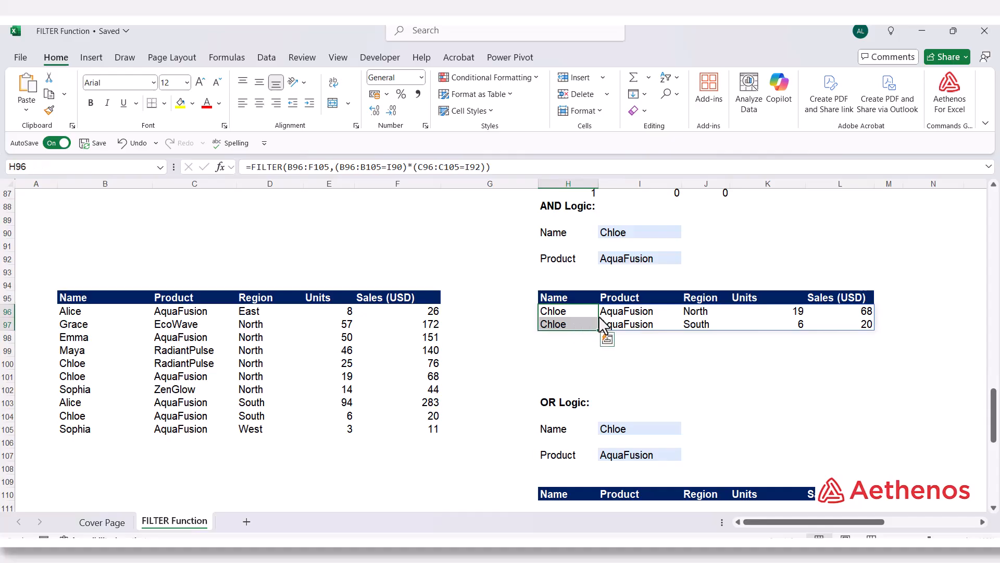
{"action": "left_click_drag", "start_coordinate": [625, 314], "coordinate": [626, 332]}
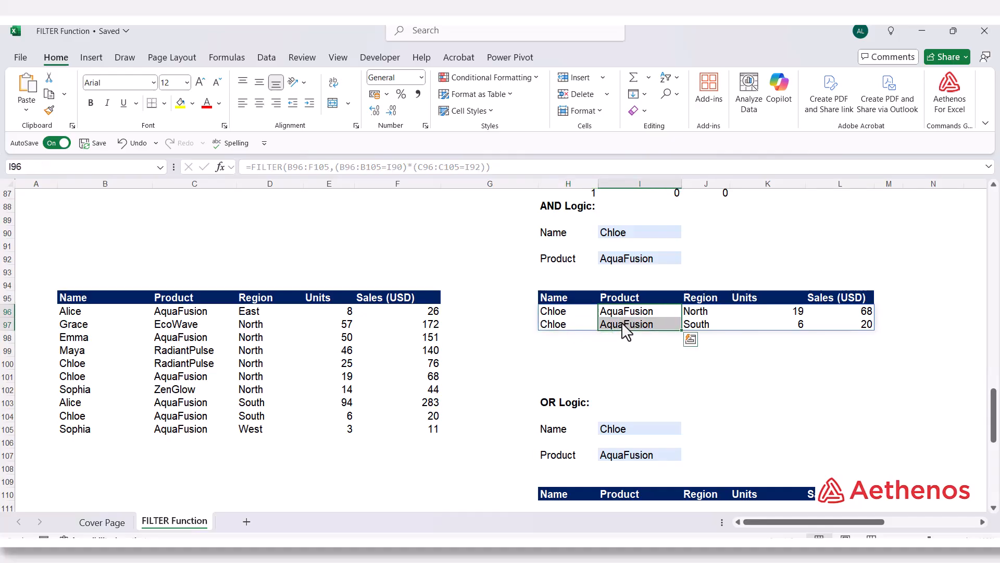
Step: Examine how the include argument of the FILTER formula in H96 evaluates, leaving the formula as it is
{"action": "double_click", "coordinate": [567, 313]}
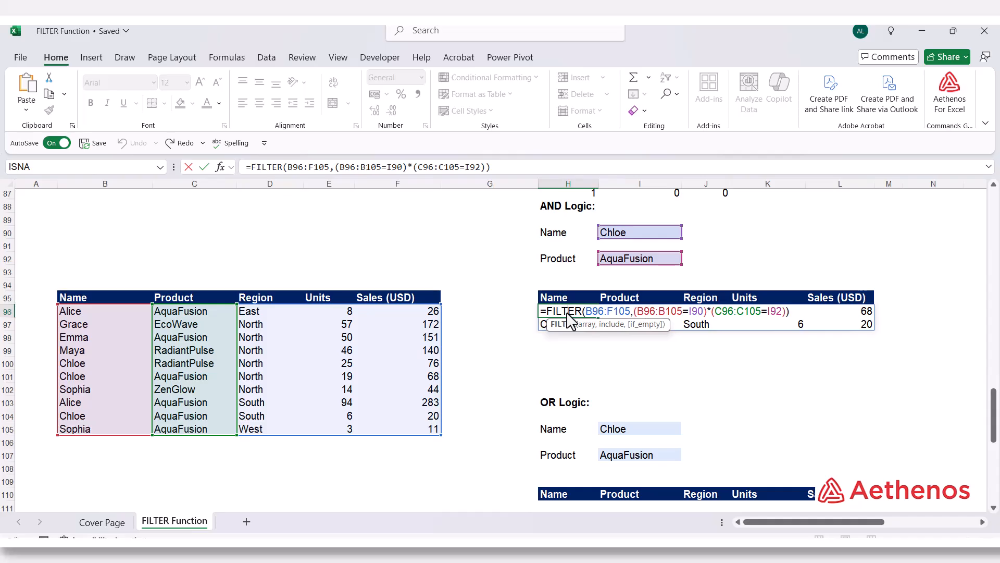
{"action": "left_click", "coordinate": [586, 324]}
{"action": "left_click", "coordinate": [609, 325]}
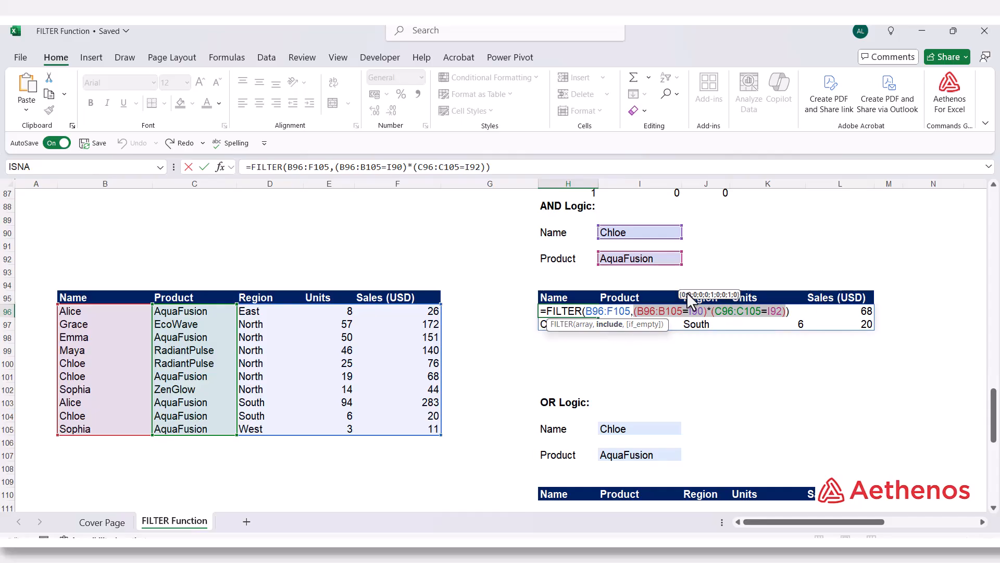
{"action": "left_click", "coordinate": [612, 326]}
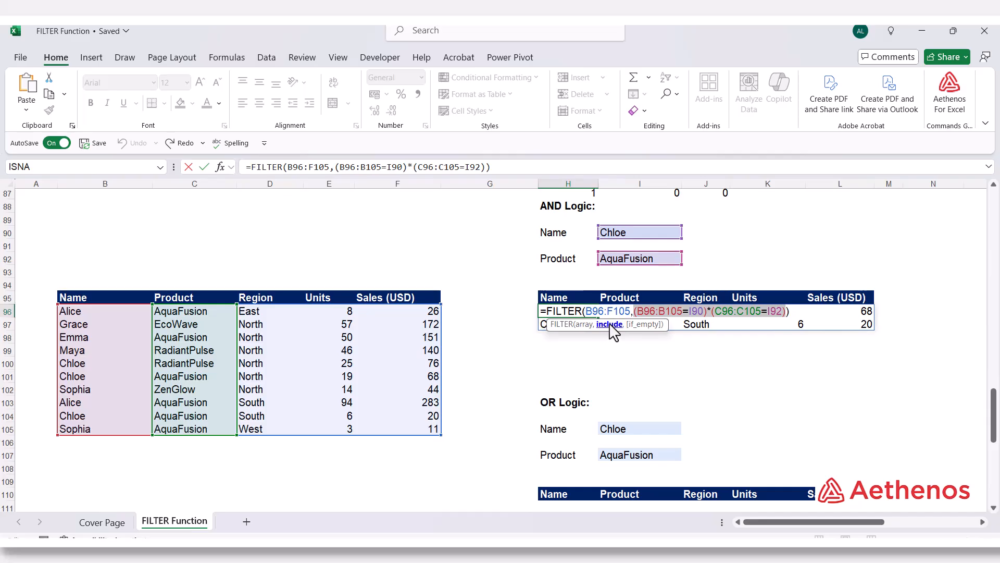
{"action": "mouse_move", "coordinate": [694, 304]}
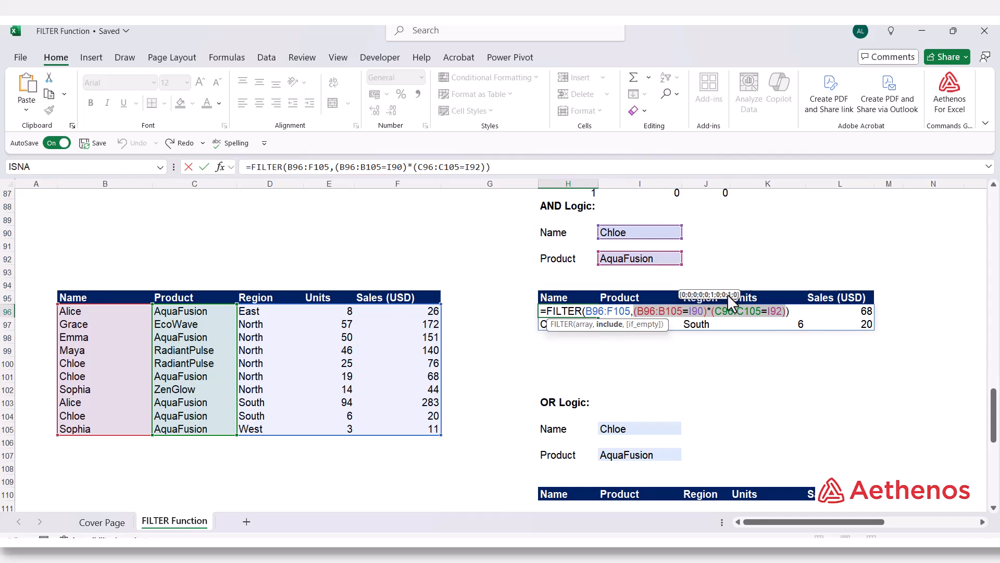
{"action": "mouse_move", "coordinate": [655, 317]}
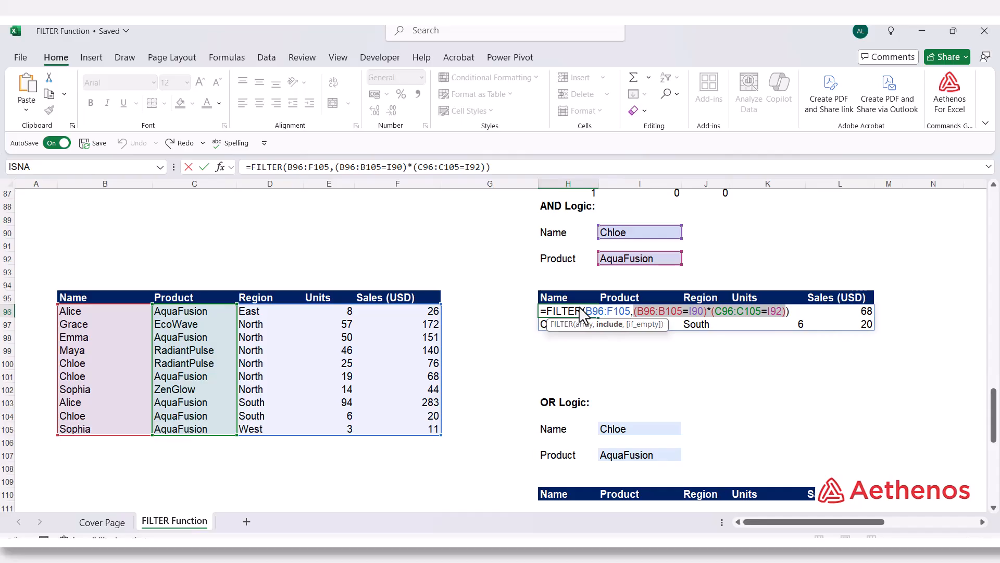
{"action": "key", "text": "ctrl+Return"}
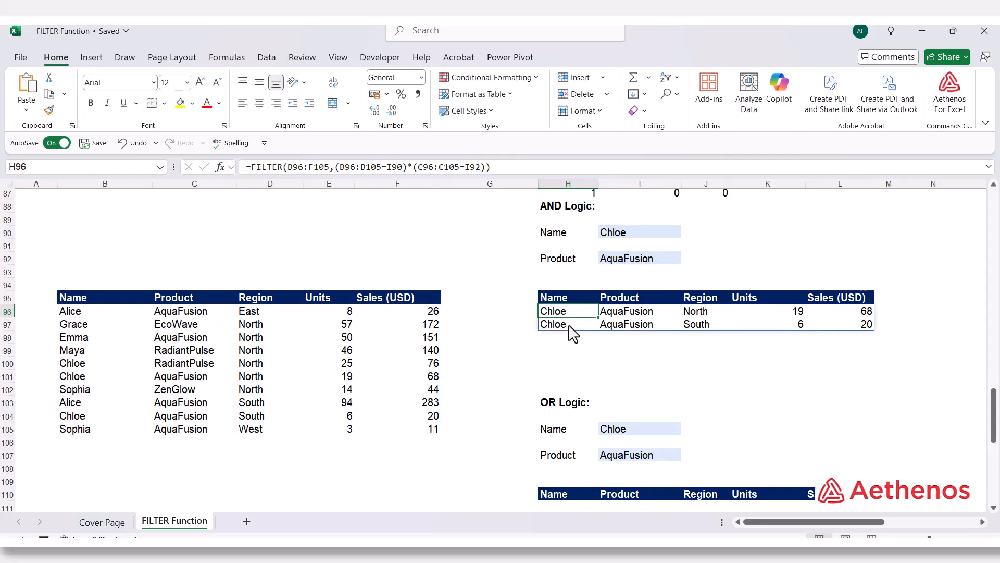
Step: Examine the OR Logic section and its name and product criteria in H105:I107
{"action": "left_click", "coordinate": [571, 322]}
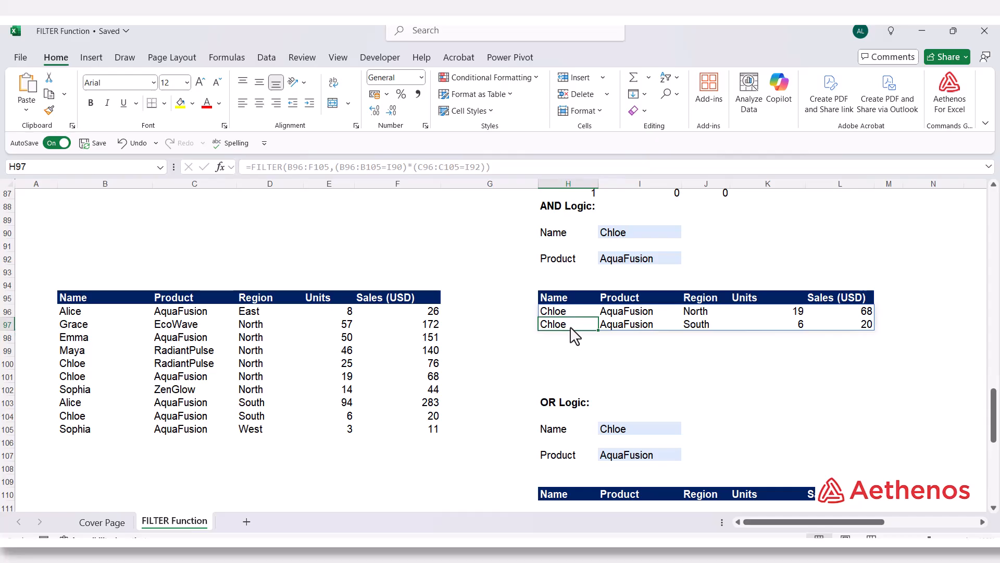
{"action": "key", "text": "ctrl+Down"}
{"action": "scroll", "coordinate": [462, 415], "scroll_direction": "down", "scroll_amount": 1}
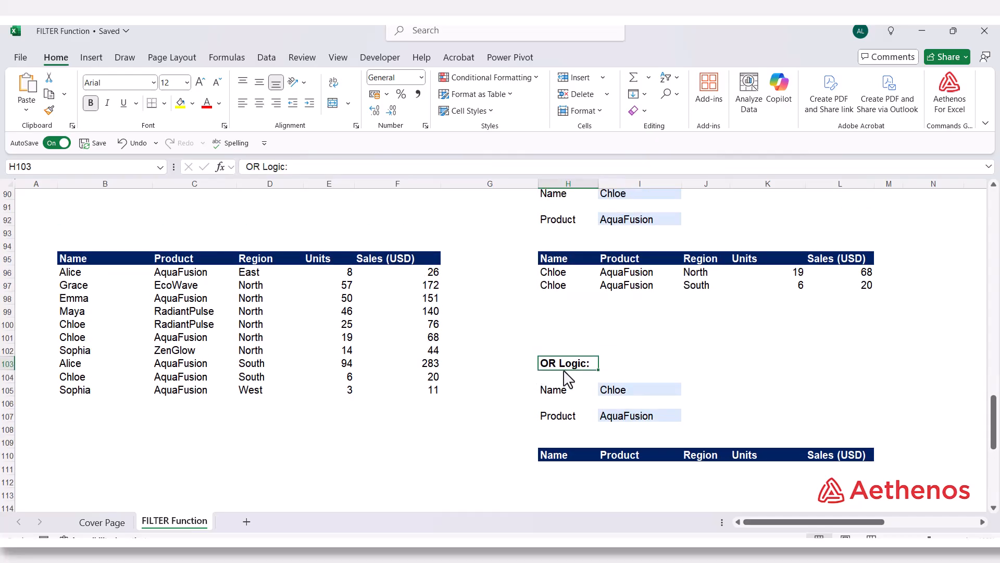
{"action": "left_click", "coordinate": [550, 392]}
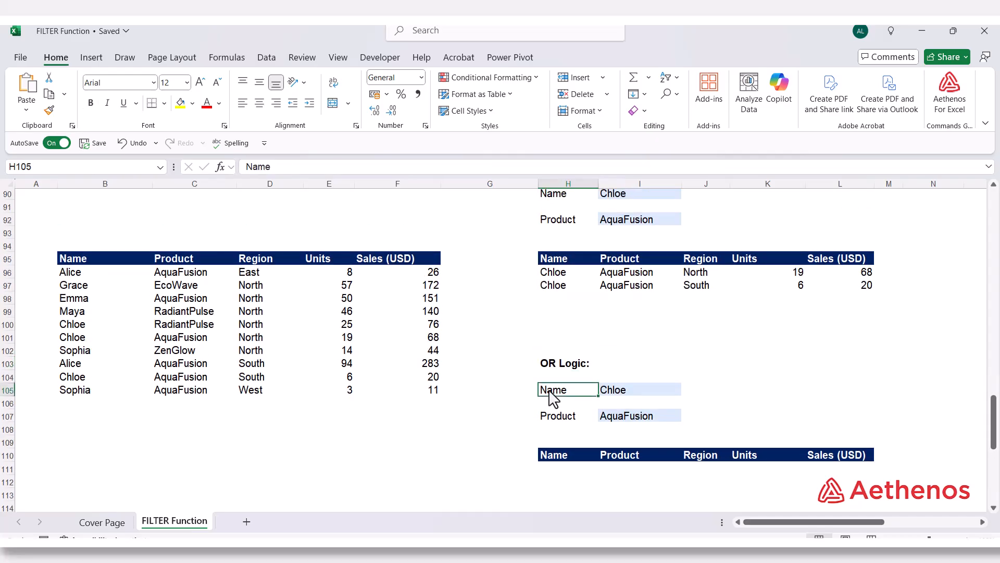
{"action": "left_click", "coordinate": [617, 392]}
{"action": "left_click", "coordinate": [563, 419]}
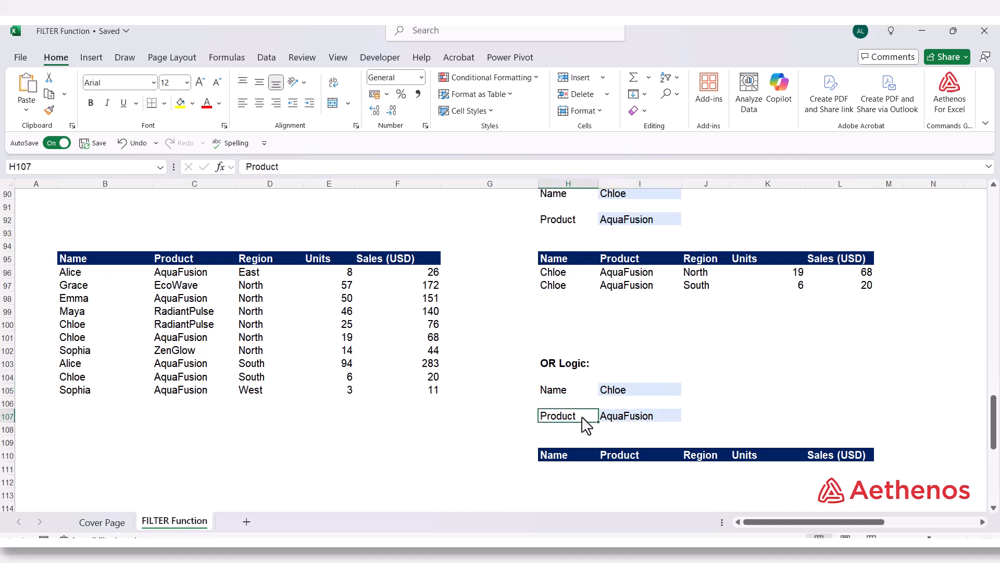
{"action": "left_click", "coordinate": [619, 419]}
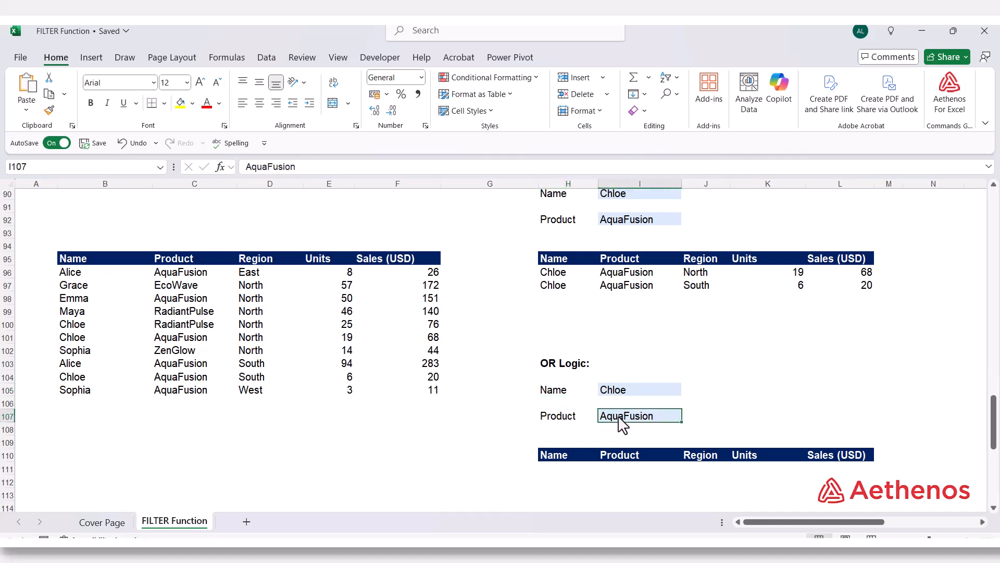
{"action": "left_click", "coordinate": [591, 395]}
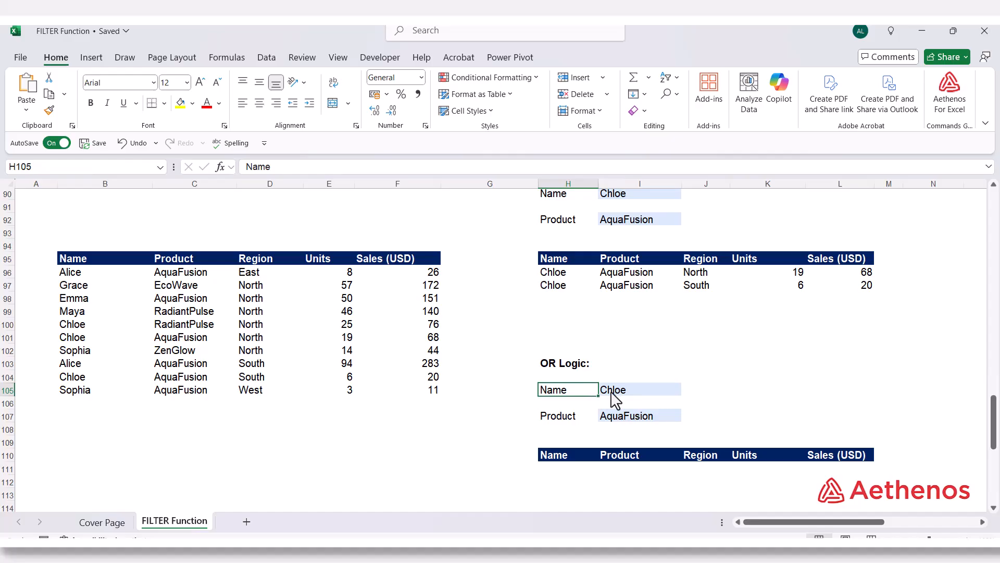
{"action": "left_click", "coordinate": [614, 394]}
{"action": "left_click", "coordinate": [563, 394]}
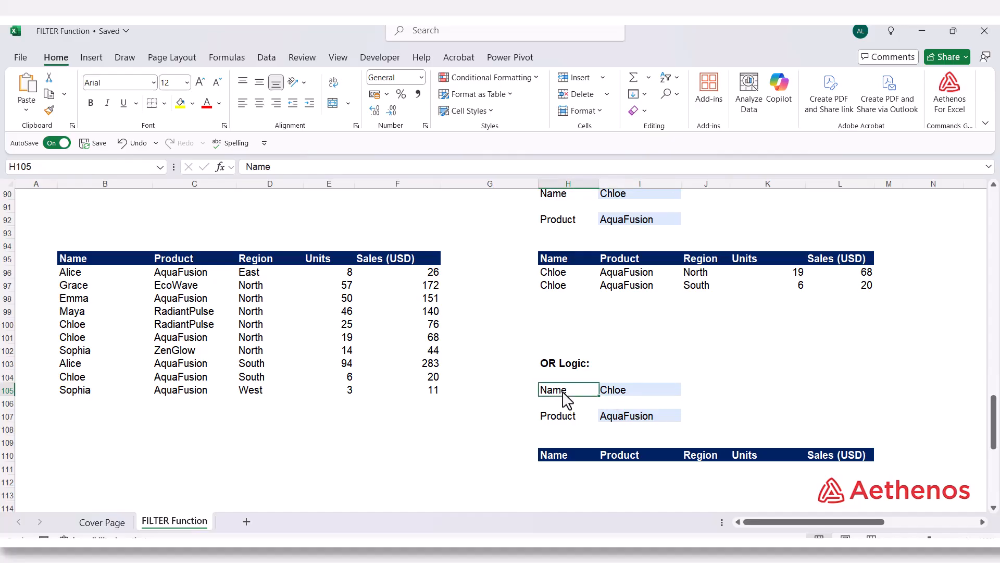
{"action": "left_click", "coordinate": [613, 394]}
{"action": "left_click", "coordinate": [573, 426]}
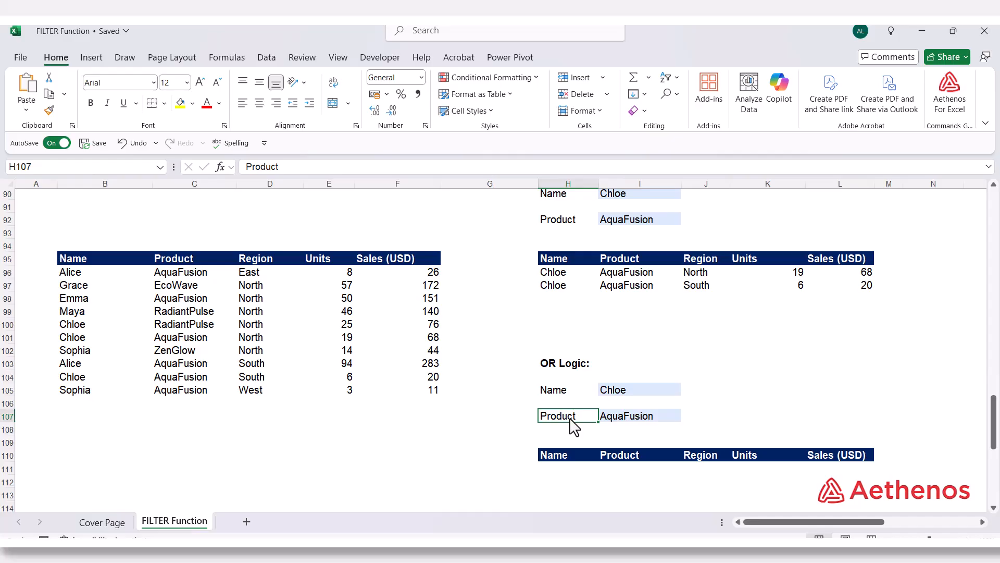
{"action": "left_click", "coordinate": [613, 423]}
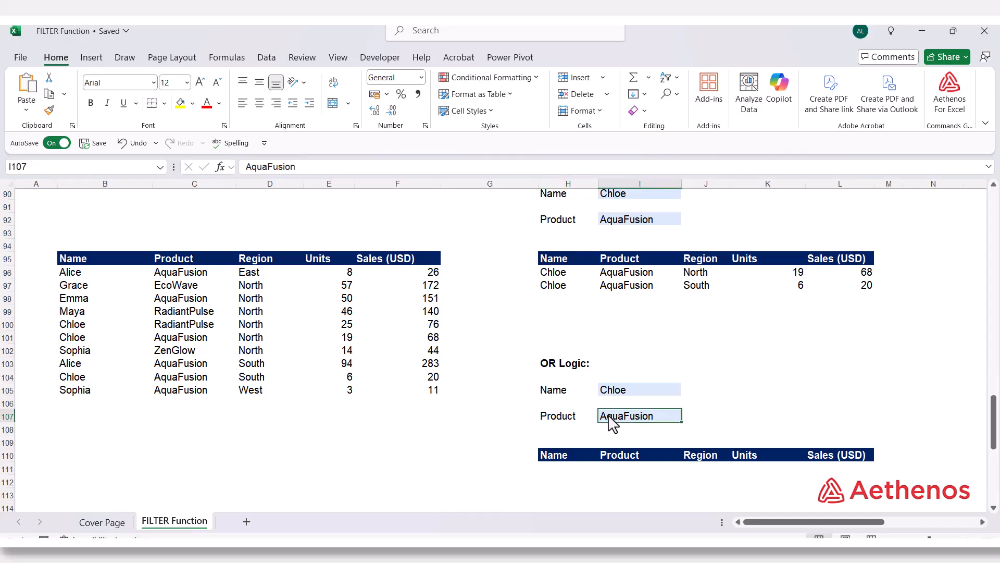
{"action": "left_click", "coordinate": [573, 391]}
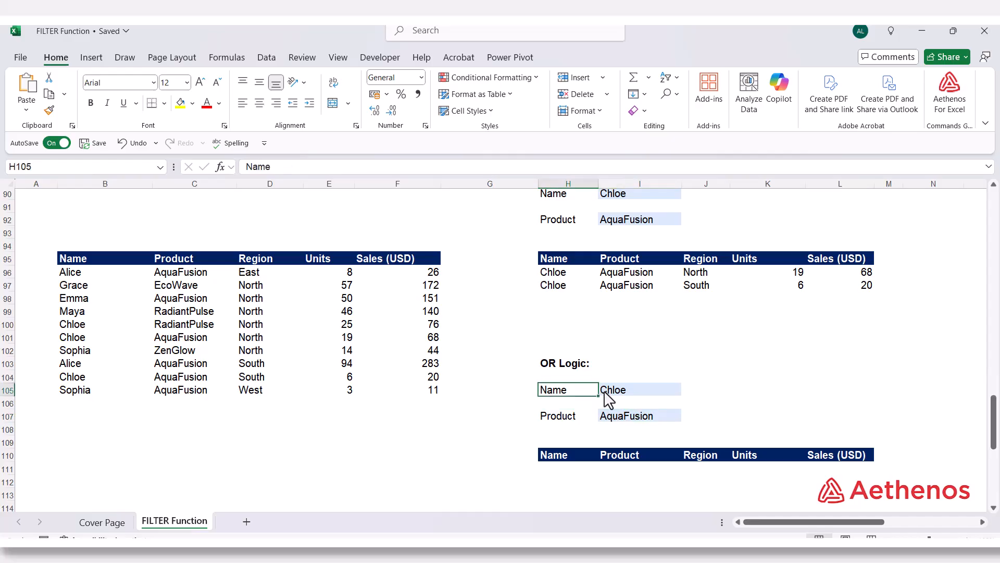
{"action": "left_click", "coordinate": [604, 394]}
{"action": "left_click", "coordinate": [550, 392]}
{"action": "left_click", "coordinate": [557, 419]}
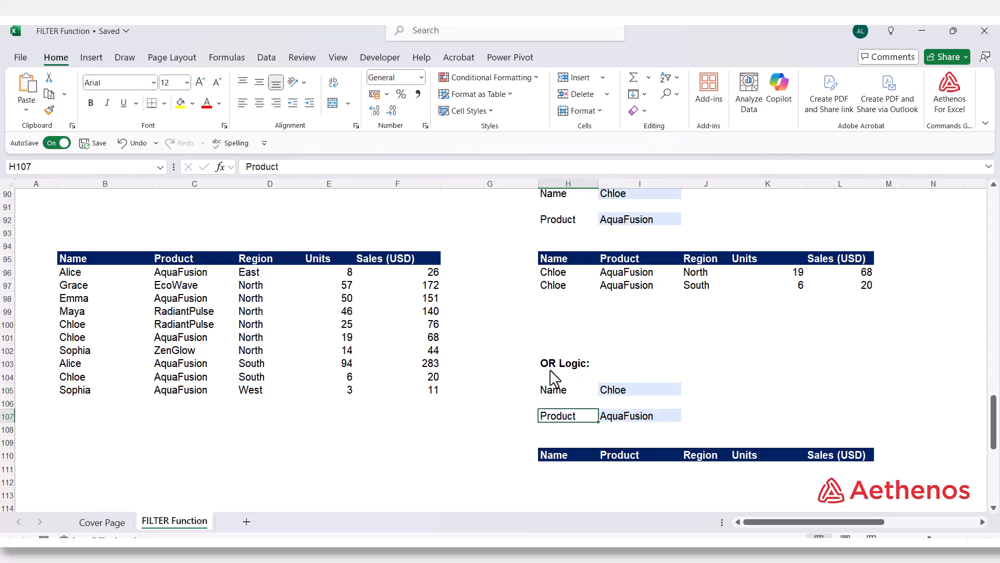
{"action": "left_click", "coordinate": [605, 395]}
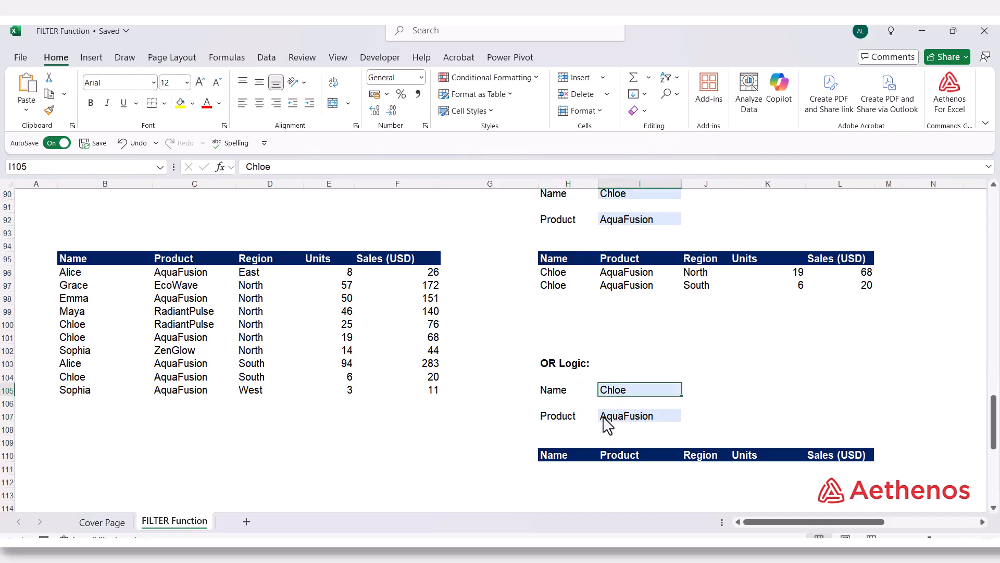
{"action": "left_click", "coordinate": [606, 417]}
{"action": "left_click", "coordinate": [611, 394]}
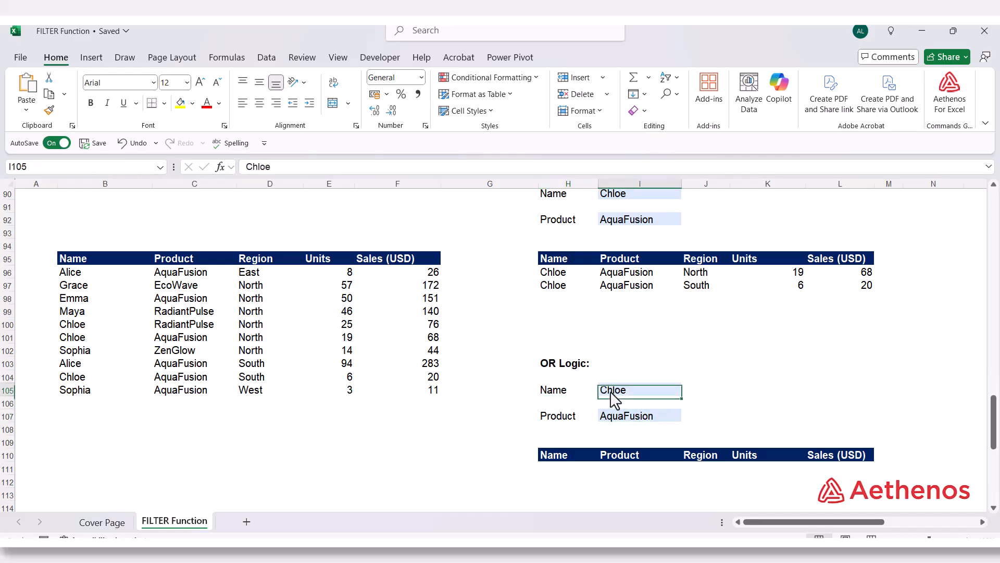
{"action": "left_click", "coordinate": [571, 395]}
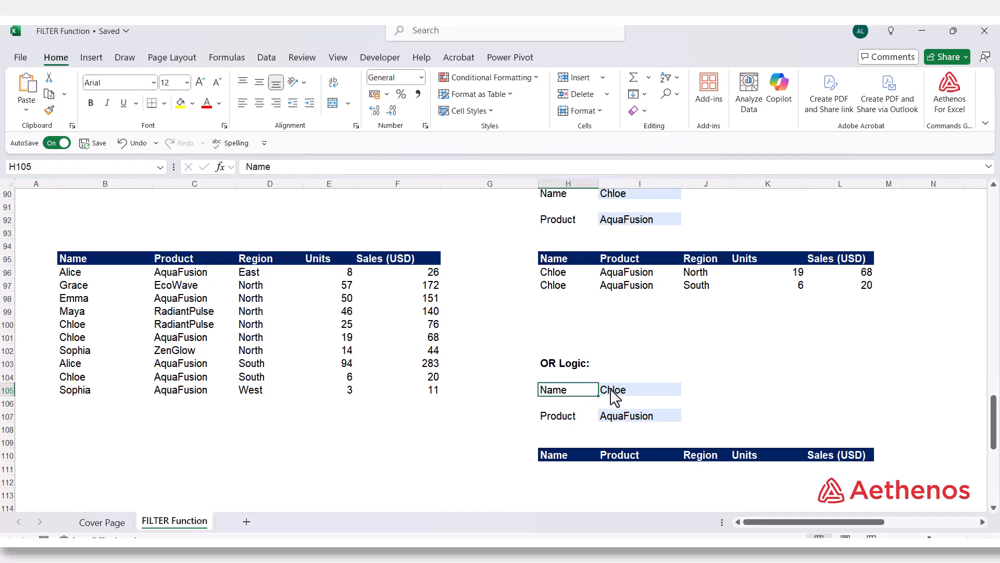
{"action": "left_click", "coordinate": [610, 396]}
{"action": "left_click", "coordinate": [567, 398]}
{"action": "left_click", "coordinate": [571, 420]}
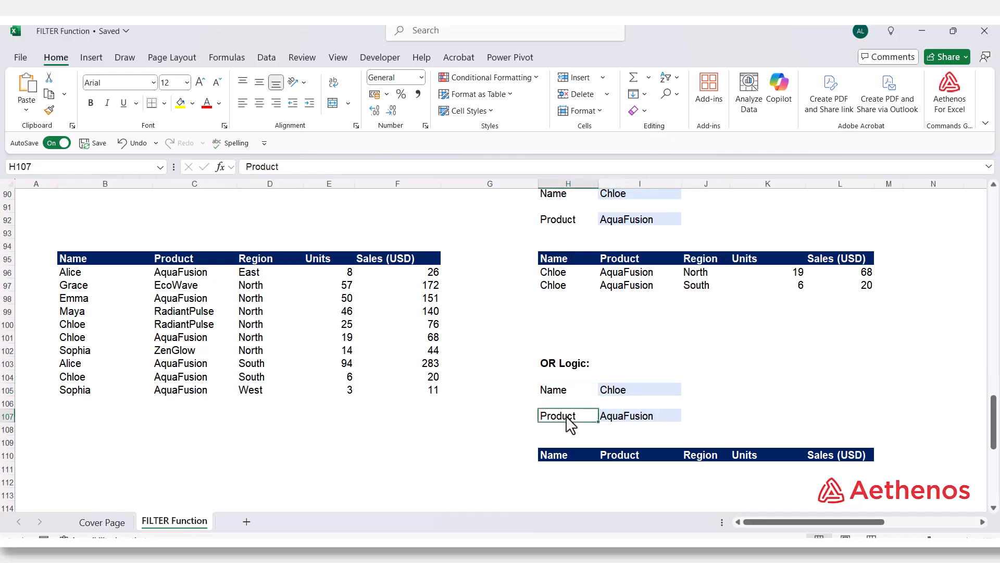
{"action": "left_click", "coordinate": [616, 396]}
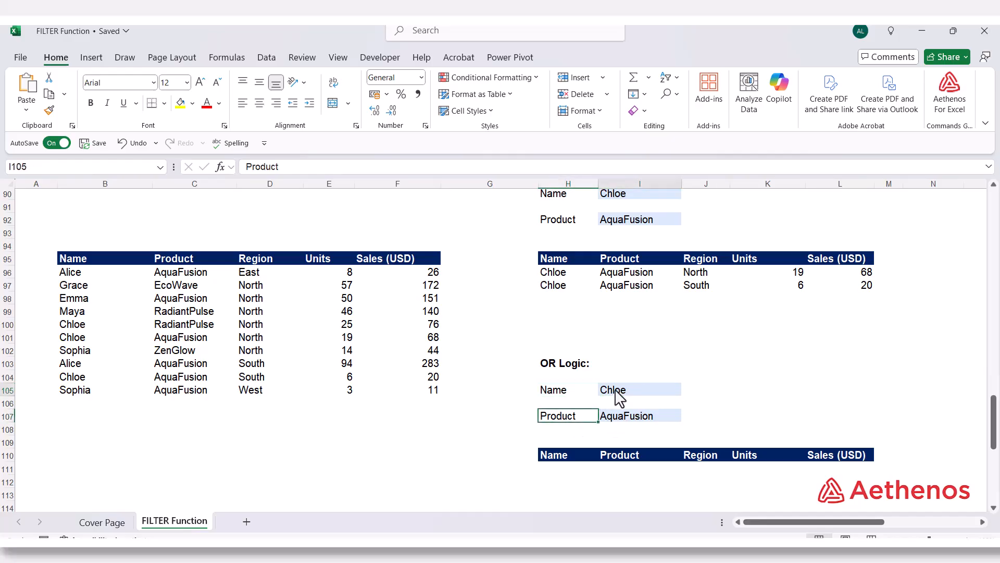
{"action": "left_click", "coordinate": [573, 396]}
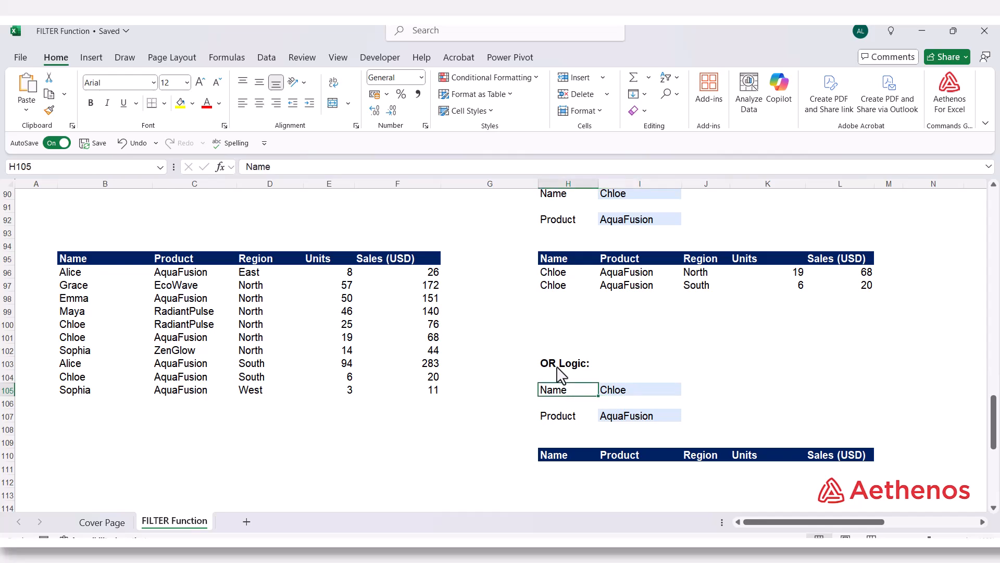
{"action": "left_click", "coordinate": [611, 395]}
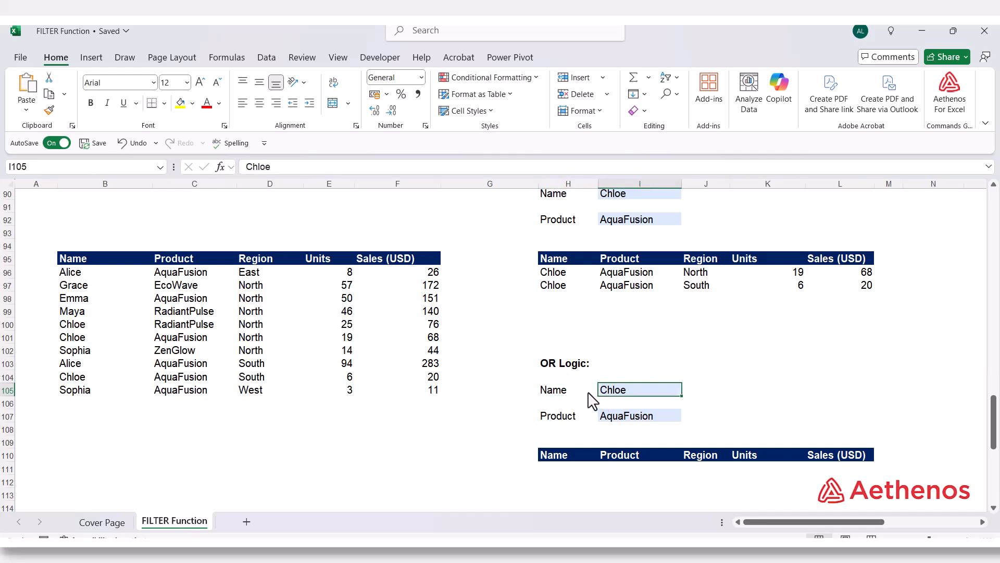
Step: Start a FILTER formula in H111 under the OR Logic headers with B96:F105 as the array
{"action": "left_click", "coordinate": [592, 397]}
{"action": "left_click", "coordinate": [578, 423]}
{"action": "left_click", "coordinate": [612, 425]}
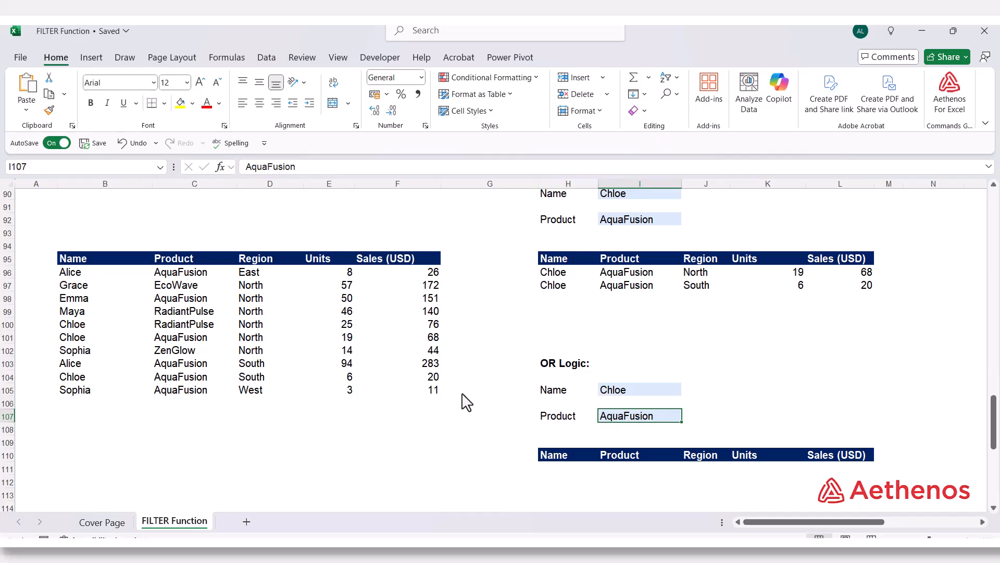
{"action": "scroll", "coordinate": [469, 402], "scroll_direction": "down", "scroll_amount": 1}
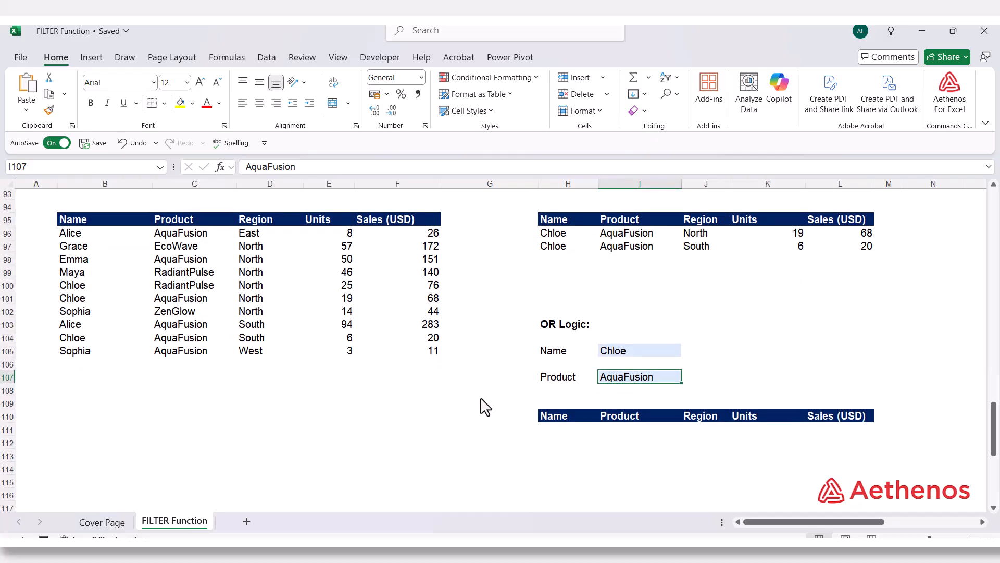
{"action": "left_click", "coordinate": [557, 431]}
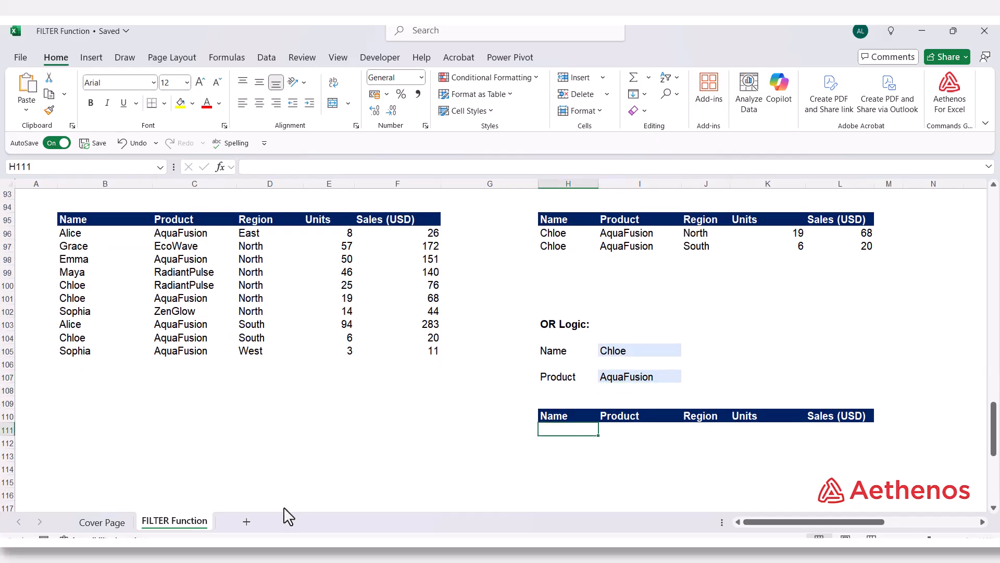
{"action": "type", "text": "=FILTER("}
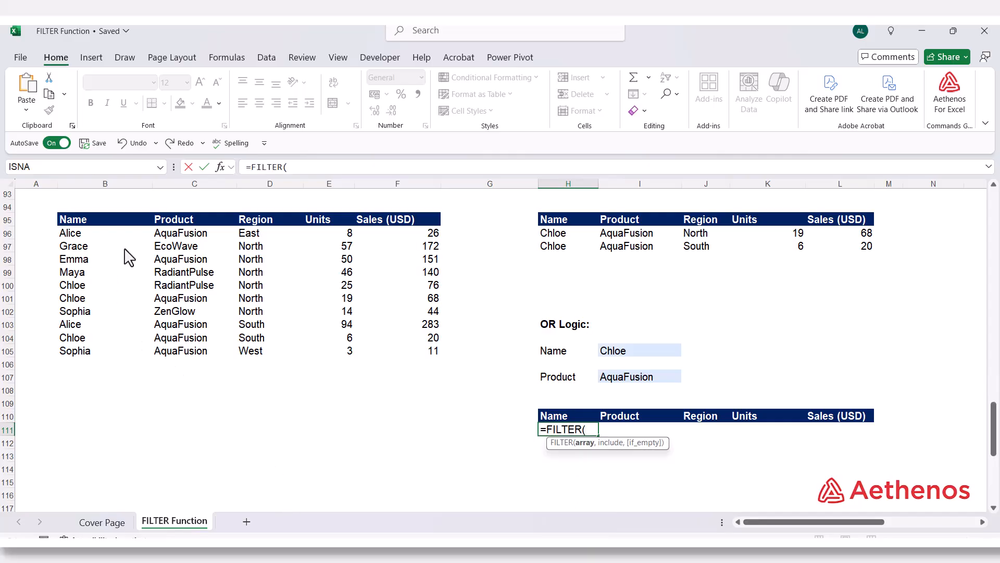
{"action": "left_click_drag", "start_coordinate": [106, 240], "coordinate": [375, 348]}
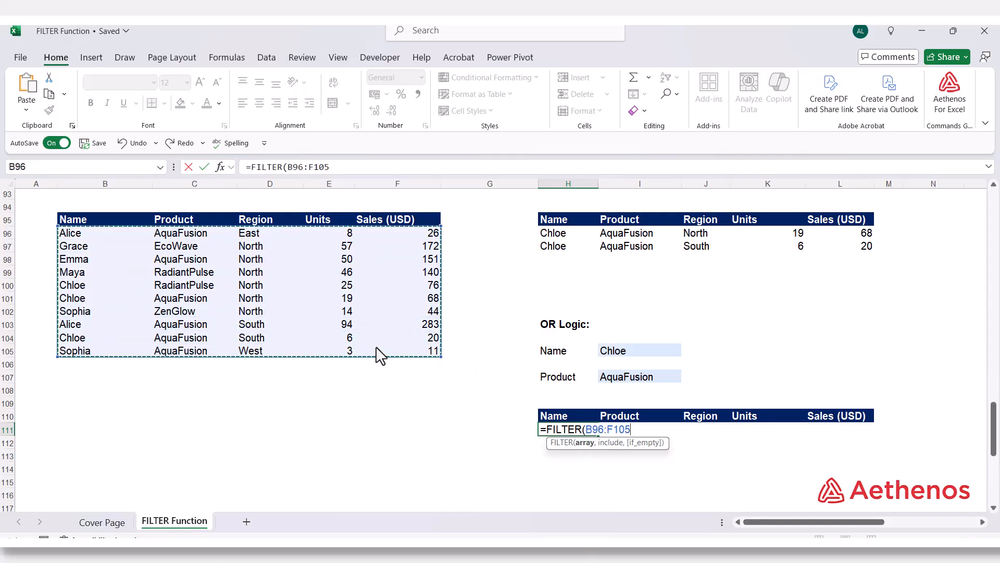
Step: Add the name condition comparing B96:B105 with I105, in parentheses, as the first part of the include argument
{"action": "type", "text": ",("}
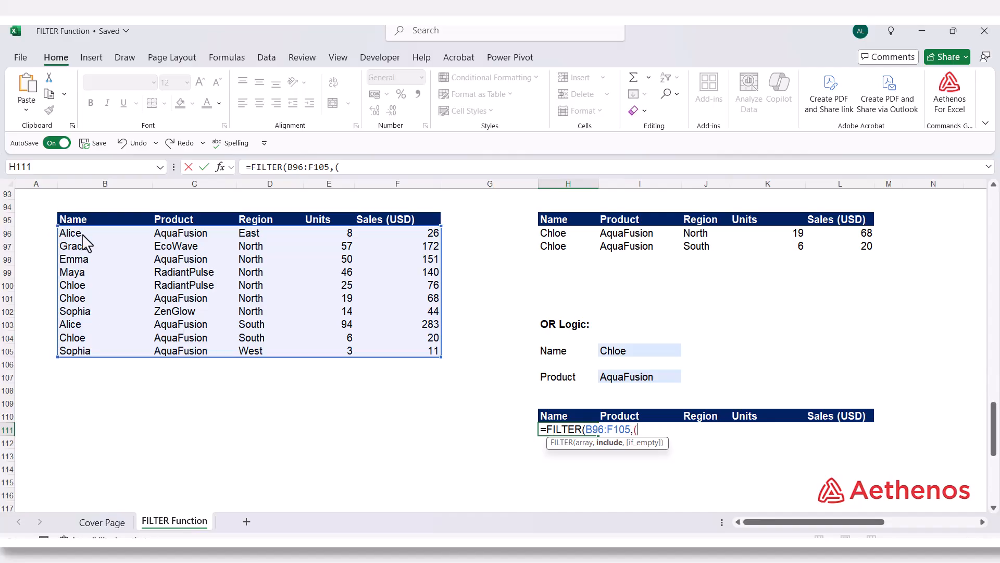
{"action": "left_click_drag", "start_coordinate": [78, 235], "coordinate": [93, 359]}
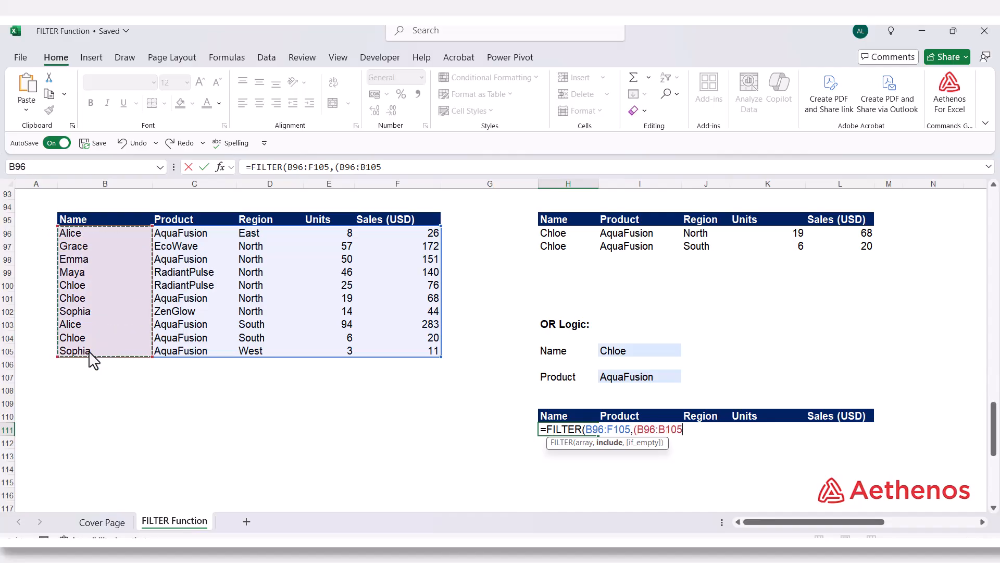
{"action": "type", "text": "="}
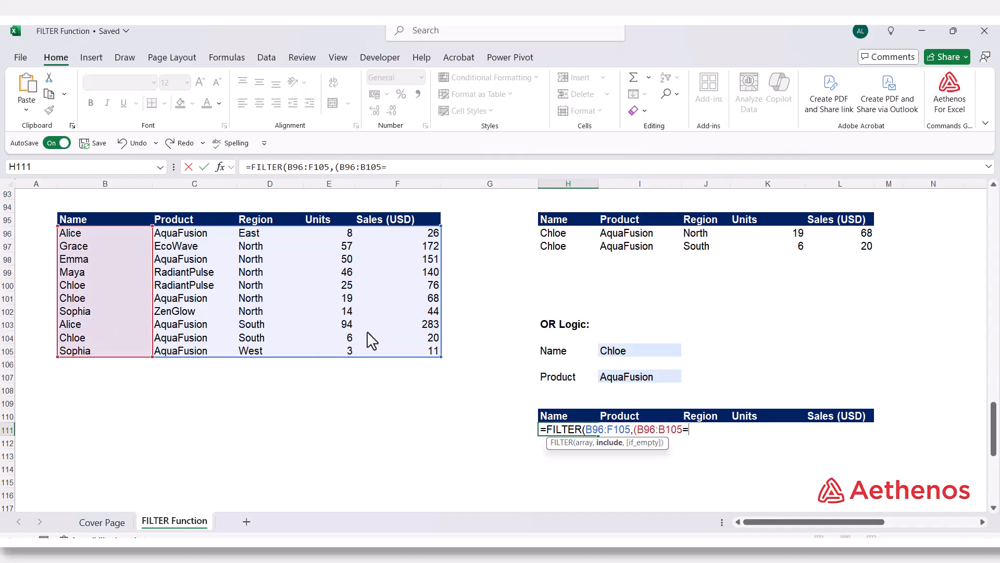
{"action": "left_click", "coordinate": [611, 354]}
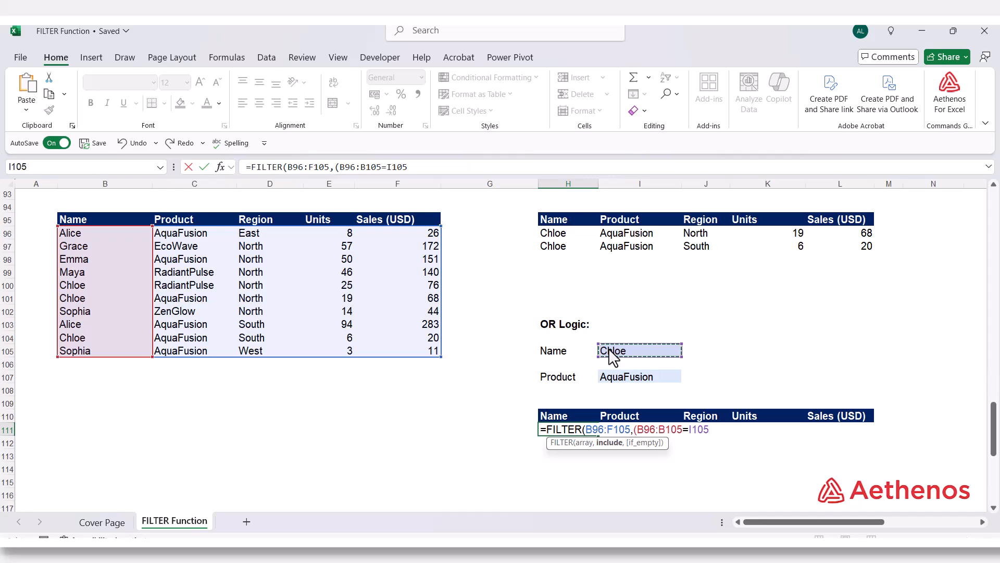
Step: Add the product condition (C96:C105=I107) with a plus sign for OR logic and complete the FILTER formula in H111
{"action": "type", "text": ")+("}
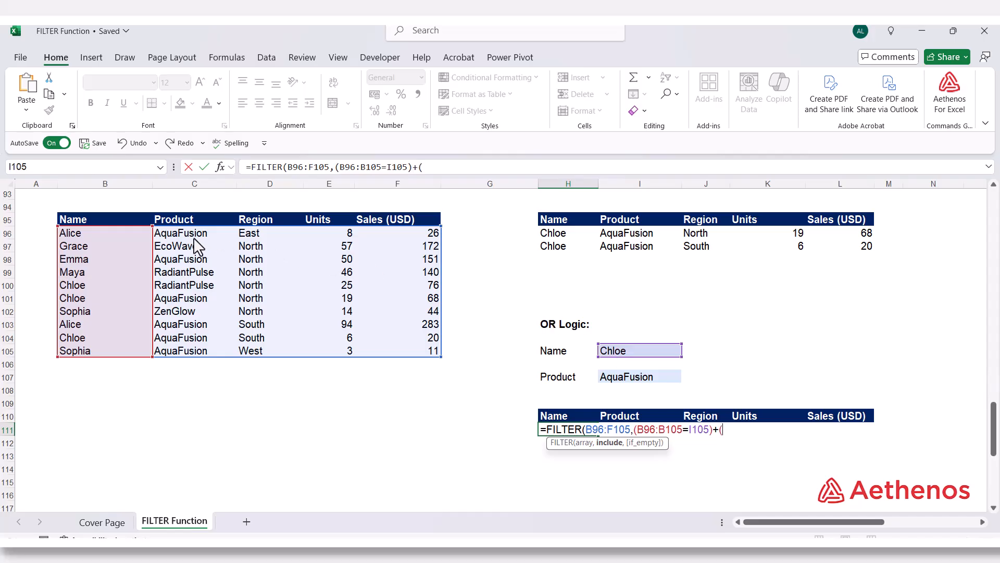
{"action": "left_click_drag", "start_coordinate": [196, 235], "coordinate": [187, 354]}
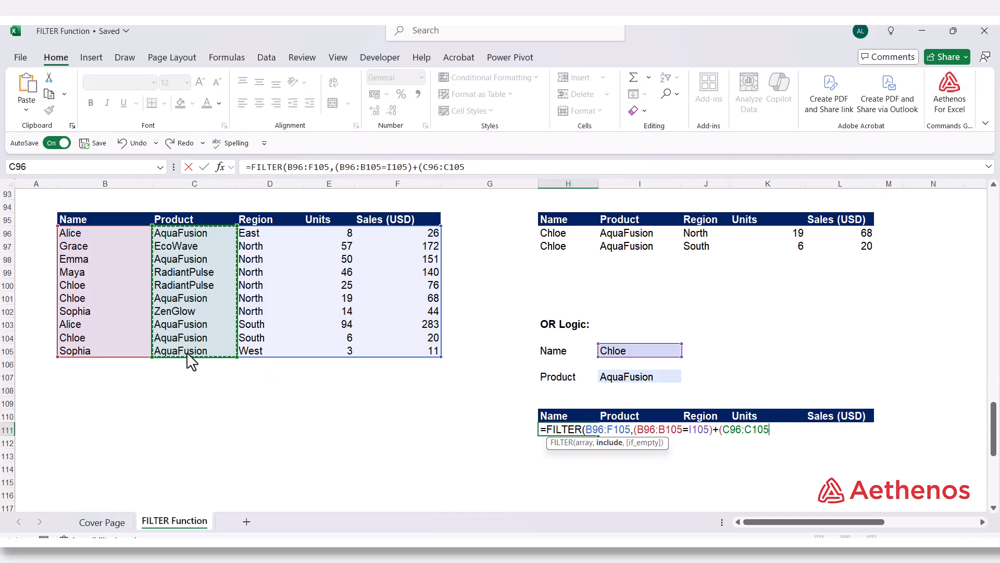
{"action": "type", "text": "="}
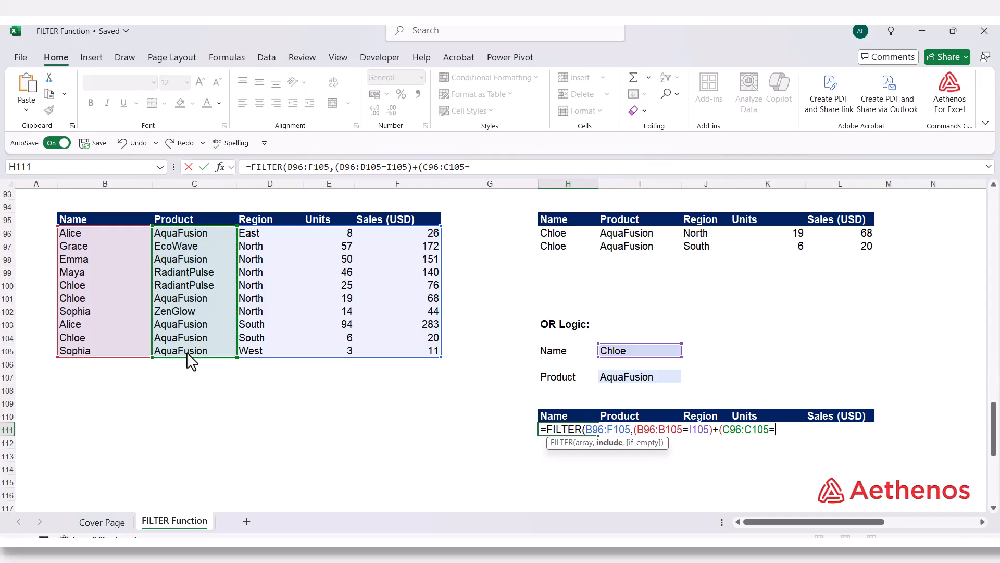
{"action": "left_click", "coordinate": [634, 378]}
{"action": "type", "text": ")"}
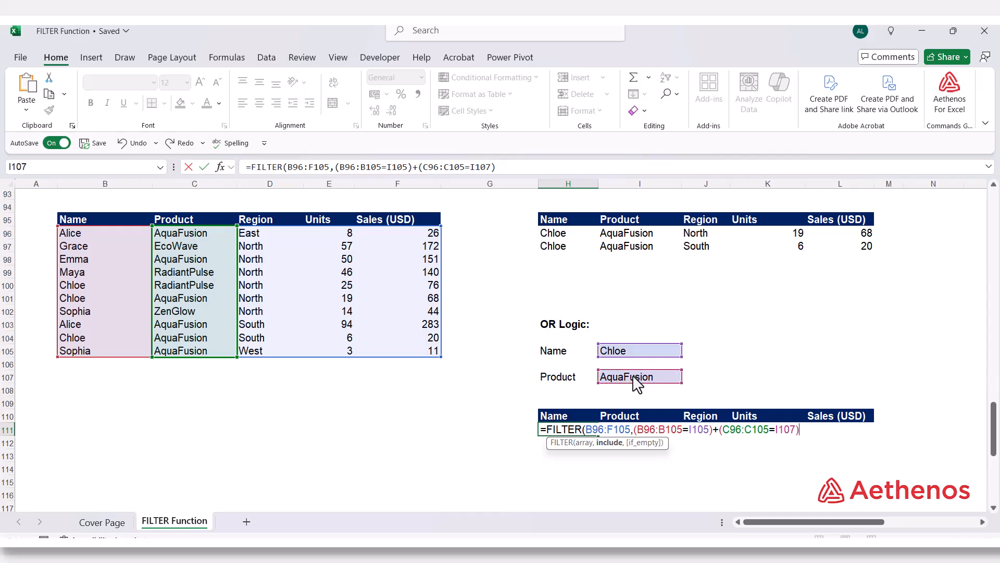
{"action": "type", "text": ")"}
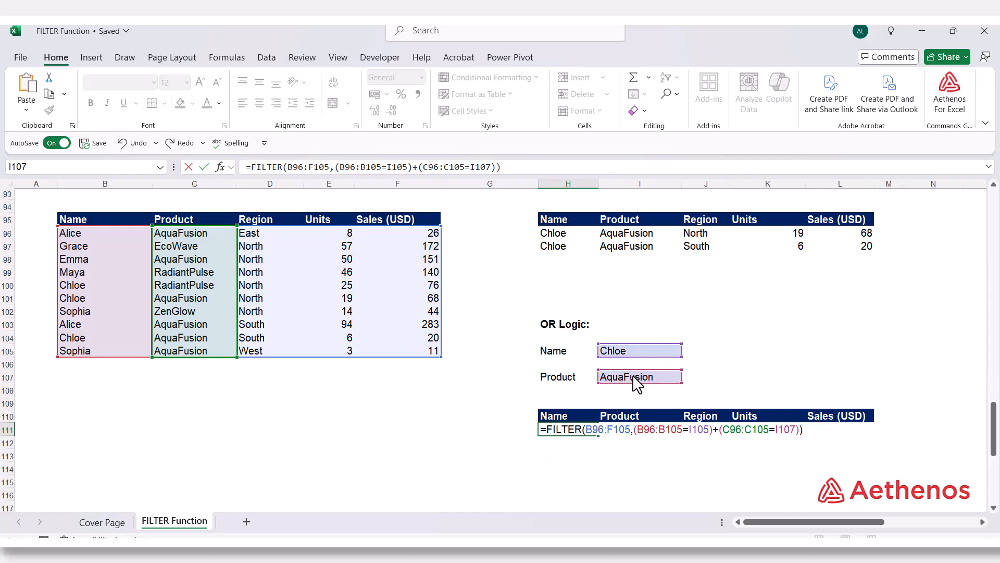
{"action": "key", "text": "Return"}
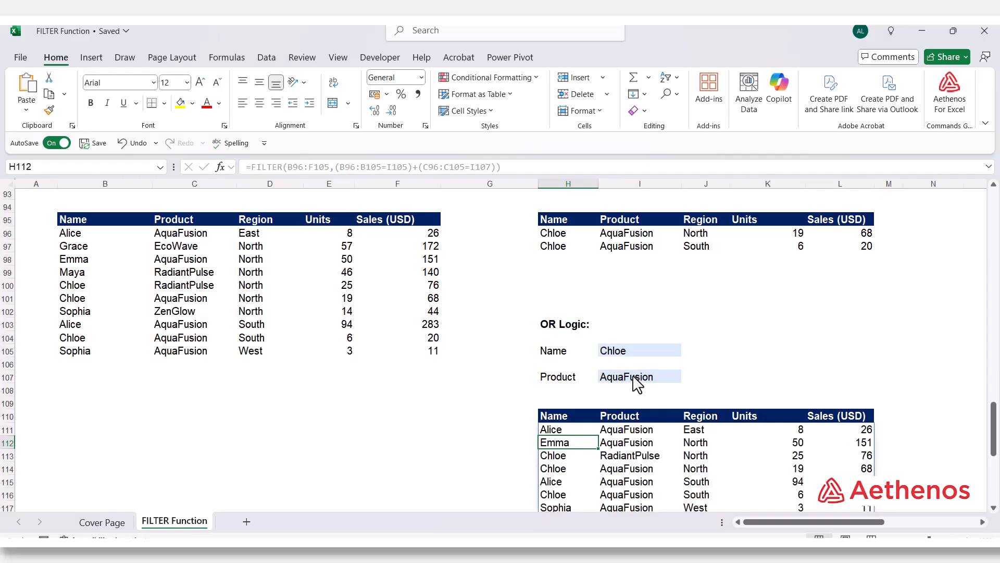
Step: Check the names and products of the filtered rows in H111:L117 row by row
{"action": "scroll", "coordinate": [605, 373], "scroll_direction": "down", "scroll_amount": 1}
{"action": "scroll", "coordinate": [605, 373], "scroll_direction": "up", "scroll_amount": 1}
{"action": "scroll", "coordinate": [993, 499], "scroll_direction": "up", "scroll_amount": 1}
{"action": "scroll", "coordinate": [993, 508], "scroll_direction": "down", "scroll_amount": 2}
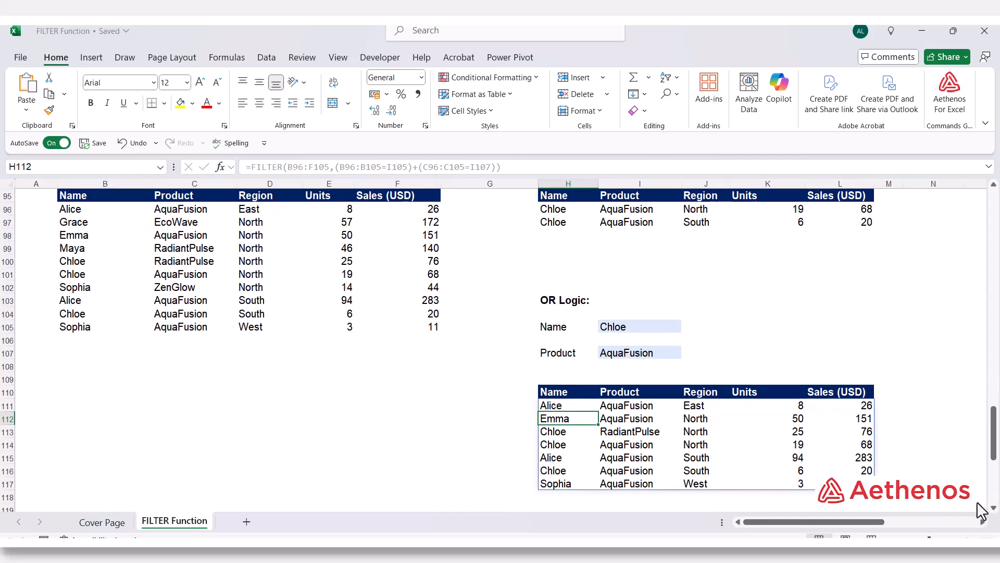
{"action": "left_click", "coordinate": [585, 406]}
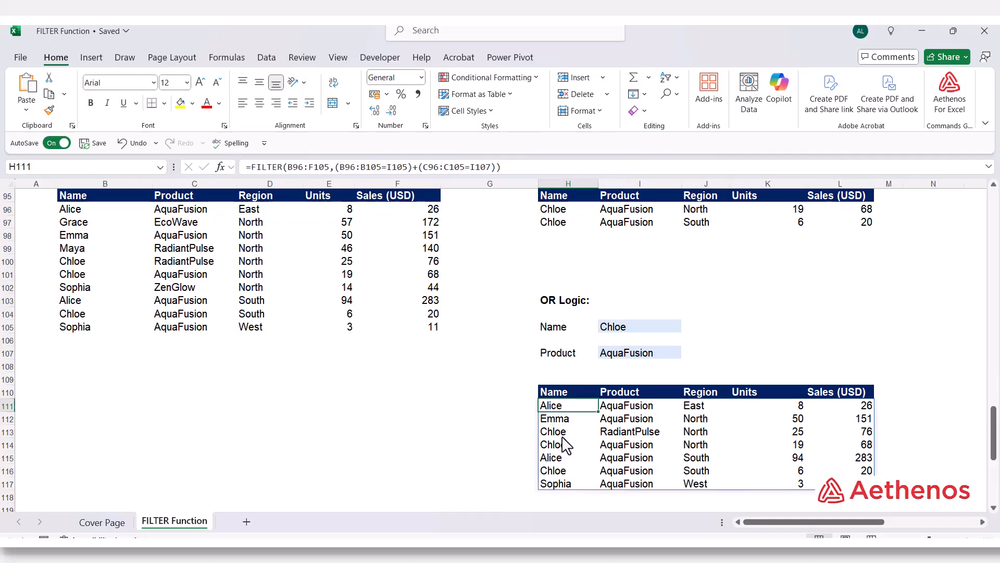
{"action": "left_click_drag", "start_coordinate": [562, 436], "coordinate": [563, 444]}
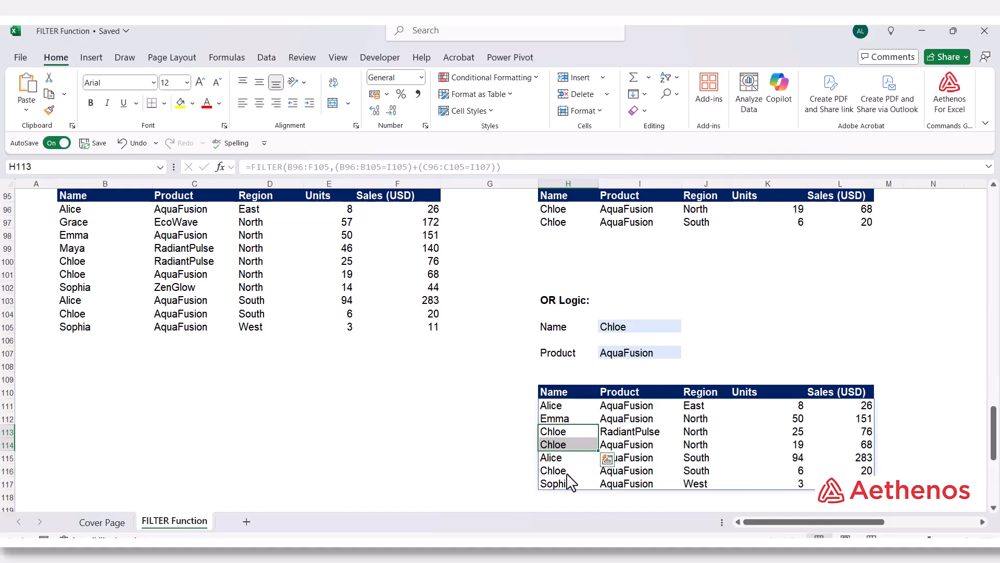
{"action": "left_click", "coordinate": [566, 422]}
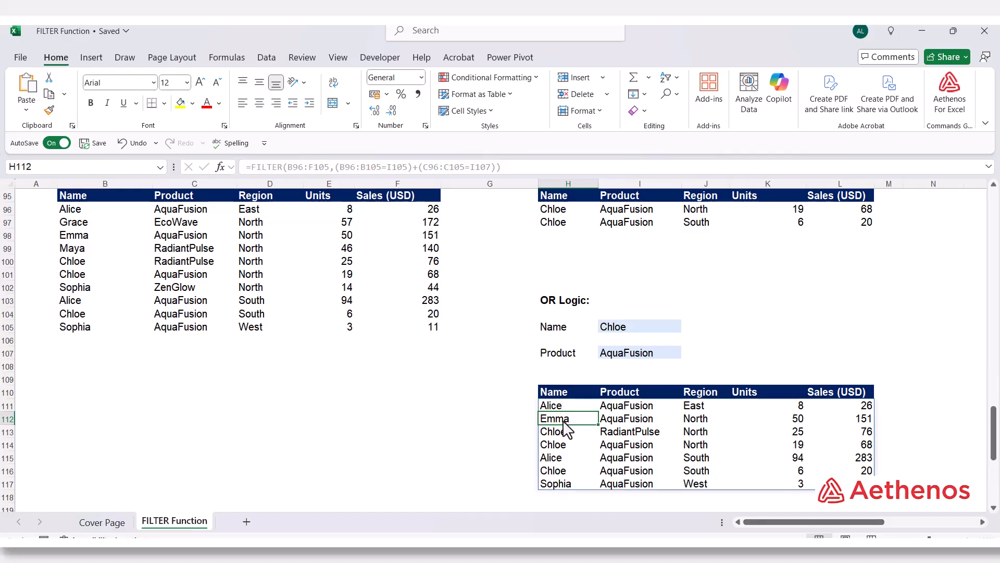
{"action": "left_click", "coordinate": [625, 420]}
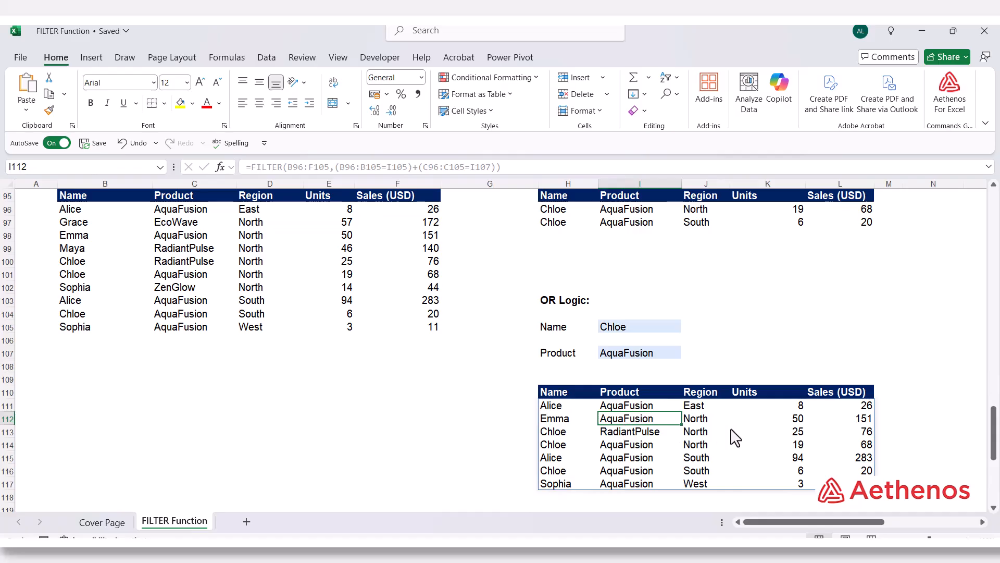
{"action": "left_click", "coordinate": [561, 458]}
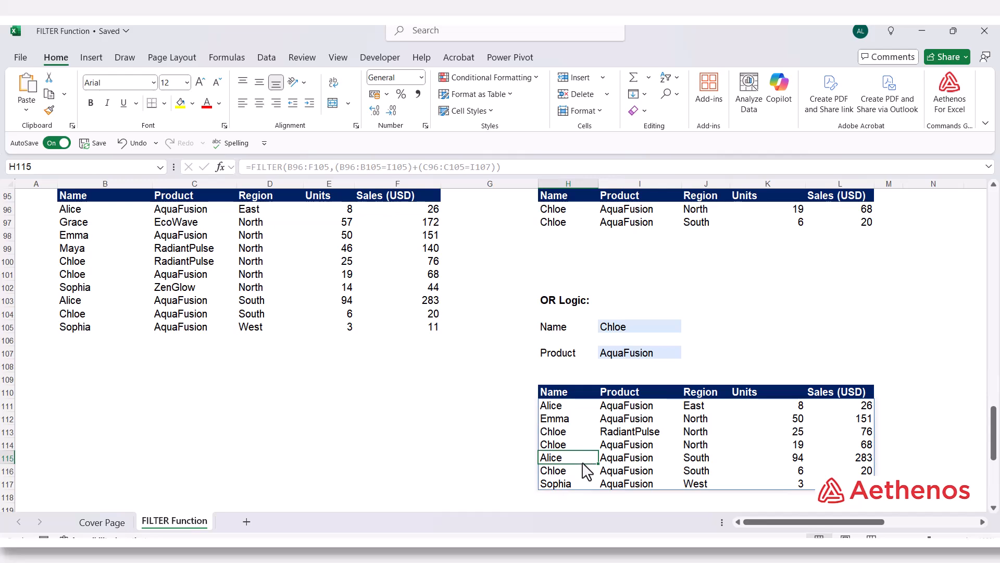
{"action": "left_click", "coordinate": [614, 460]}
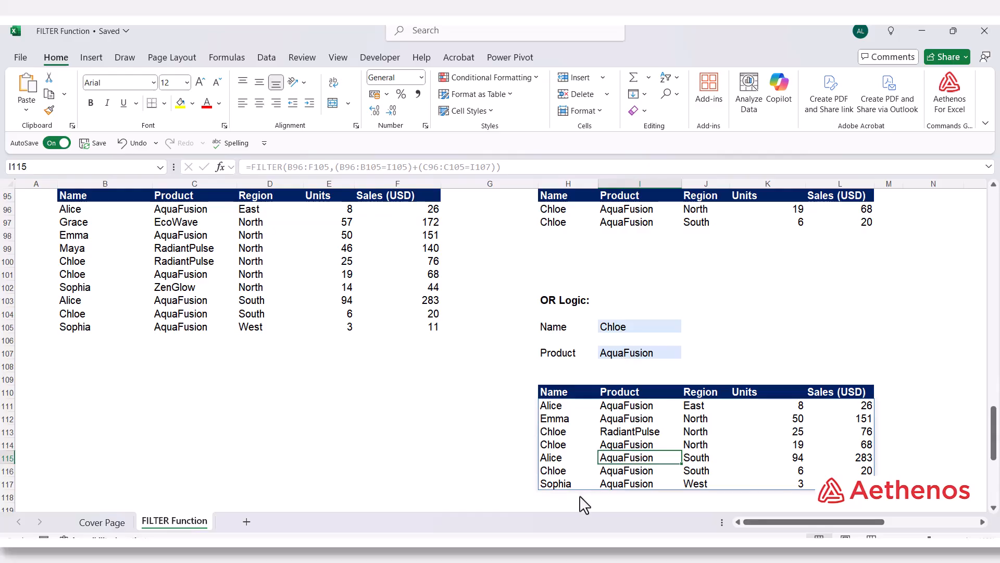
{"action": "left_click", "coordinate": [561, 487]}
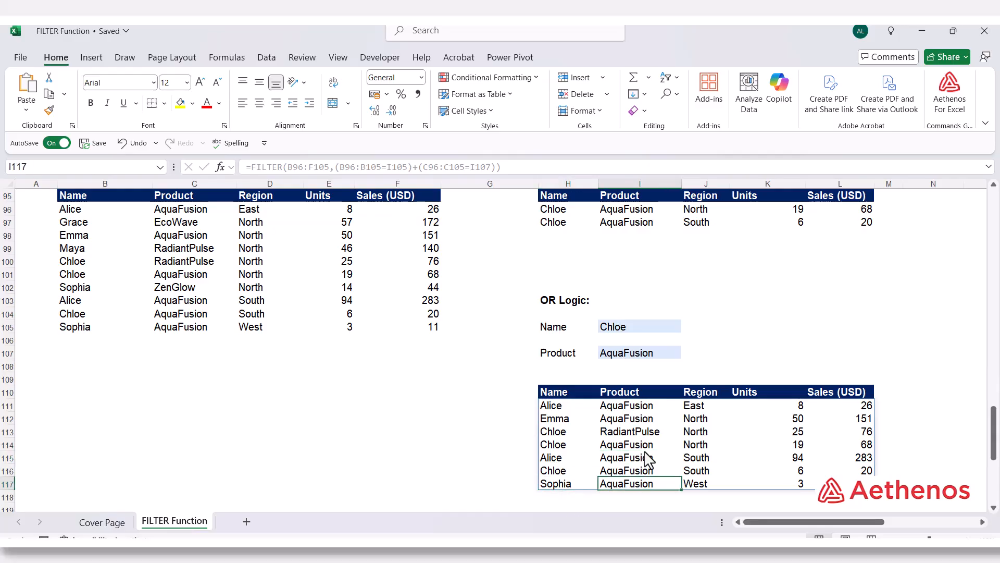
Step: Compare the OR criteria in I105 and I107 with result rows matching only the product and rows matching both conditions
{"action": "left_click", "coordinate": [635, 364]}
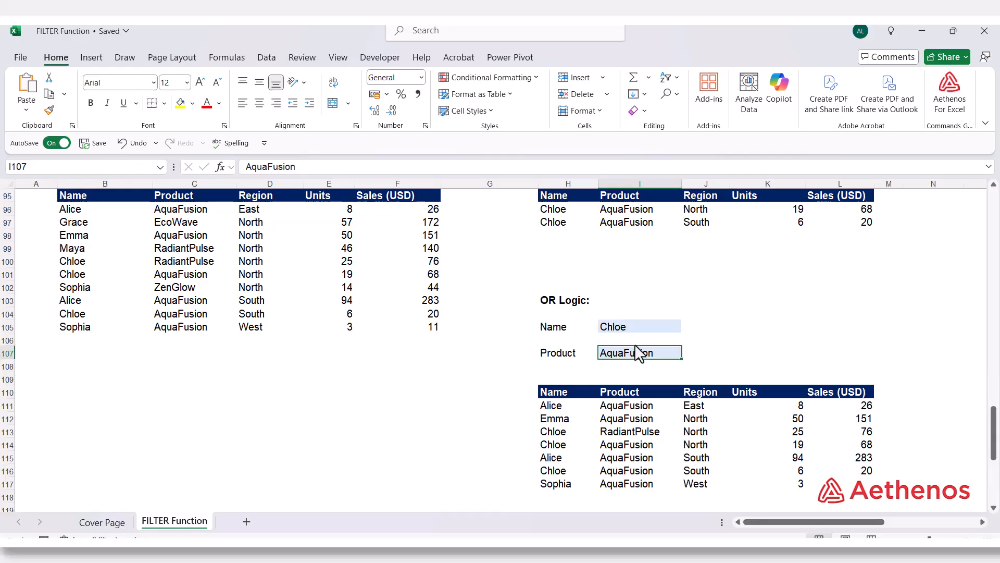
{"action": "left_click_drag", "start_coordinate": [565, 395], "coordinate": [564, 417]}
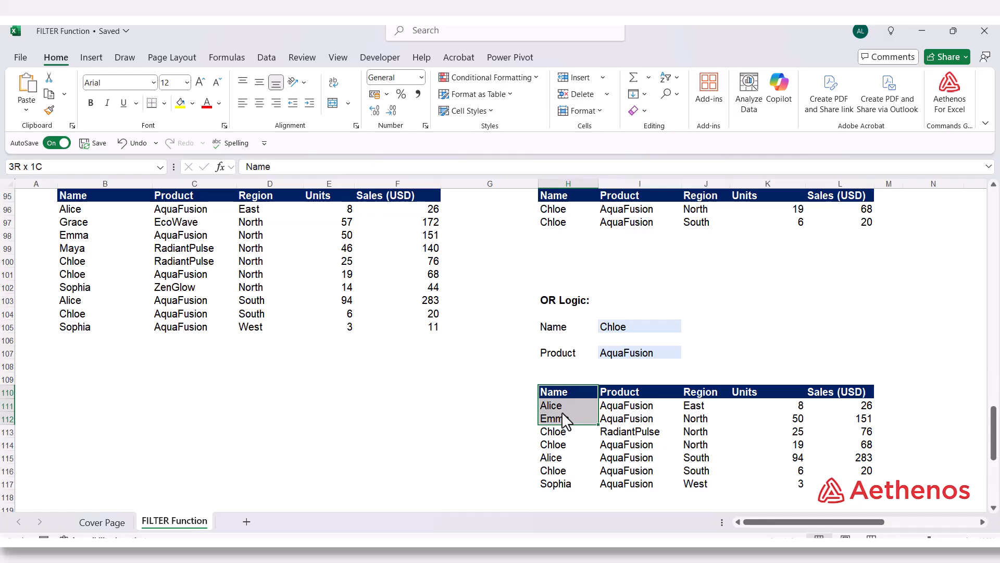
{"action": "left_click", "coordinate": [620, 355]}
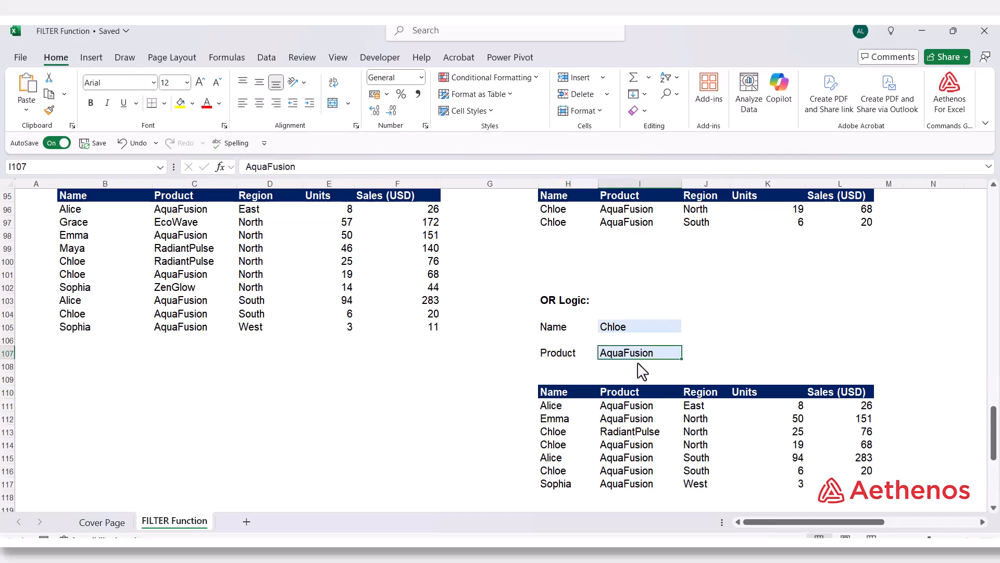
{"action": "left_click", "coordinate": [560, 446]}
{"action": "left_click_drag", "start_coordinate": [580, 448], "coordinate": [620, 448]}
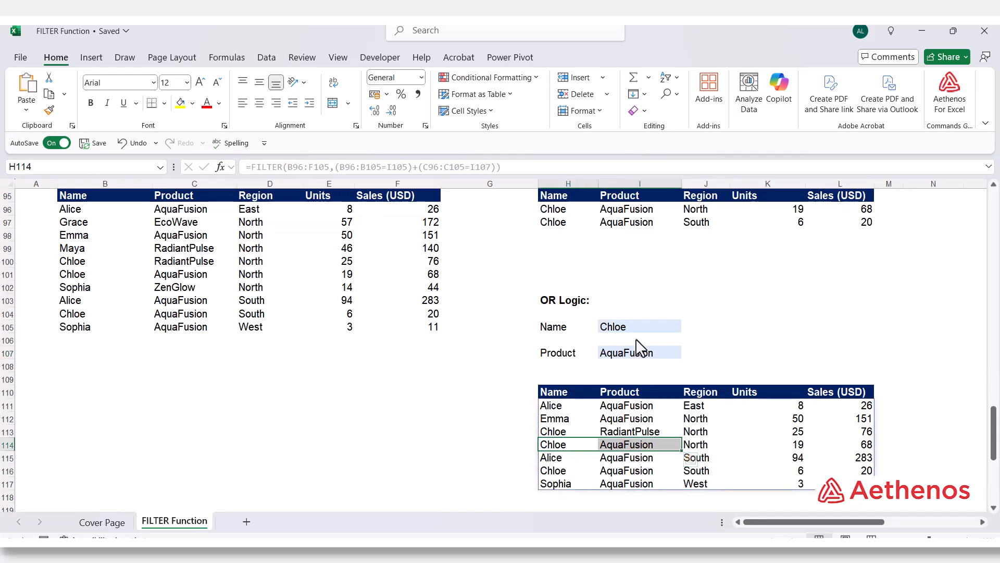
{"action": "left_click", "coordinate": [770, 340]}
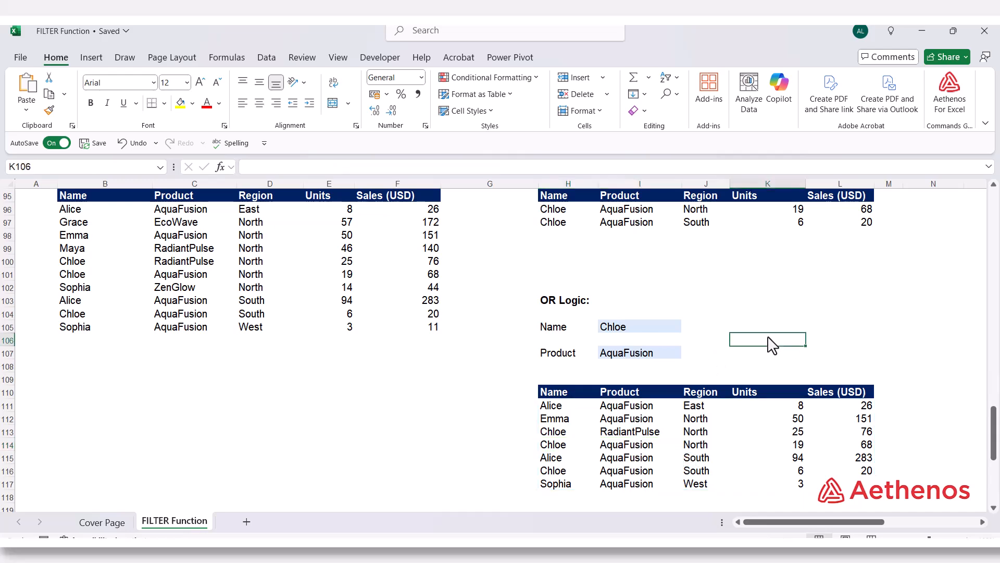
Step: Review the OR conditions in the H111 FILTER formula, leaving the formula as it is
{"action": "left_click", "coordinate": [554, 408]}
{"action": "double_click", "coordinate": [557, 409]}
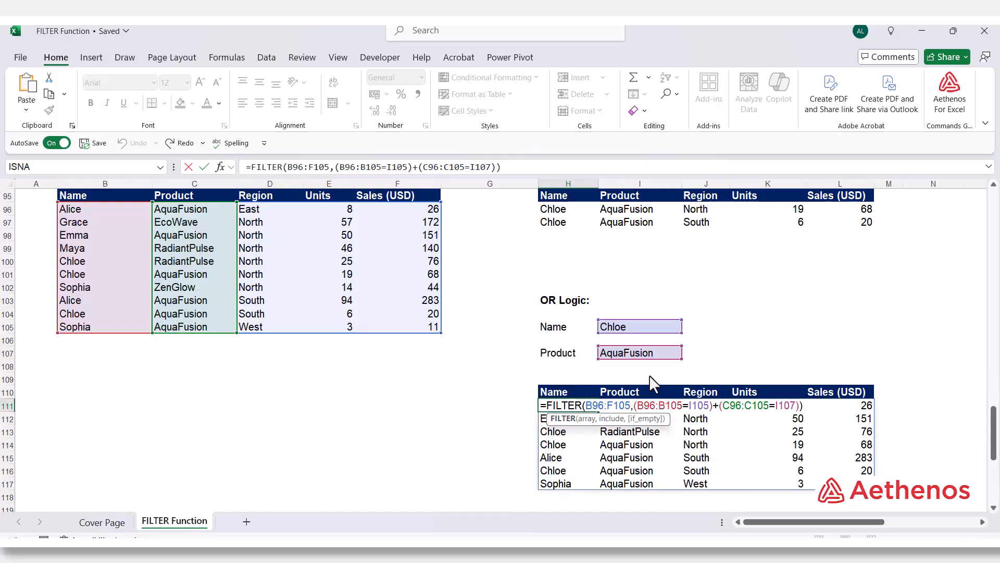
{"action": "key", "text": "Escape"}
Step: Review the multiplication operator joining the two conditions in the AND Logic FILTER formula in H96, without changing it
{"action": "scroll", "coordinate": [649, 375], "scroll_direction": "up", "scroll_amount": 3}
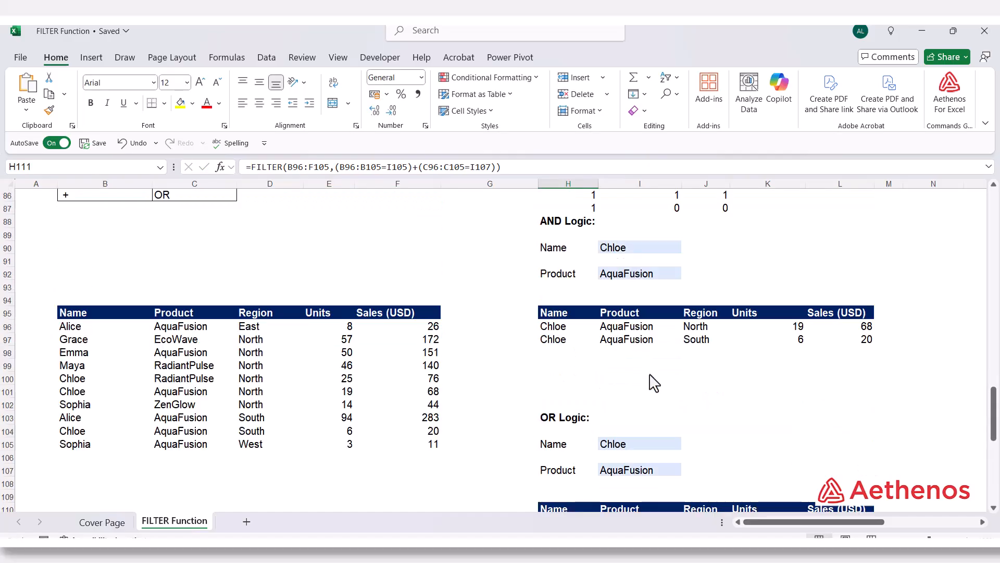
{"action": "left_click", "coordinate": [562, 332]}
{"action": "left_click", "coordinate": [563, 334]}
{"action": "double_click", "coordinate": [562, 326]}
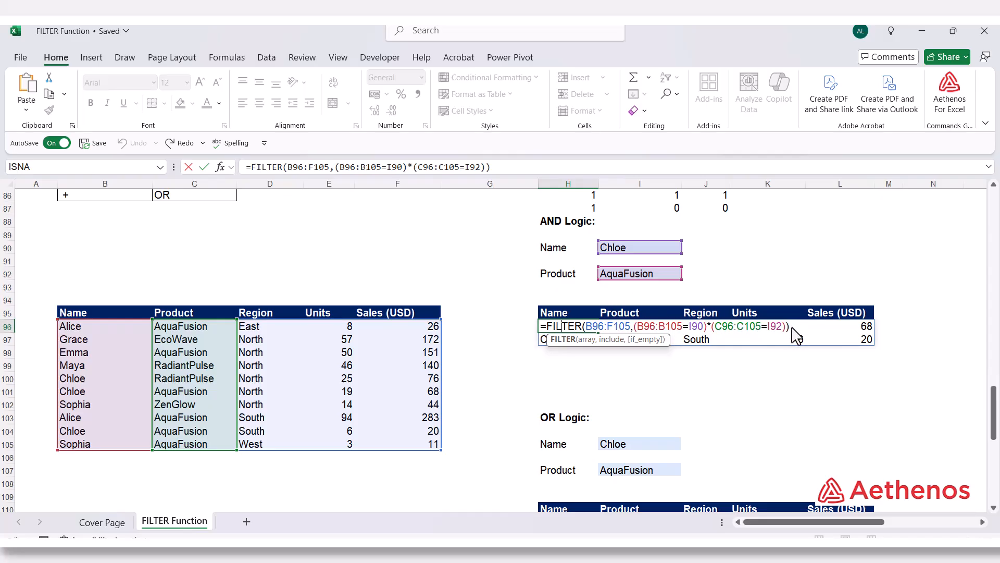
{"action": "left_click", "coordinate": [710, 326]}
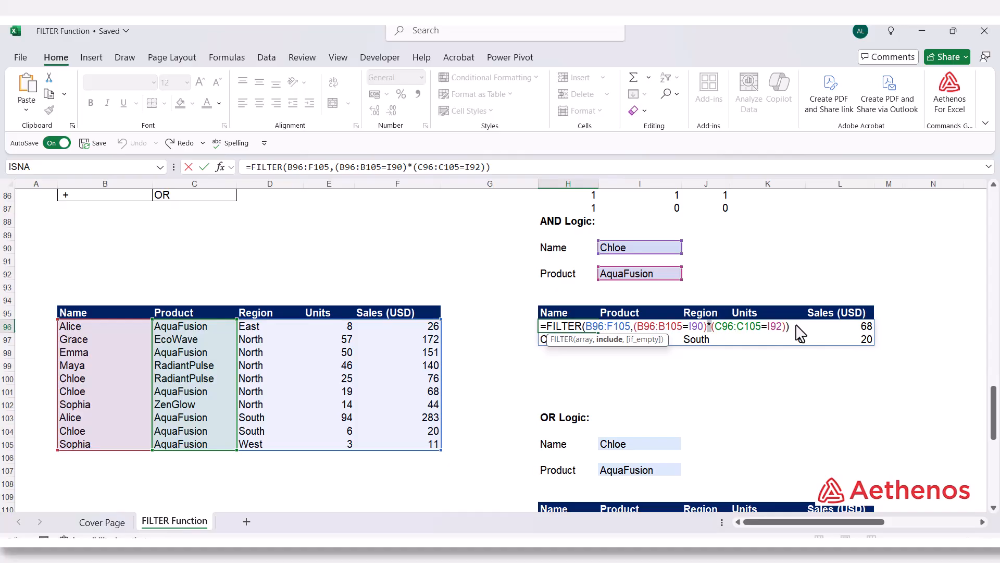
{"action": "key", "text": "Return"}
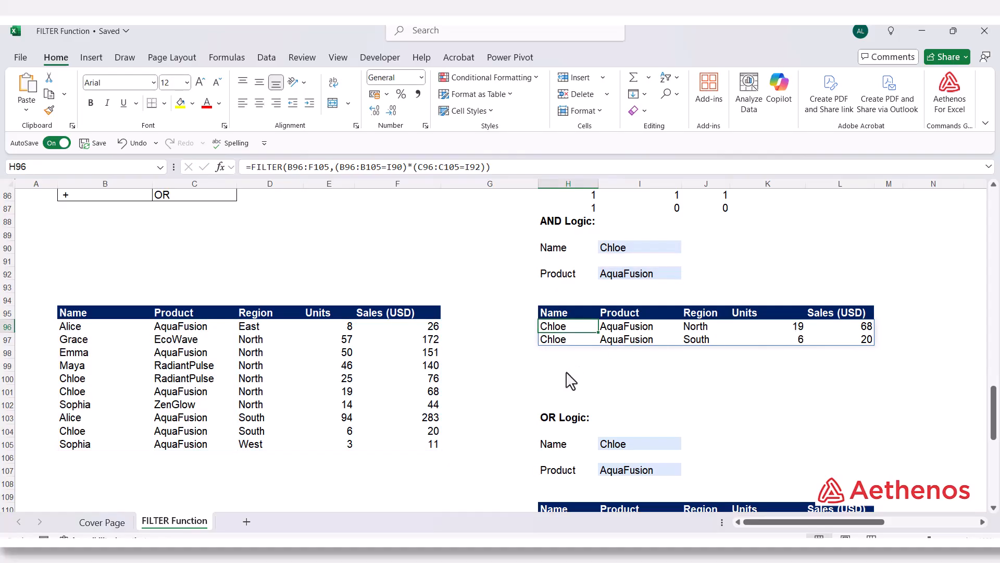
{"action": "left_click", "coordinate": [481, 380]}
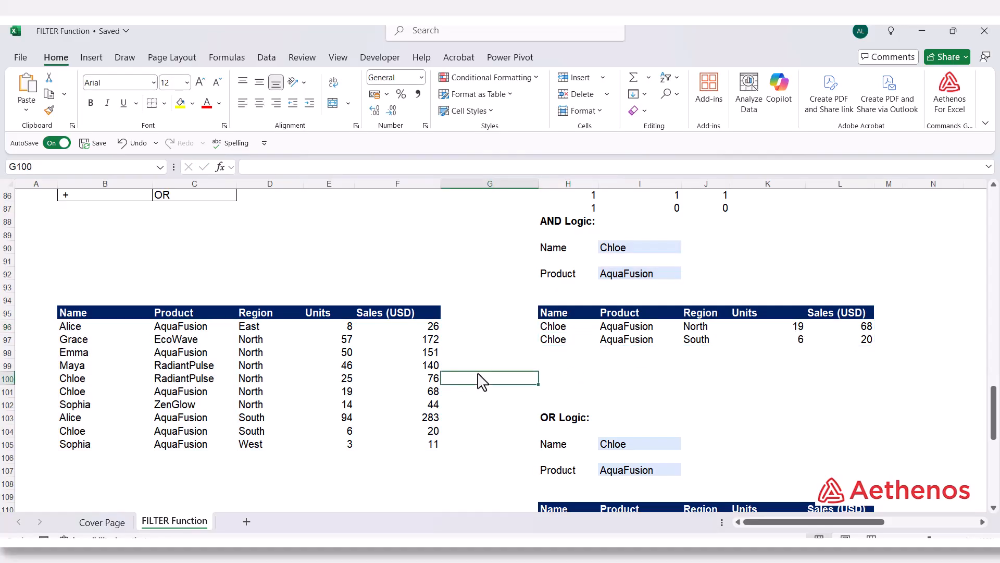
{"action": "left_click", "coordinate": [567, 327]}
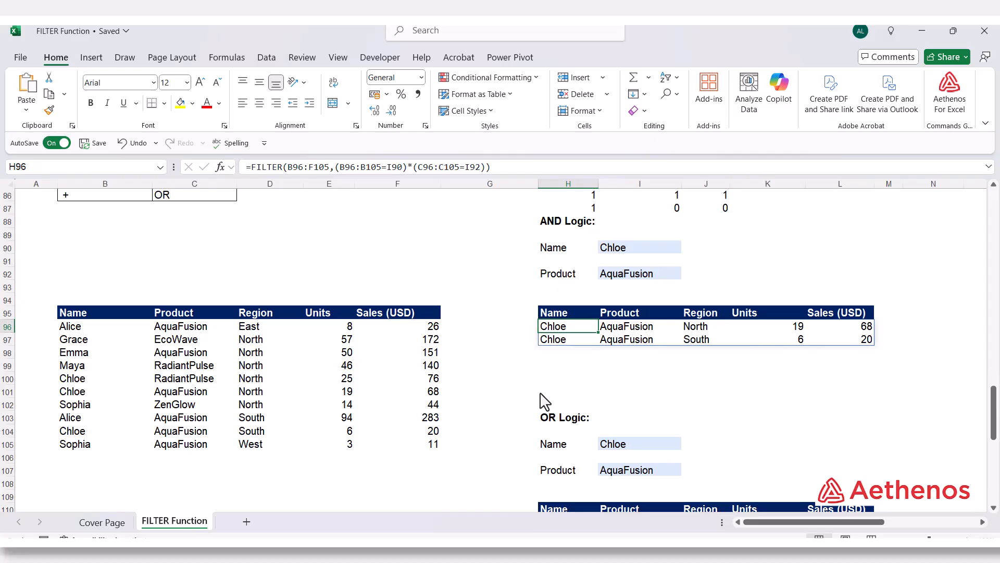
Step: Examine how the name condition B96:B105=I90 evaluates in the AND Logic FILTER formula in H96, leaving the formula as it is
{"action": "double_click", "coordinate": [565, 330]}
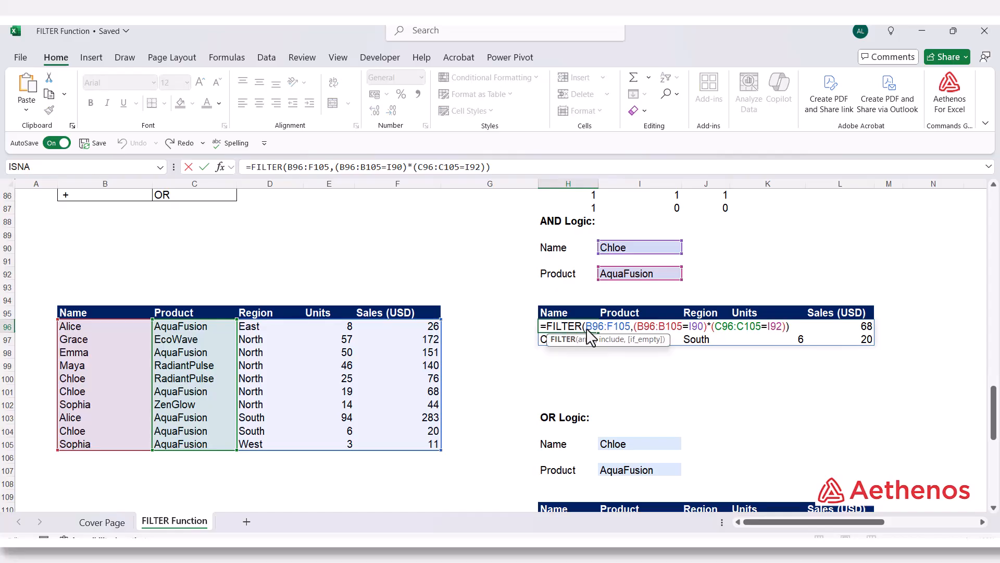
{"action": "key", "text": "Escape"}
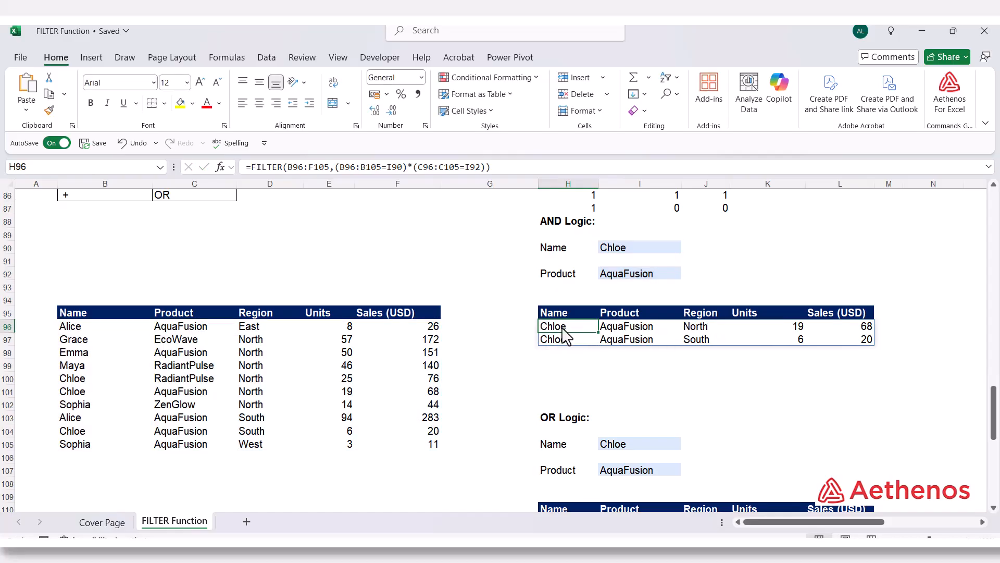
{"action": "double_click", "coordinate": [566, 333]}
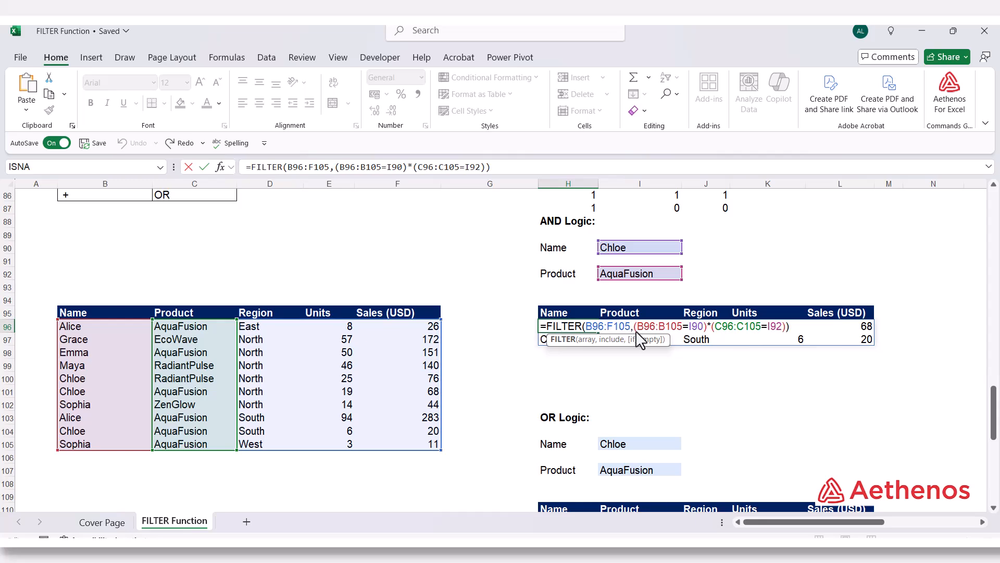
{"action": "left_click_drag", "start_coordinate": [638, 327], "coordinate": [703, 331]}
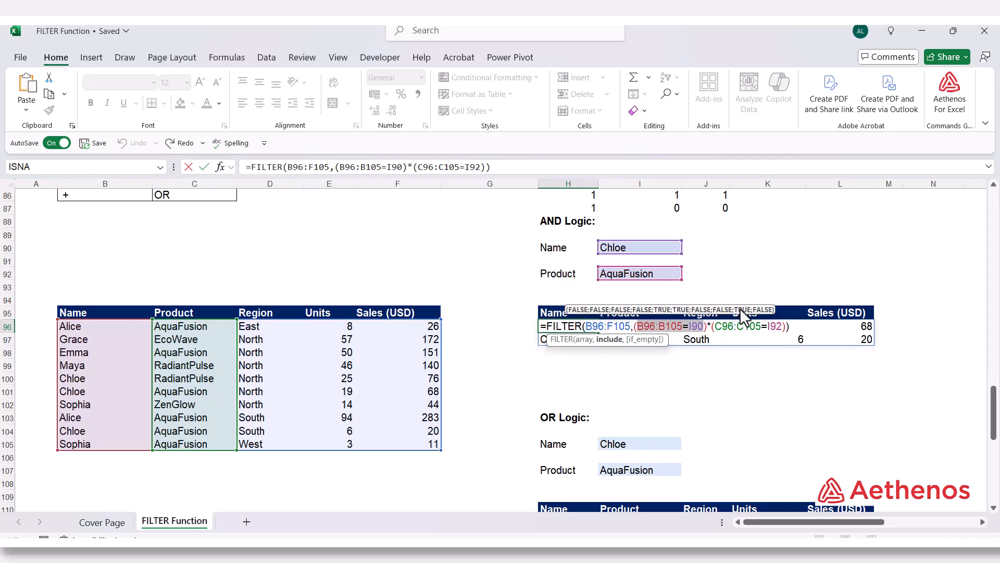
{"action": "key", "text": "Escape"}
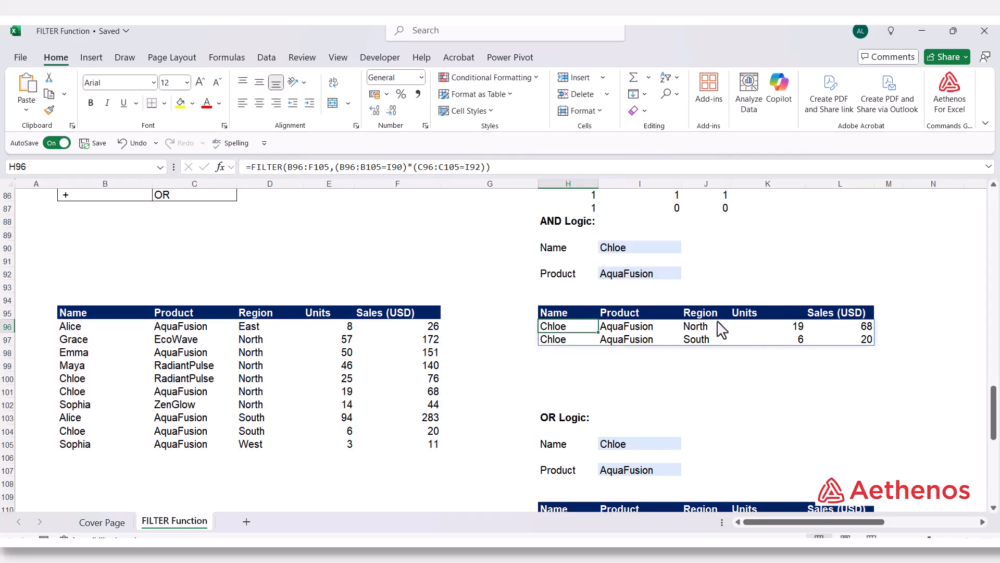
Step: Examine the product condition C96:C105=I92 in the AND Logic FILTER formula in H96 without changing it
{"action": "double_click", "coordinate": [578, 330]}
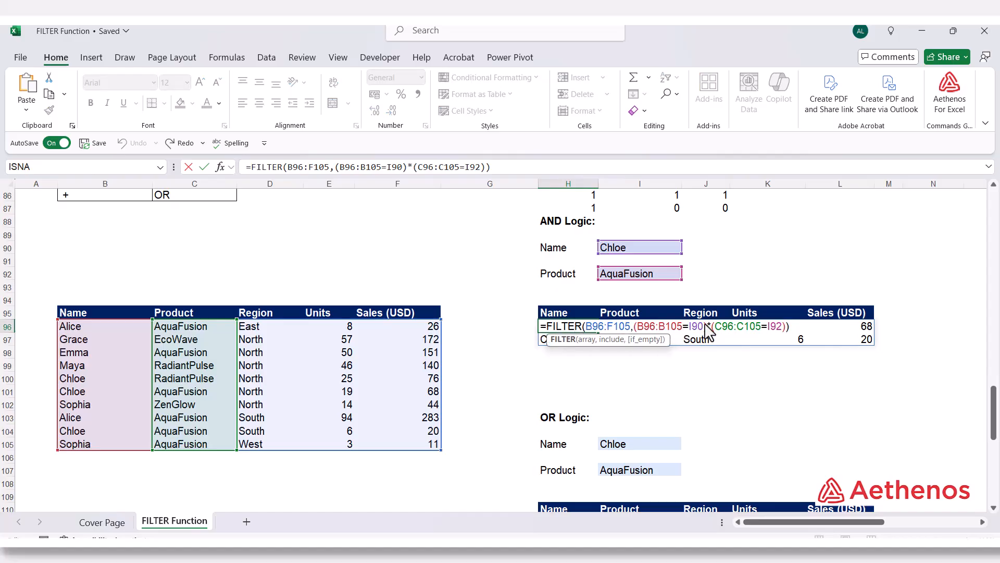
{"action": "left_click_drag", "start_coordinate": [717, 326], "coordinate": [782, 328]}
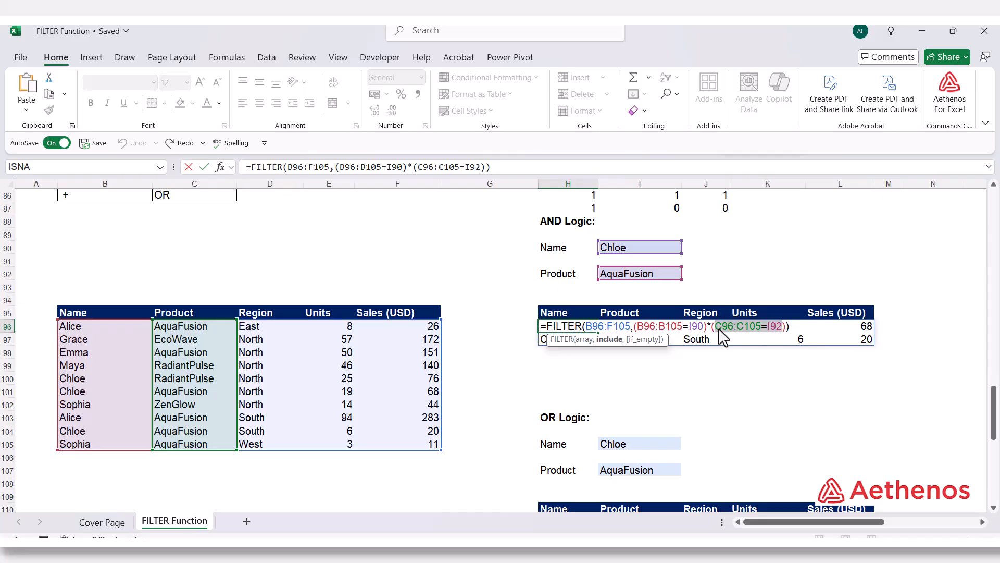
{"action": "key", "text": "ctrl+Return"}
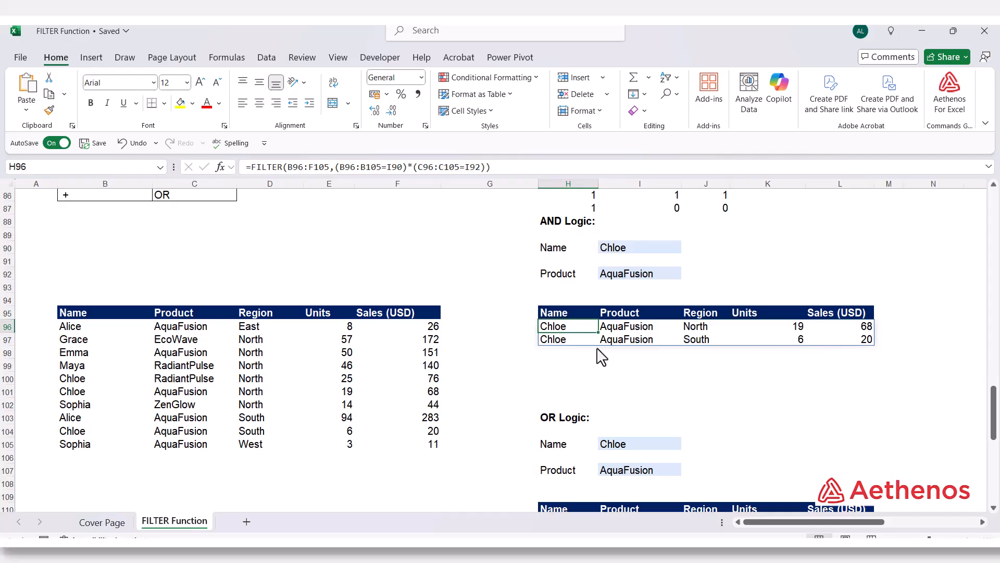
Step: Examine the include argument of the OR Logic formula in H111 and its two added conditions separately, without changing the formula
{"action": "scroll", "coordinate": [599, 354], "scroll_direction": "down", "scroll_amount": 3}
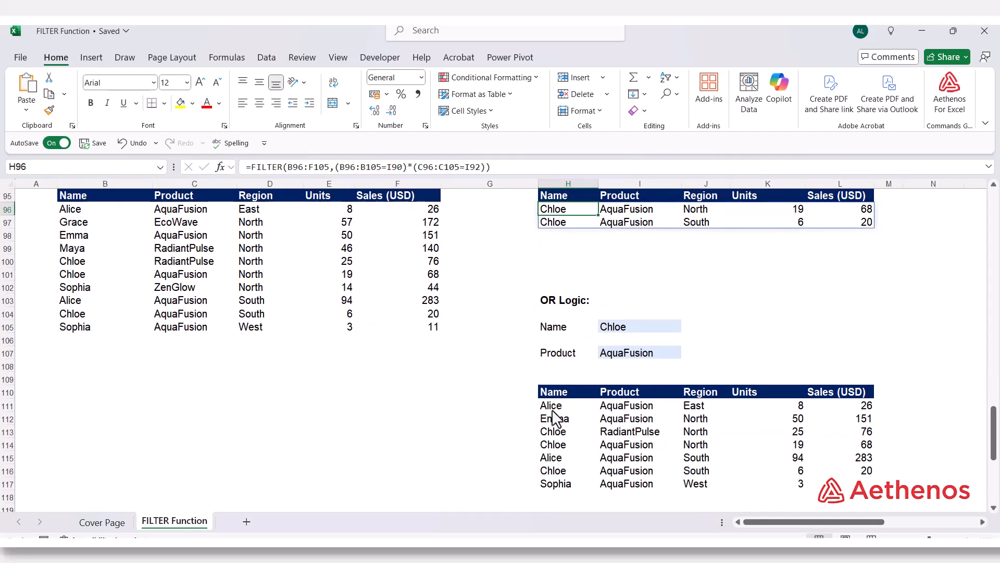
{"action": "left_click", "coordinate": [556, 417]}
{"action": "left_click", "coordinate": [558, 410]}
{"action": "double_click", "coordinate": [559, 411]}
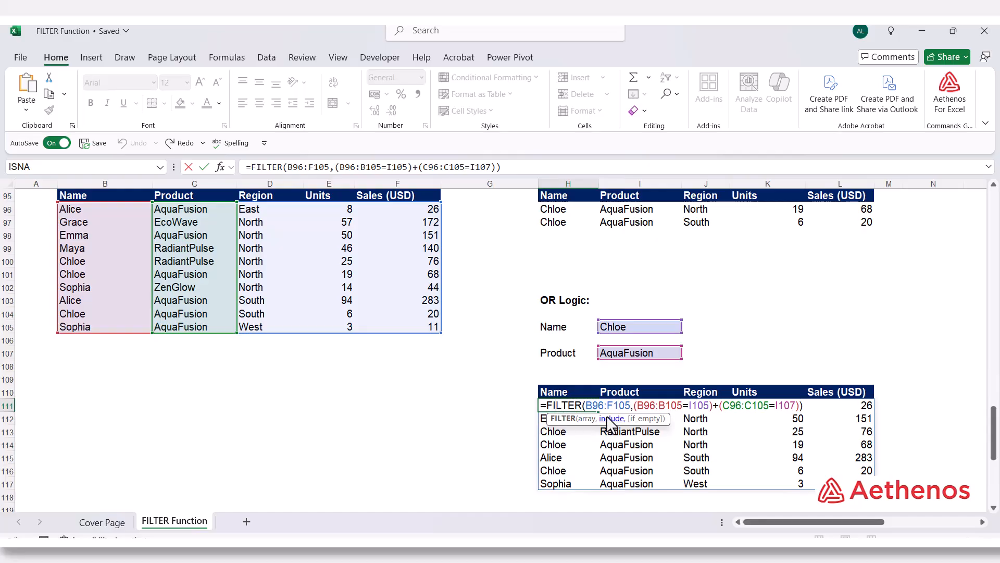
{"action": "left_click", "coordinate": [613, 418]}
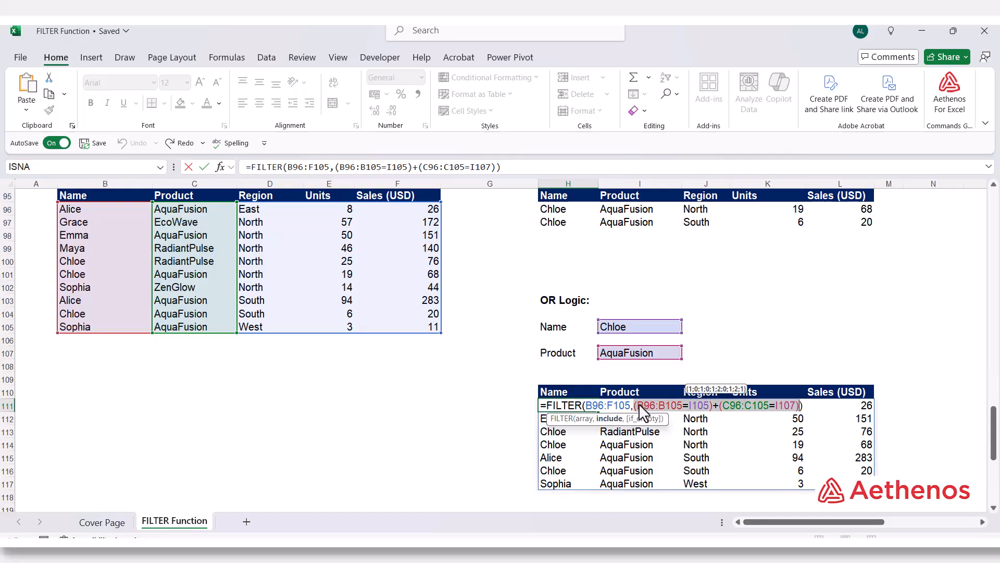
{"action": "left_click_drag", "start_coordinate": [635, 405], "coordinate": [710, 406]}
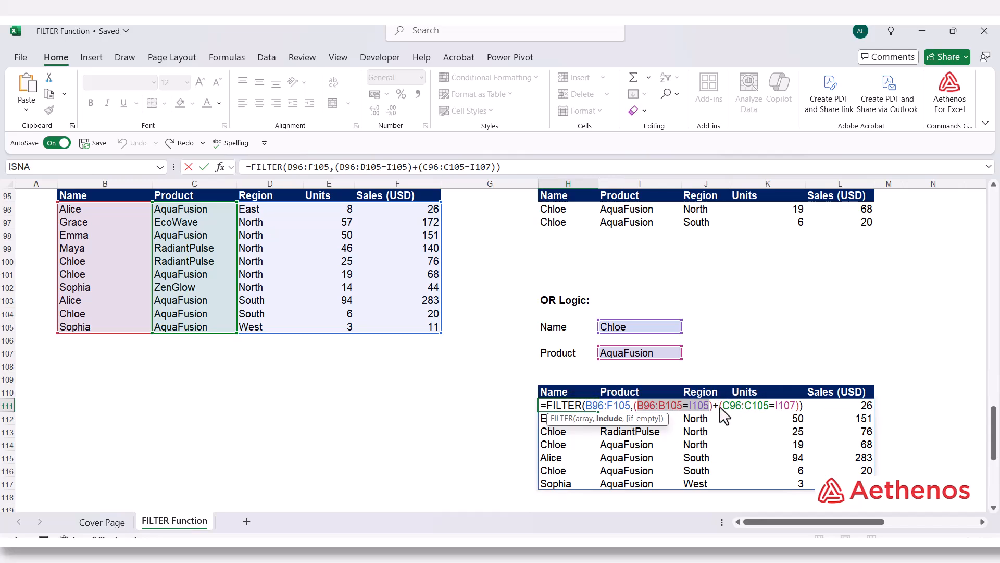
{"action": "left_click_drag", "start_coordinate": [723, 407], "coordinate": [772, 403]}
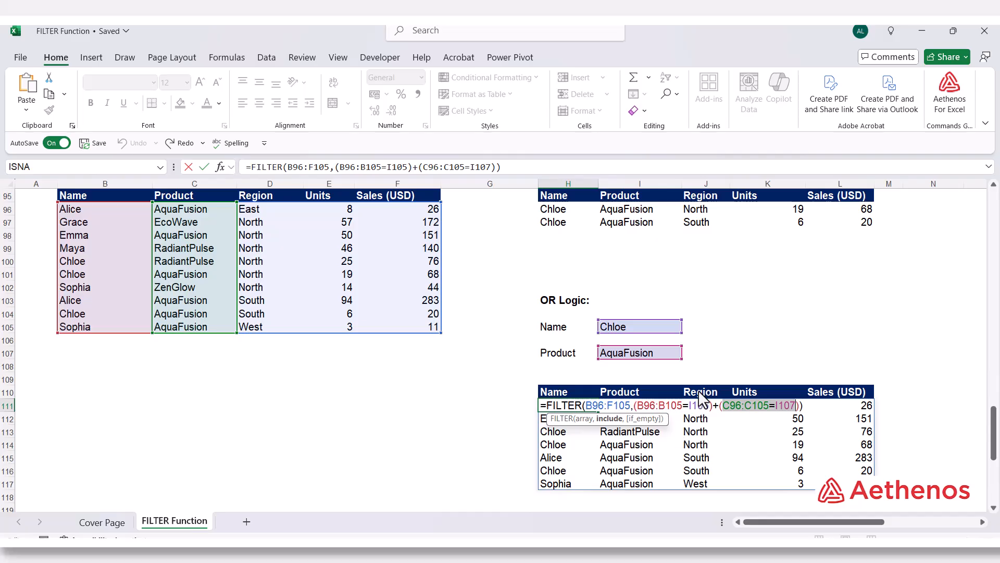
{"action": "key", "text": "Escape"}
Step: Start a FILTER formula in H127 of the FILTER with SORT section, using B127:F136 as the array
{"action": "left_click", "coordinate": [408, 408]}
{"action": "scroll", "coordinate": [408, 408], "scroll_direction": "down", "scroll_amount": 4}
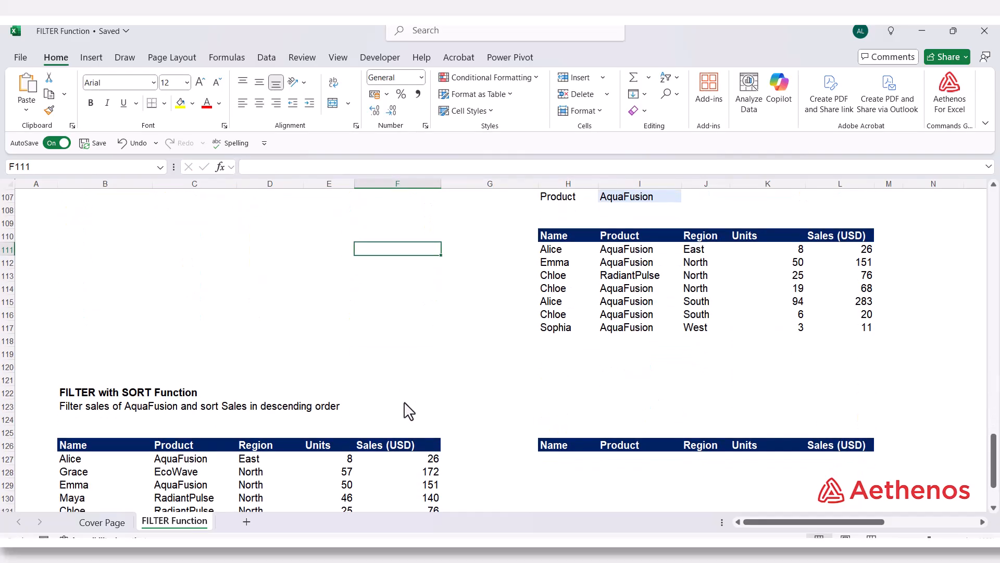
{"action": "scroll", "coordinate": [409, 412], "scroll_direction": "down", "scroll_amount": 3}
{"action": "scroll", "coordinate": [409, 412], "scroll_direction": "down", "scroll_amount": 1}
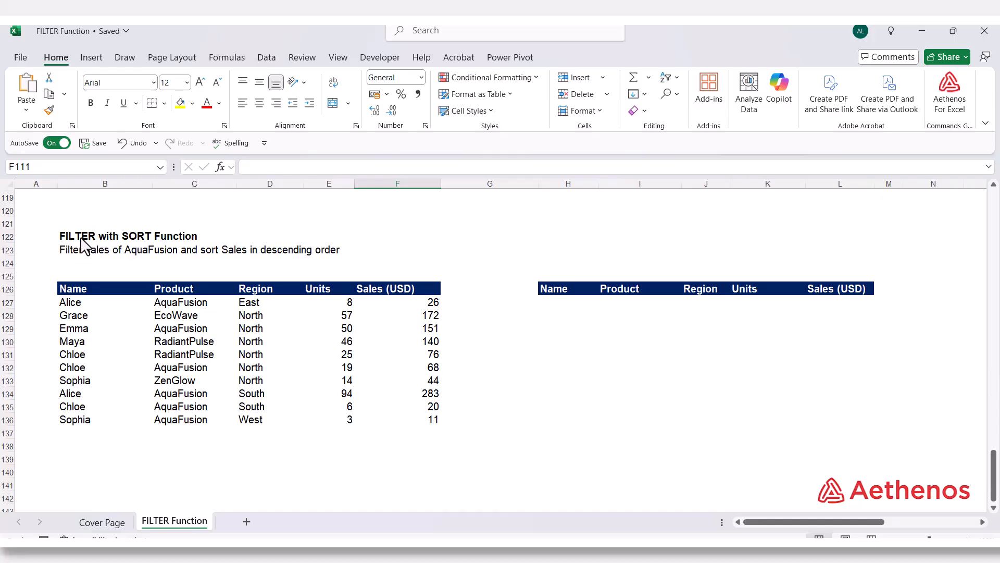
{"action": "left_click", "coordinate": [568, 303]}
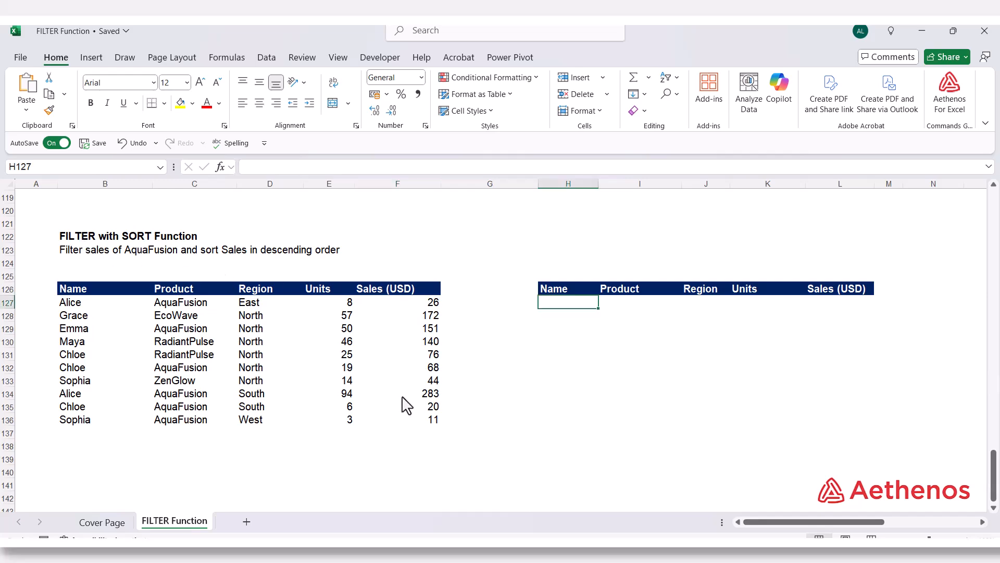
{"action": "type", "text": "="}
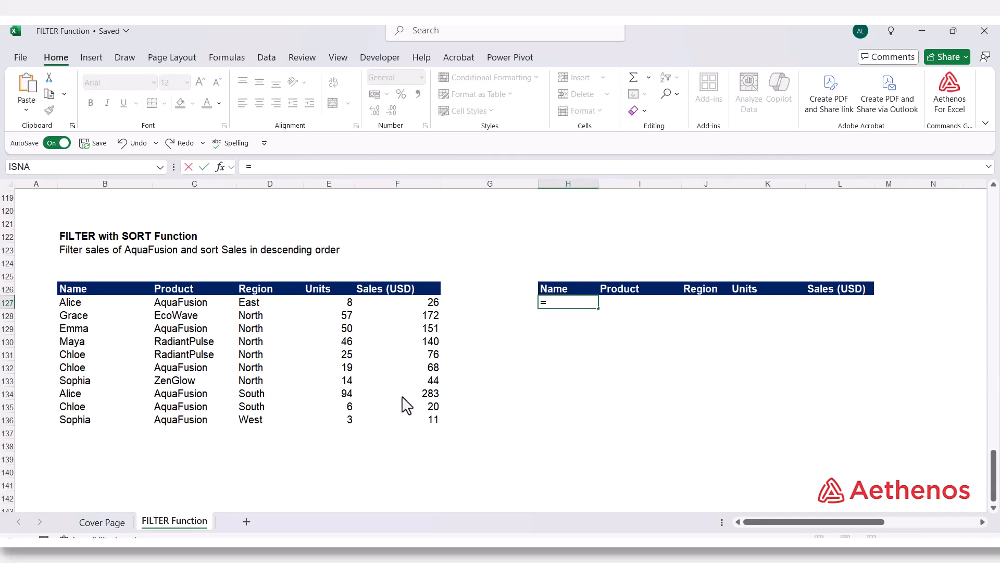
{"action": "type", "text": "FILTER("}
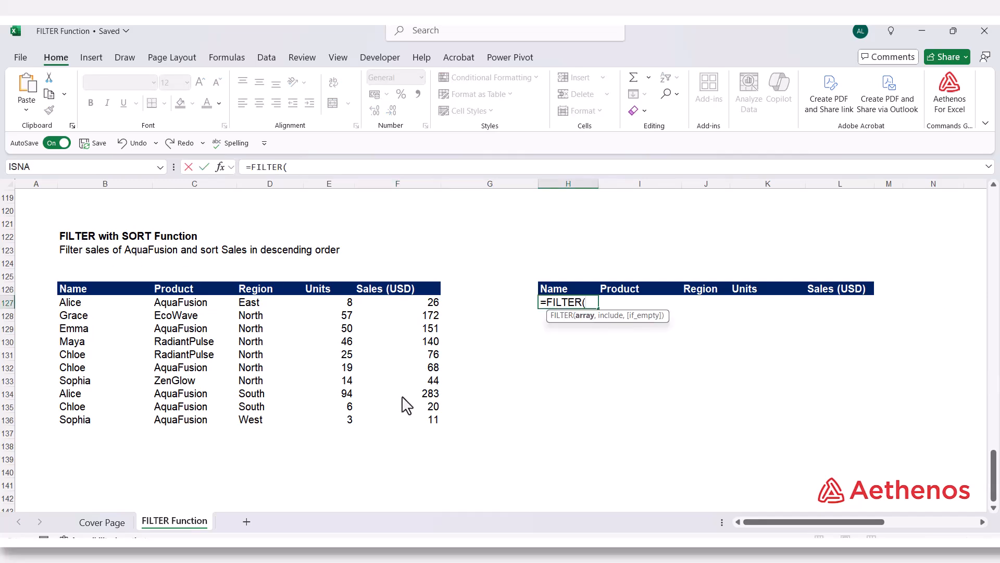
{"action": "left_click_drag", "start_coordinate": [108, 306], "coordinate": [389, 424]}
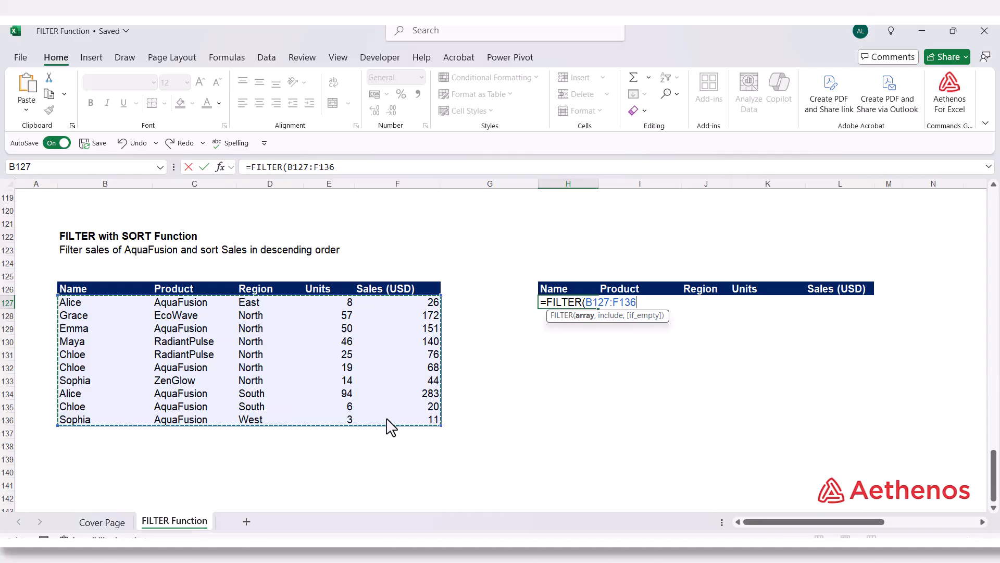
{"action": "type", "text": ","}
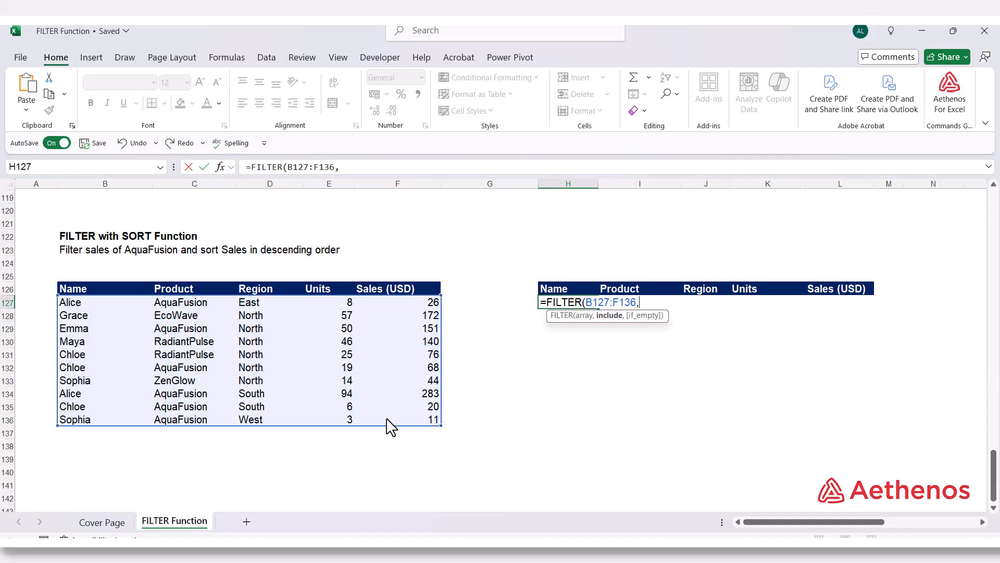
Step: Complete the H127 FILTER formula with the include condition C127:C136="AquaFusion" and enter it
{"action": "left_click_drag", "start_coordinate": [187, 305], "coordinate": [180, 413]}
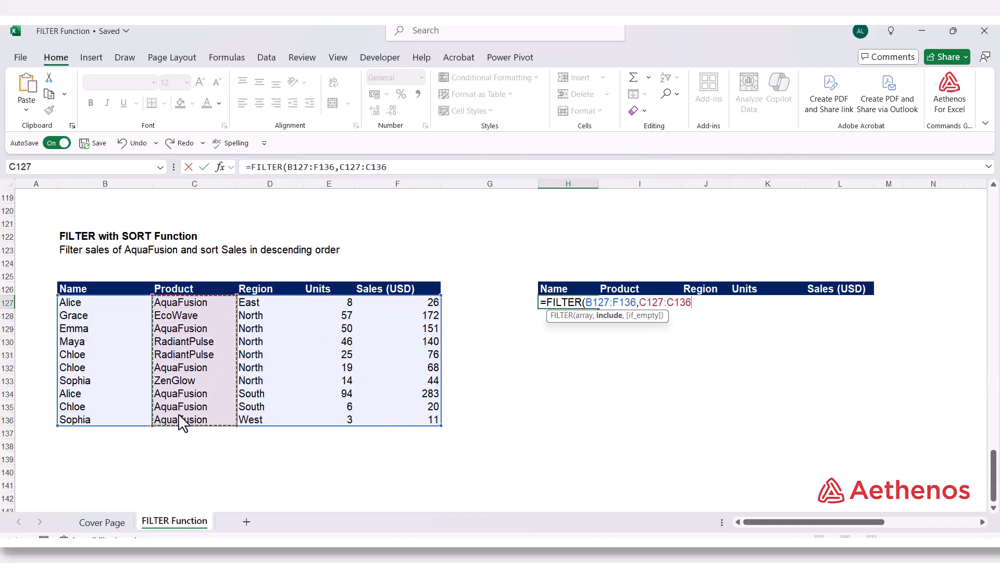
{"action": "type", "text": "="}
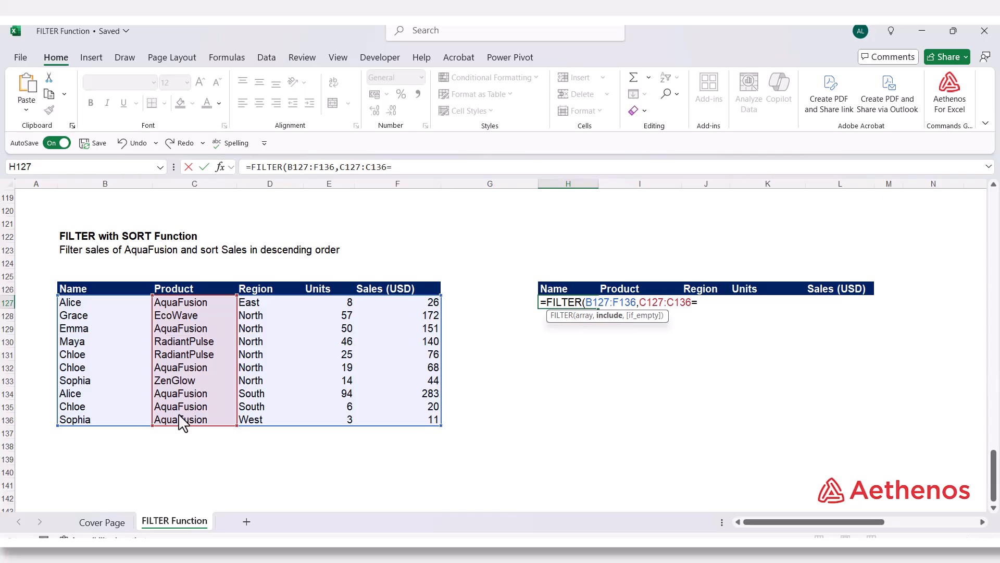
{"action": "type", "text": "\"AquaFusion\""}
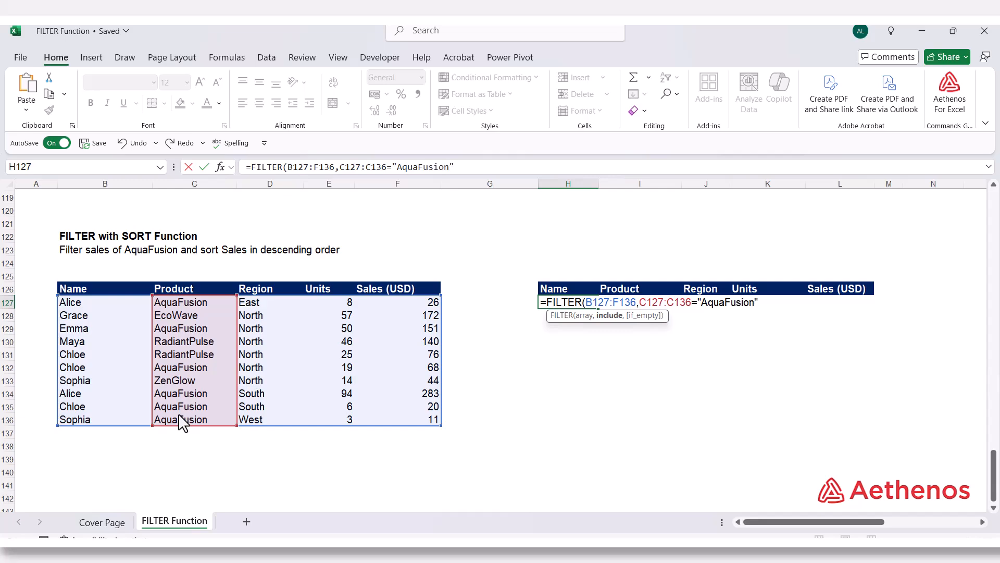
{"action": "type", "text": ")"}
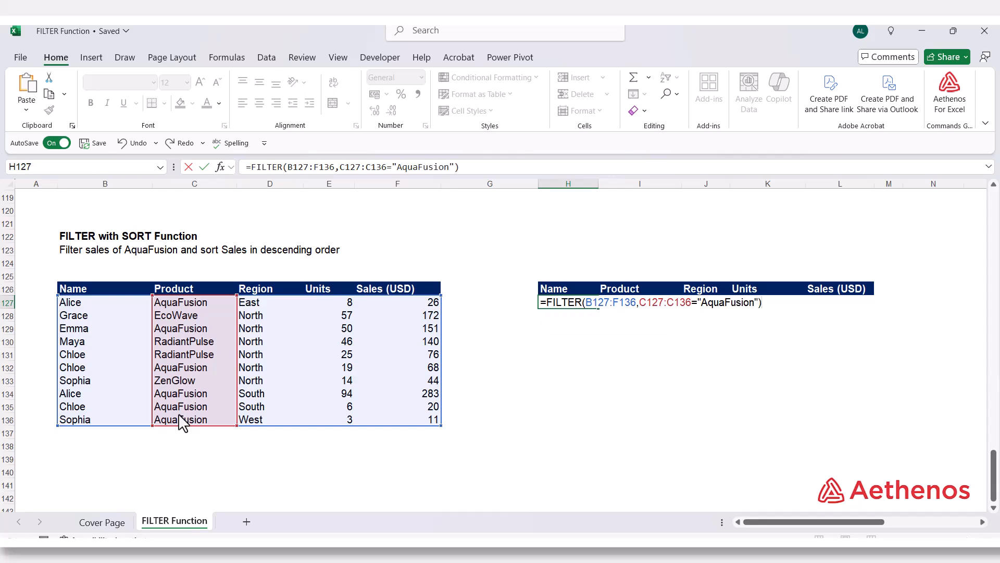
{"action": "key", "text": "Return"}
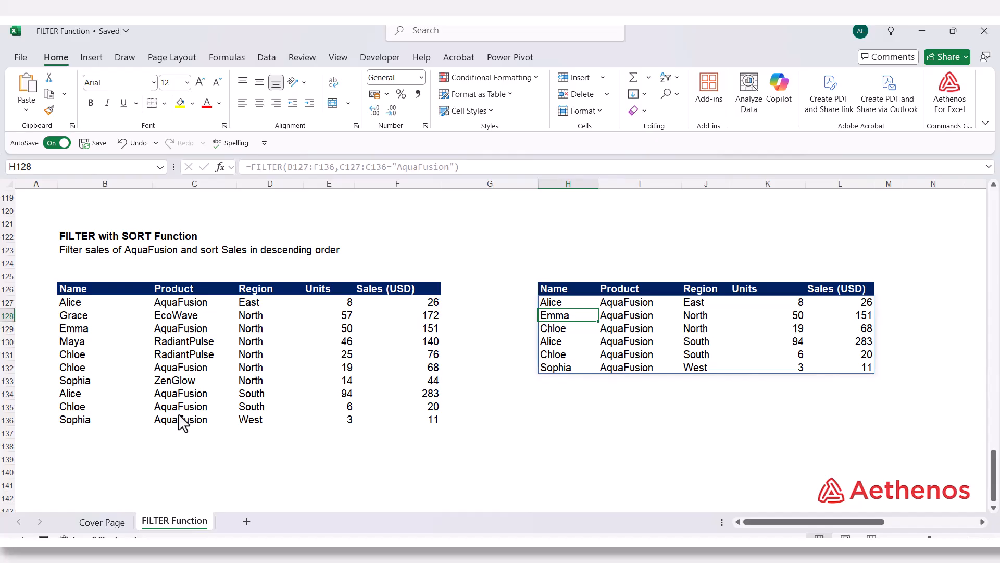
Step: Check the product and name columns of the filtered result in H127:L132
{"action": "left_click_drag", "start_coordinate": [626, 303], "coordinate": [620, 362]}
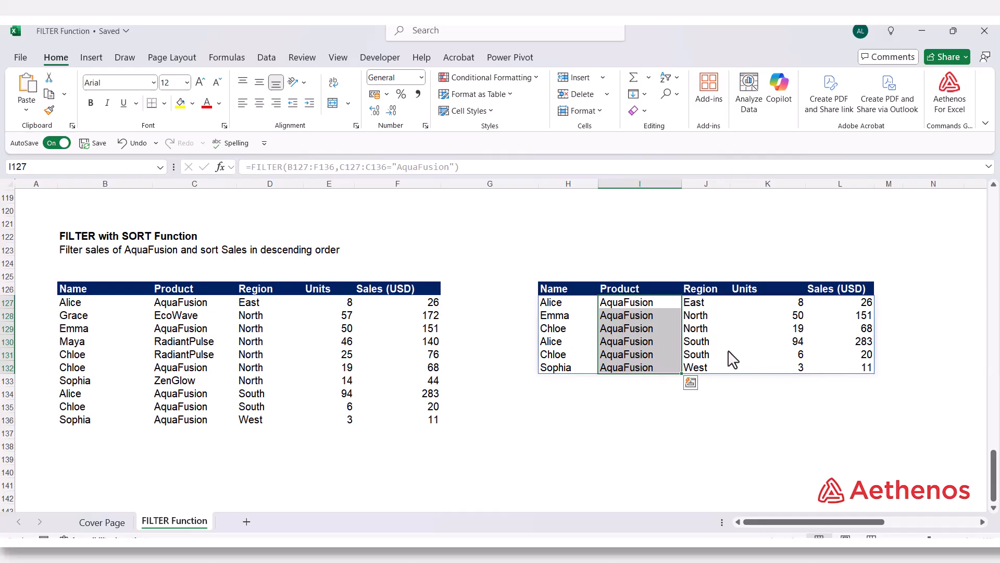
{"action": "left_click", "coordinate": [741, 329]}
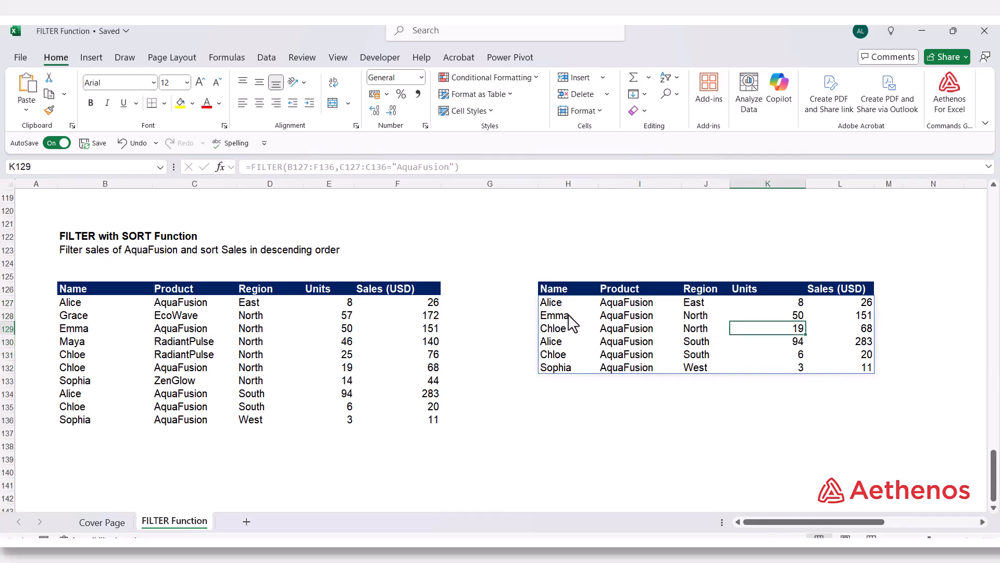
{"action": "left_click_drag", "start_coordinate": [563, 305], "coordinate": [570, 367]}
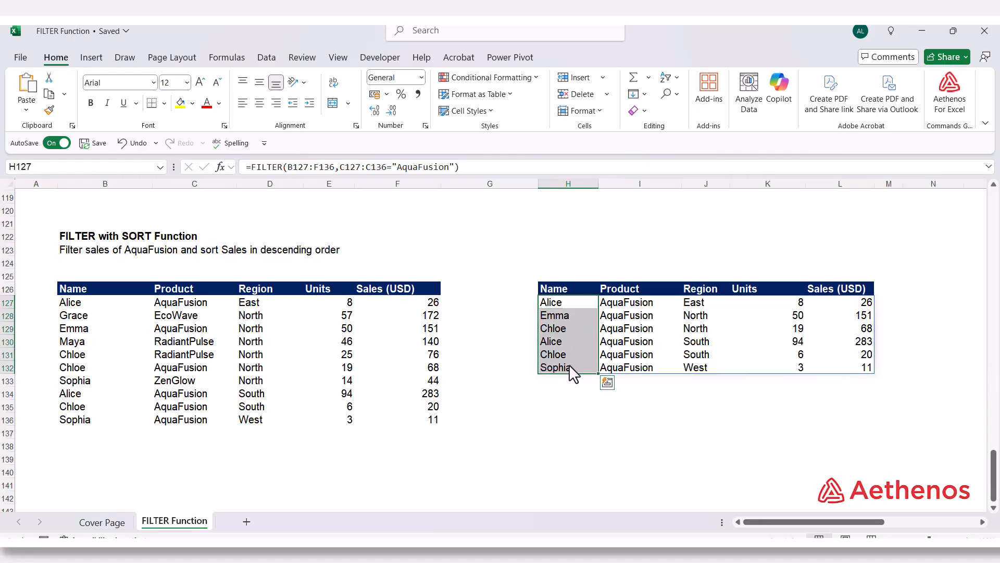
Step: Wrap the existing FILTER formula in H127 in a SORT function by inserting SORT( directly before FILTER
{"action": "left_click", "coordinate": [562, 302]}
{"action": "double_click", "coordinate": [558, 303]}
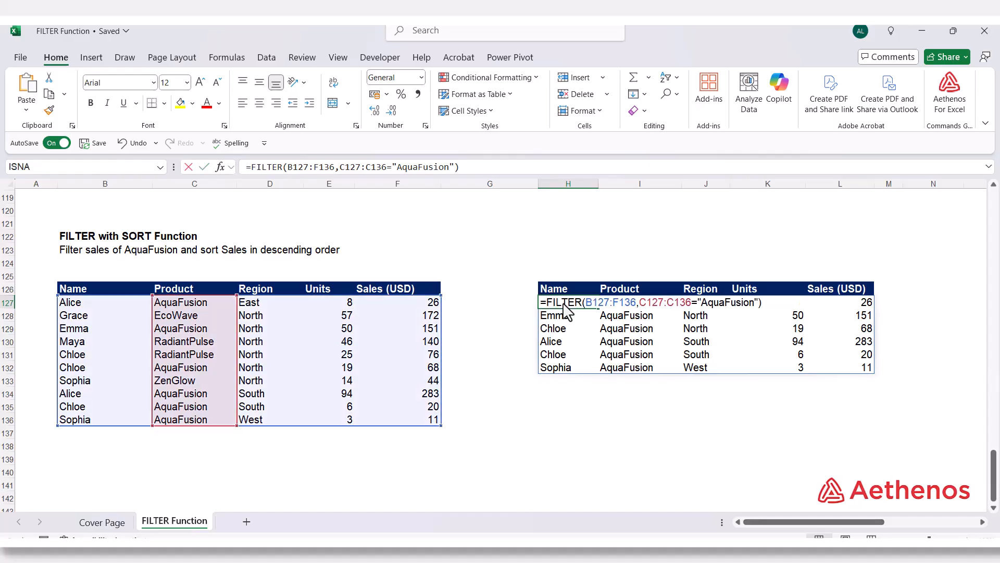
{"action": "left_click", "coordinate": [544, 304]}
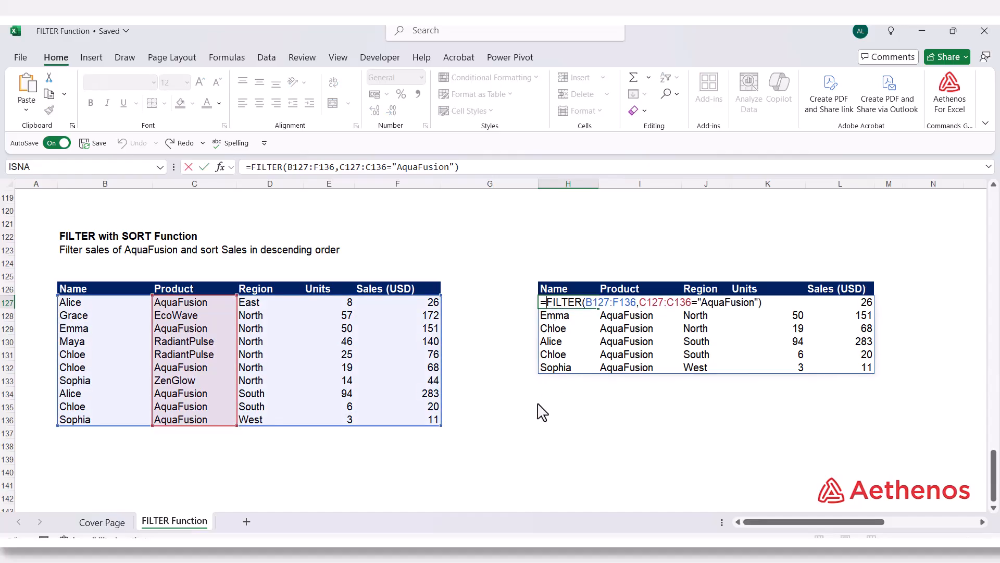
{"action": "type", "text": "Sorr"}
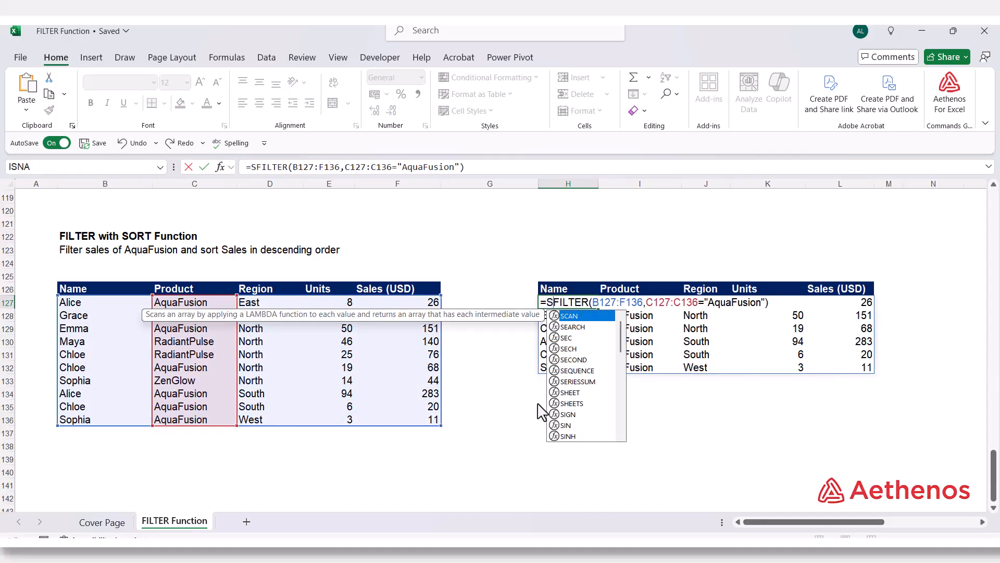
{"action": "type", "text": "t"}
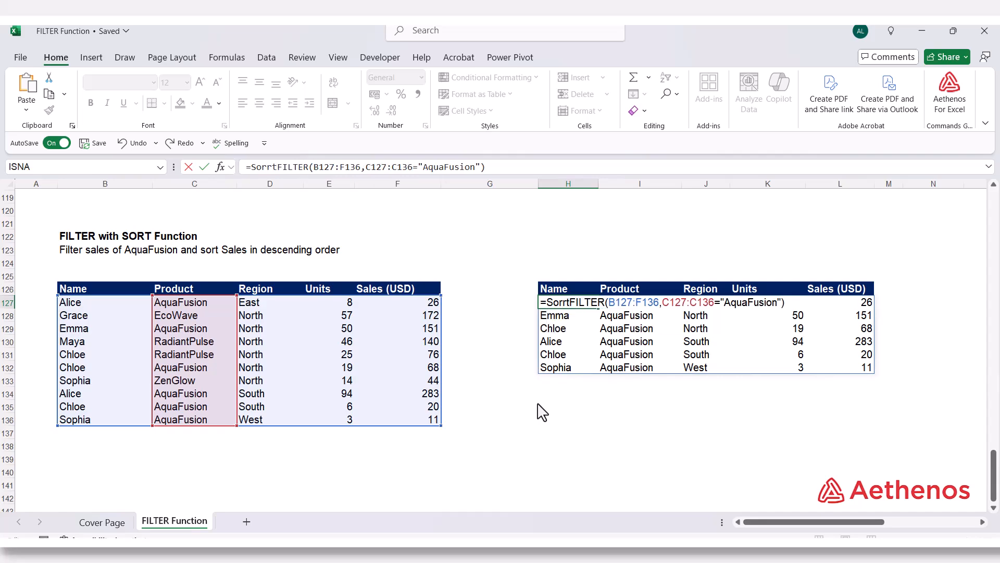
{"action": "key", "text": "BackSpace"}
{"action": "key", "text": "BackSpace"}
{"action": "key", "text": "Tab"}
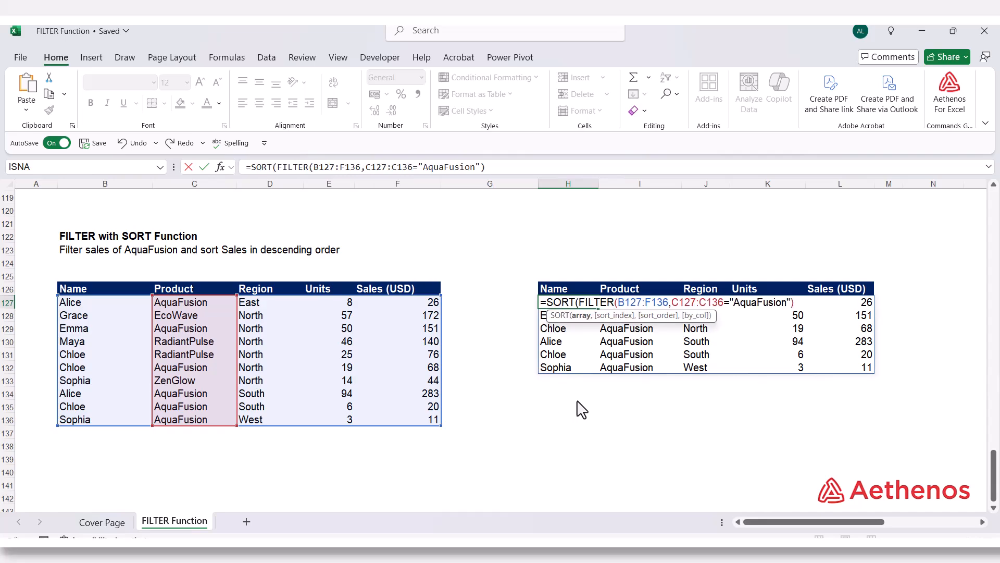
Step: Complete the H127 SORT formula with the FILTER result as array, sort index 1 and sort order 1, and enter it
{"action": "left_click", "coordinate": [583, 315]}
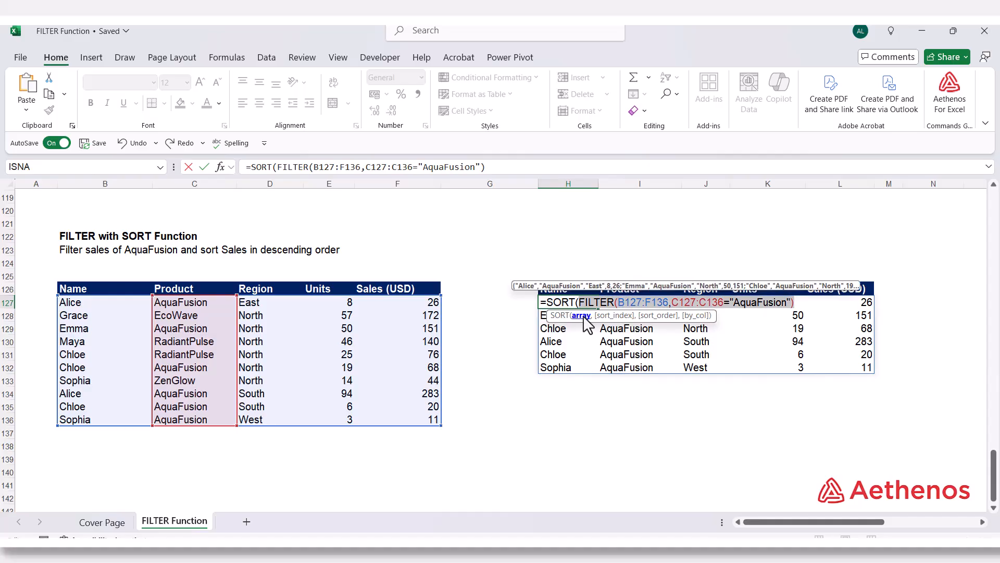
{"action": "left_click", "coordinate": [799, 302]}
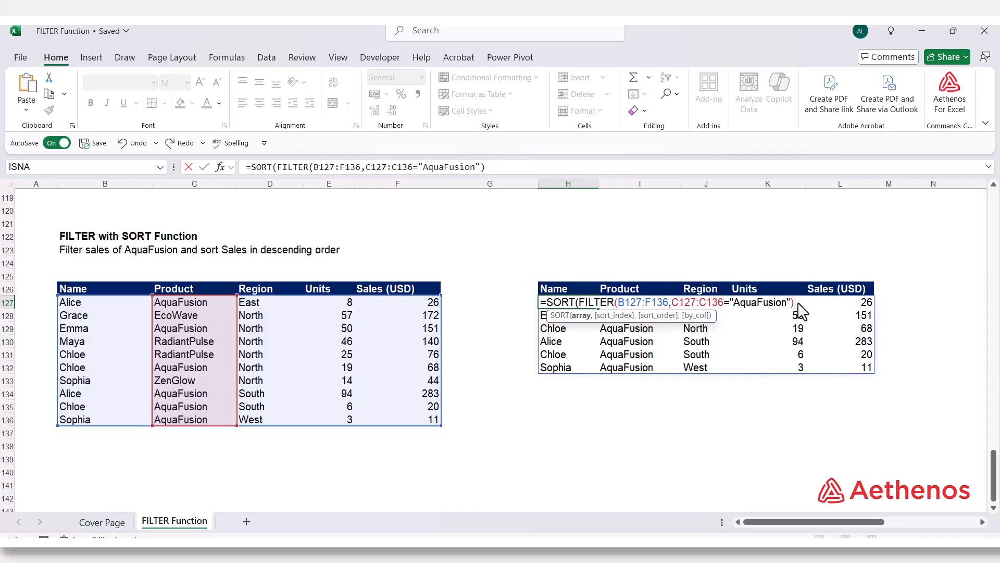
{"action": "type", "text": ","}
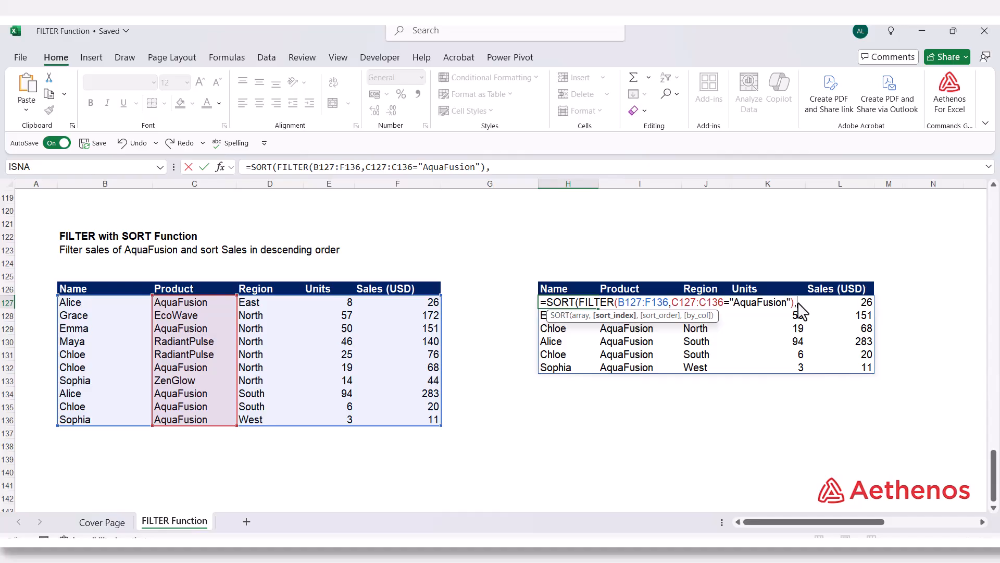
{"action": "type", "text": "1,"}
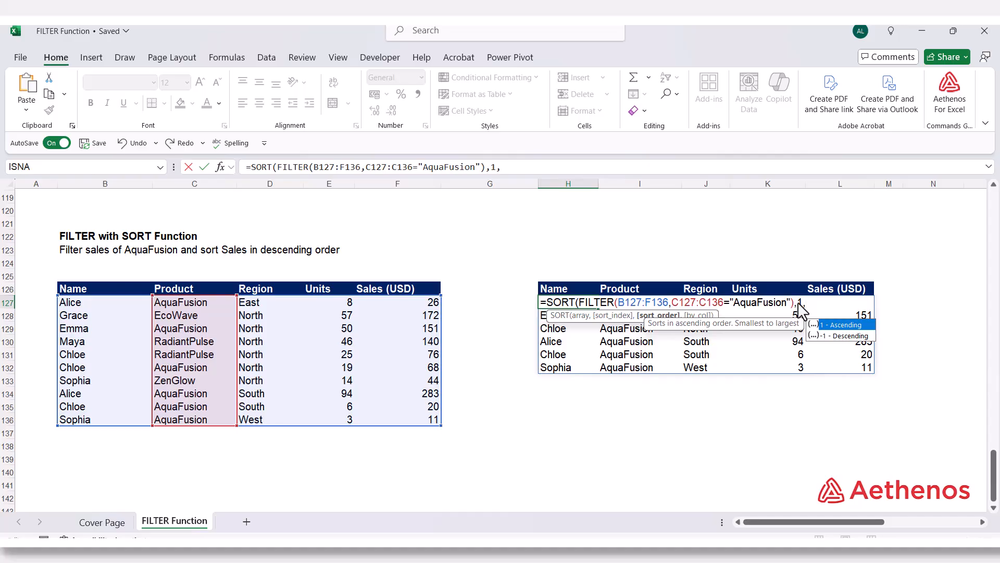
{"action": "type", "text": "1"}
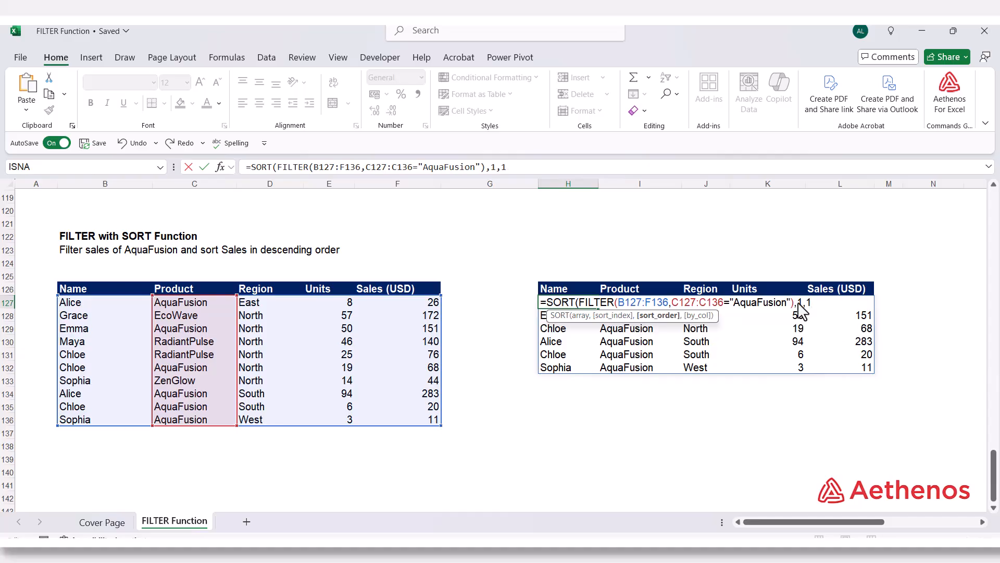
{"action": "type", "text": ")"}
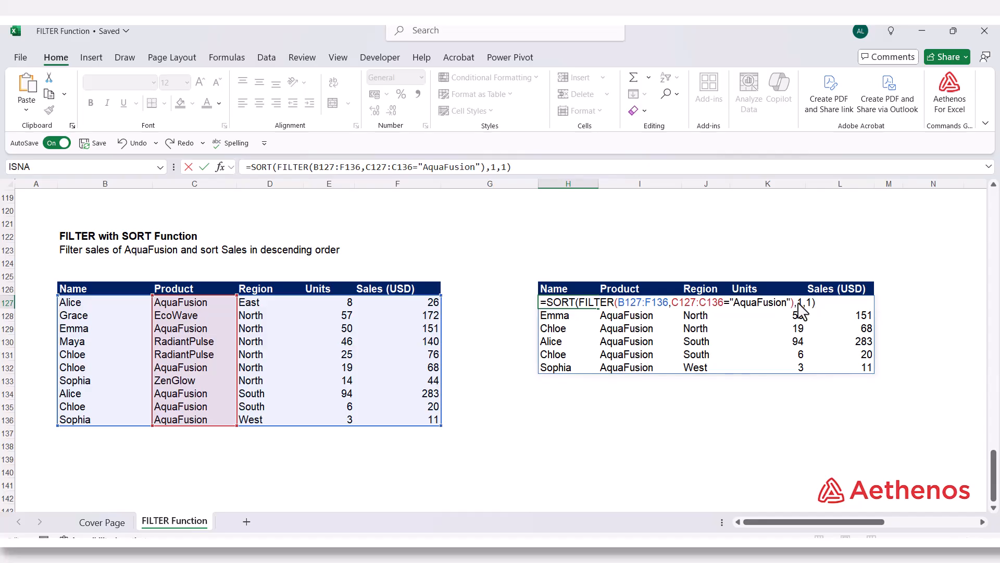
{"action": "key", "text": "Return"}
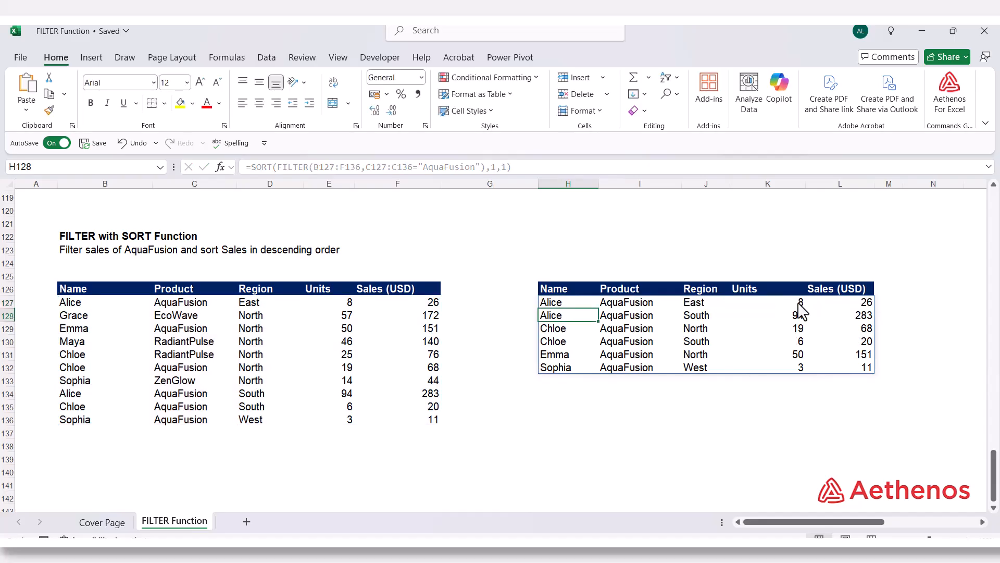
Step: Check the order of the Name and Sales (USD) columns in the sorted result H127:L132
{"action": "left_click", "coordinate": [559, 305]}
{"action": "left_click_drag", "start_coordinate": [560, 311], "coordinate": [557, 365]}
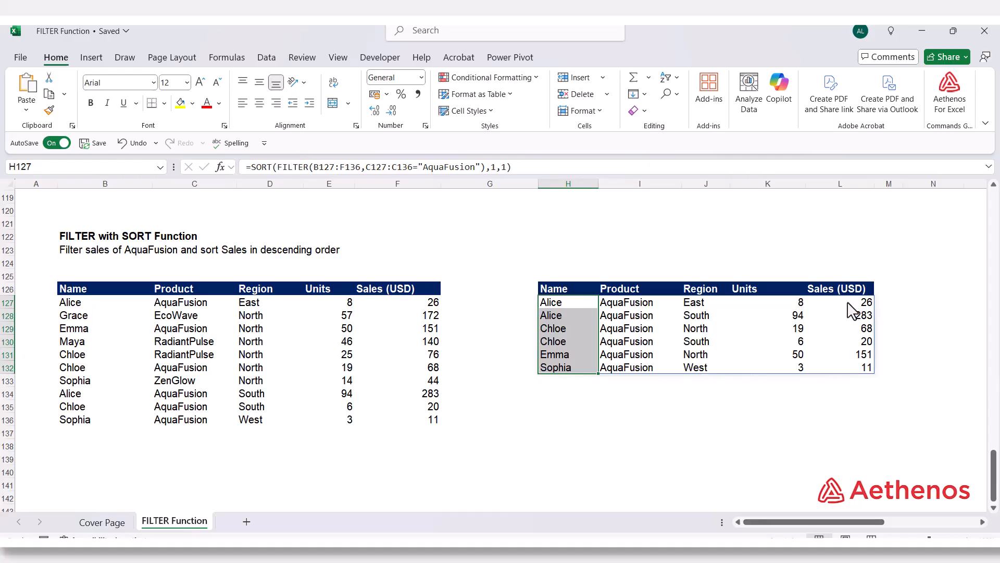
{"action": "left_click", "coordinate": [847, 303]}
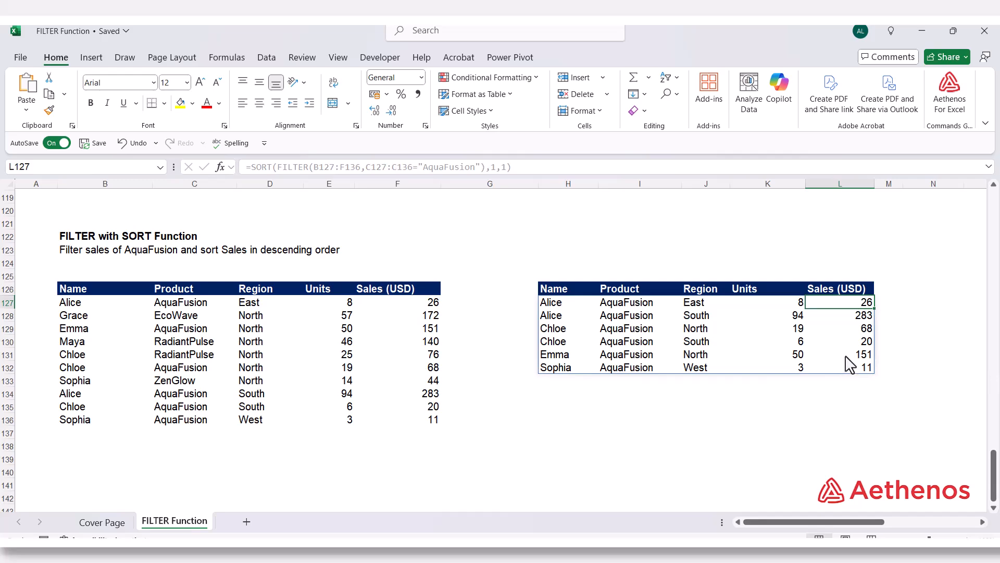
Step: Set the sort index to 5 and the sort order to -1 (descending) in the H127 SORT formula, and check the Sales (USD) column
{"action": "double_click", "coordinate": [572, 308]}
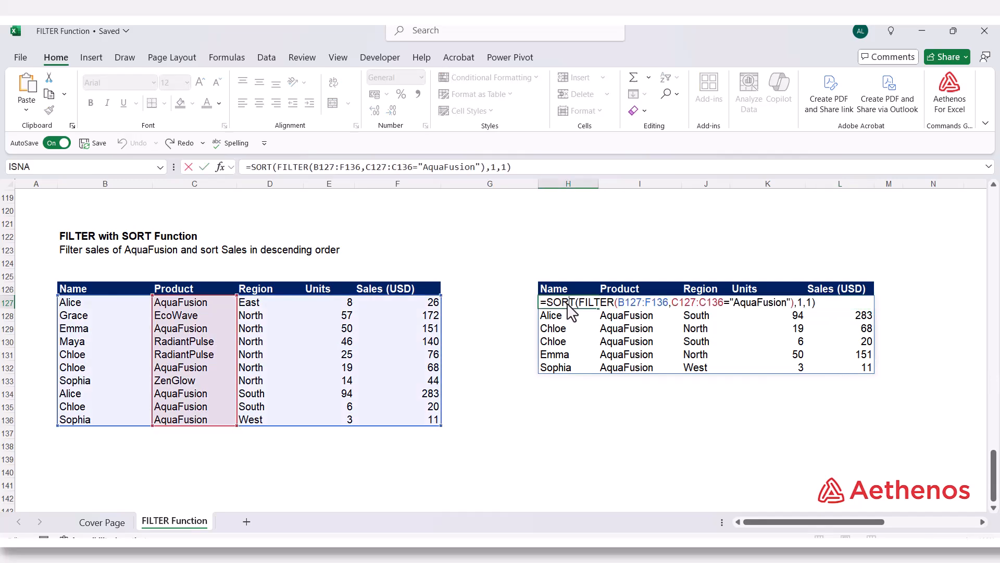
{"action": "double_click", "coordinate": [800, 303]}
{"action": "type", "text": "5"}
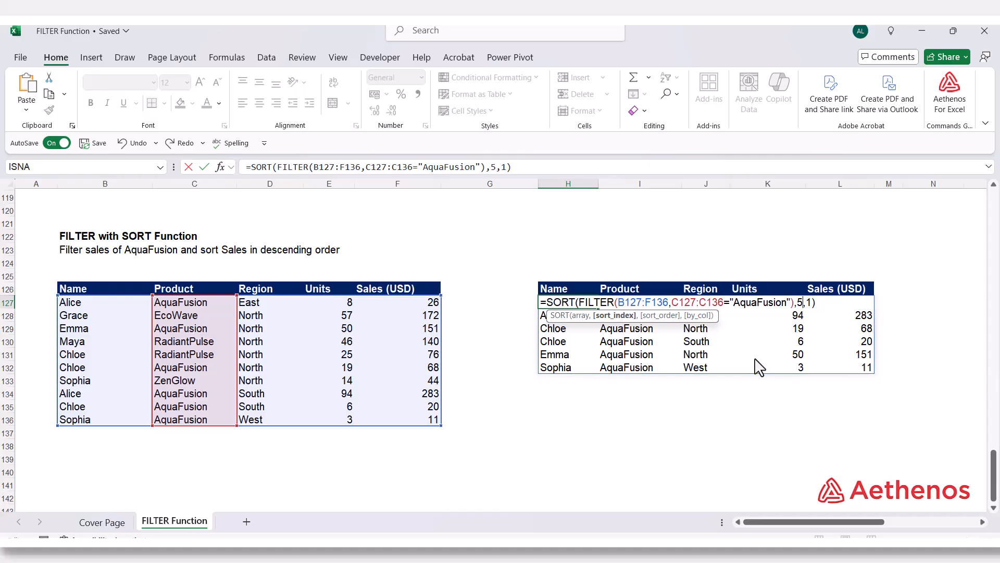
{"action": "key", "text": "Right"}
{"action": "key", "text": "BackSpace"}
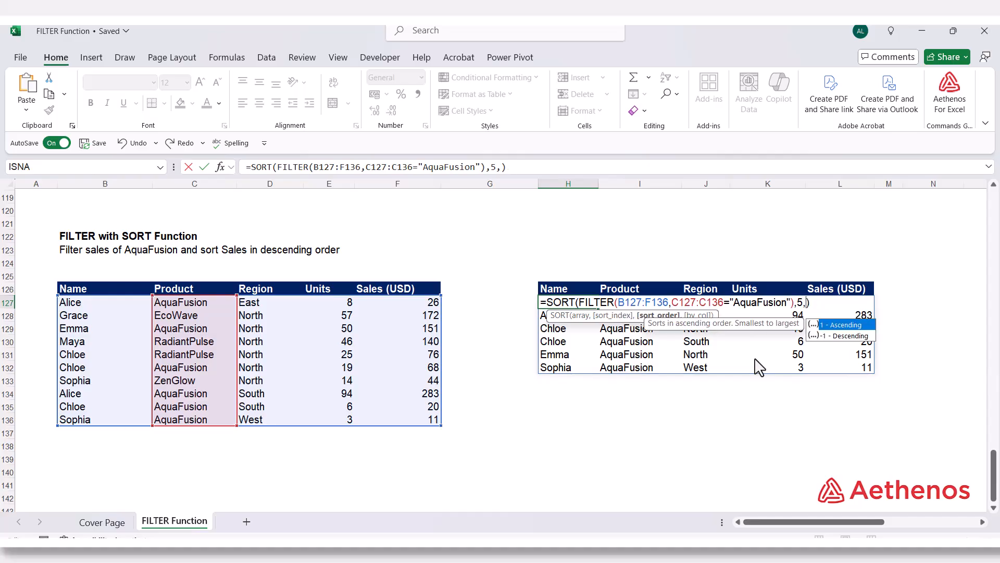
{"action": "key", "text": "Down"}
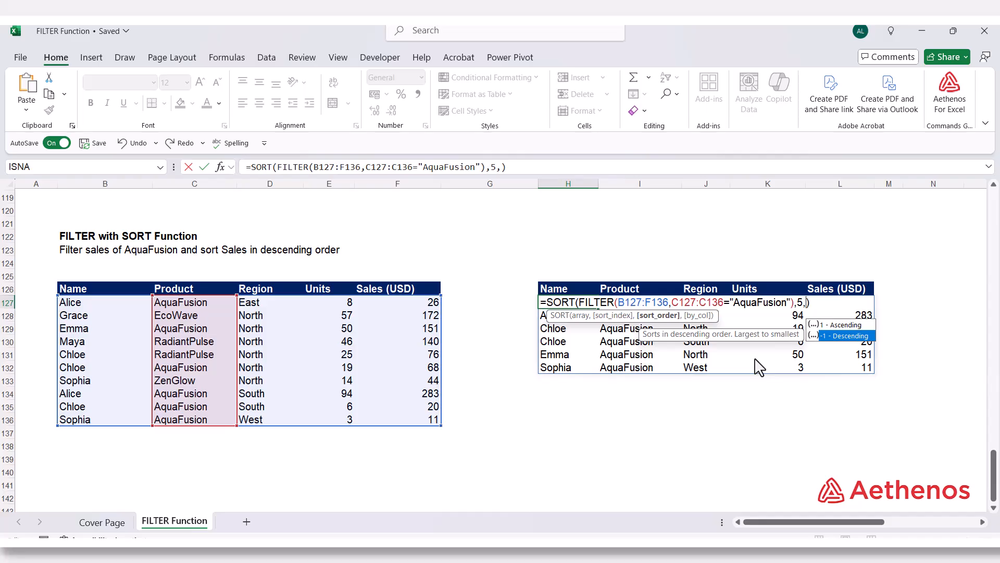
{"action": "key", "text": "Tab"}
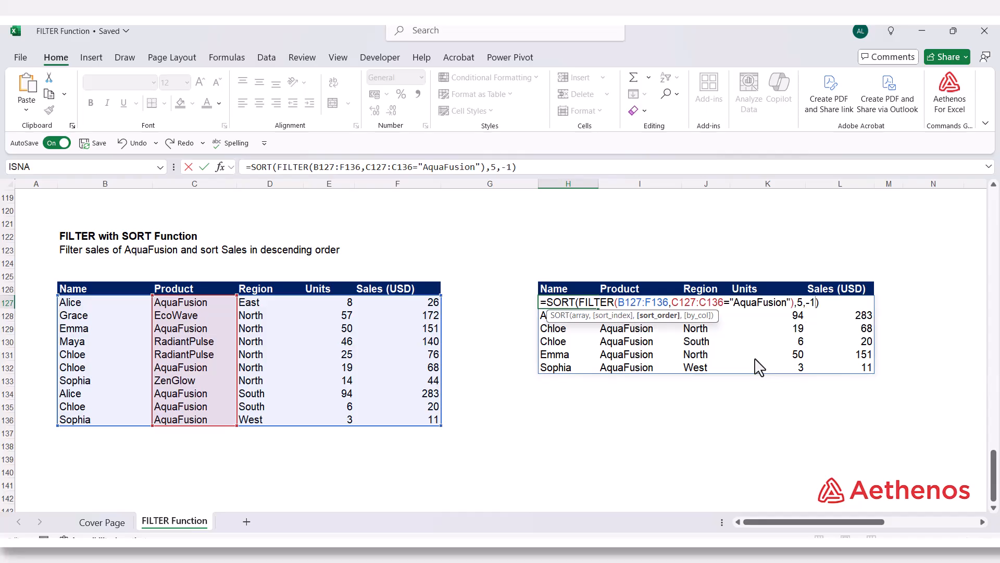
{"action": "key", "text": "Return"}
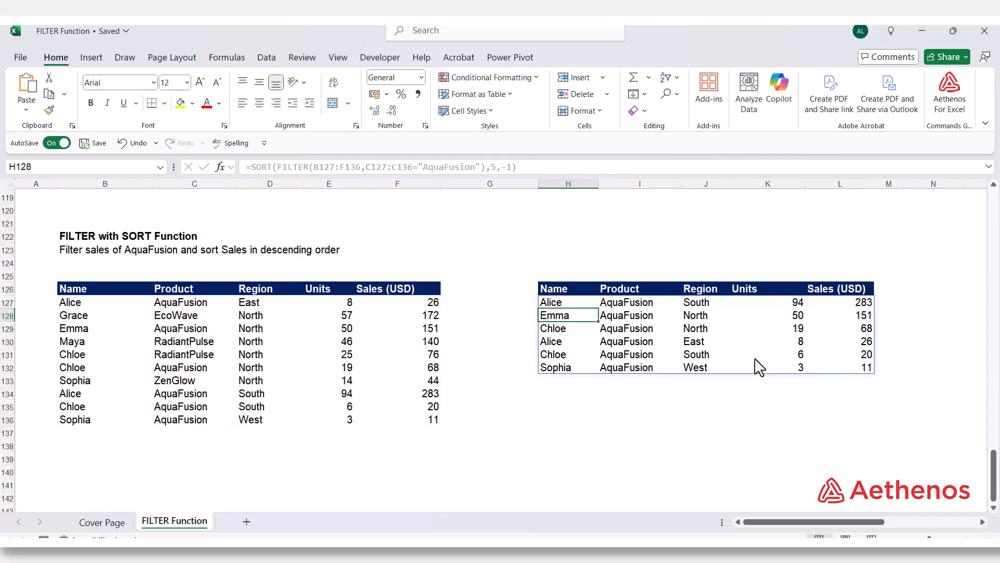
{"action": "left_click", "coordinate": [848, 306]}
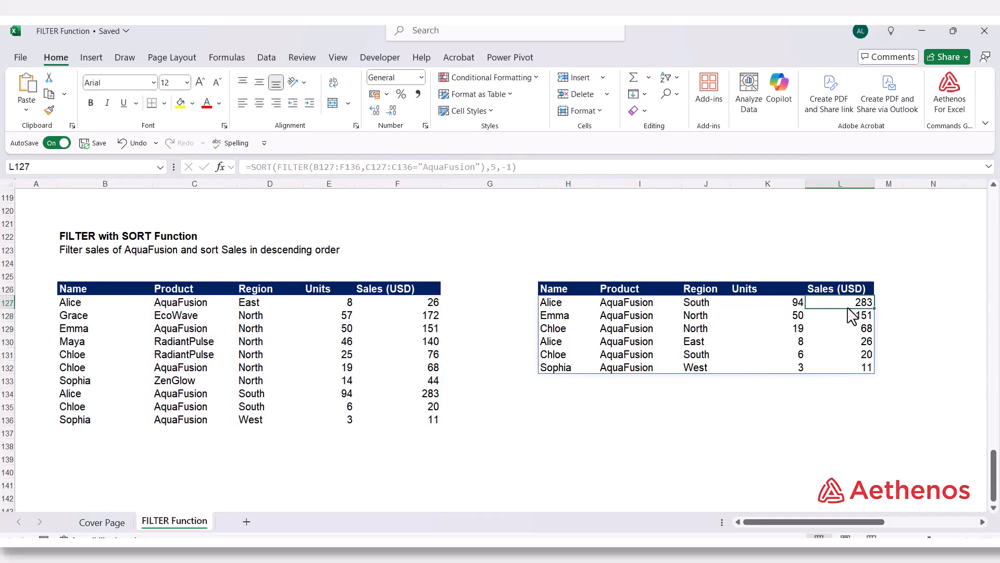
{"action": "left_click", "coordinate": [848, 368]}
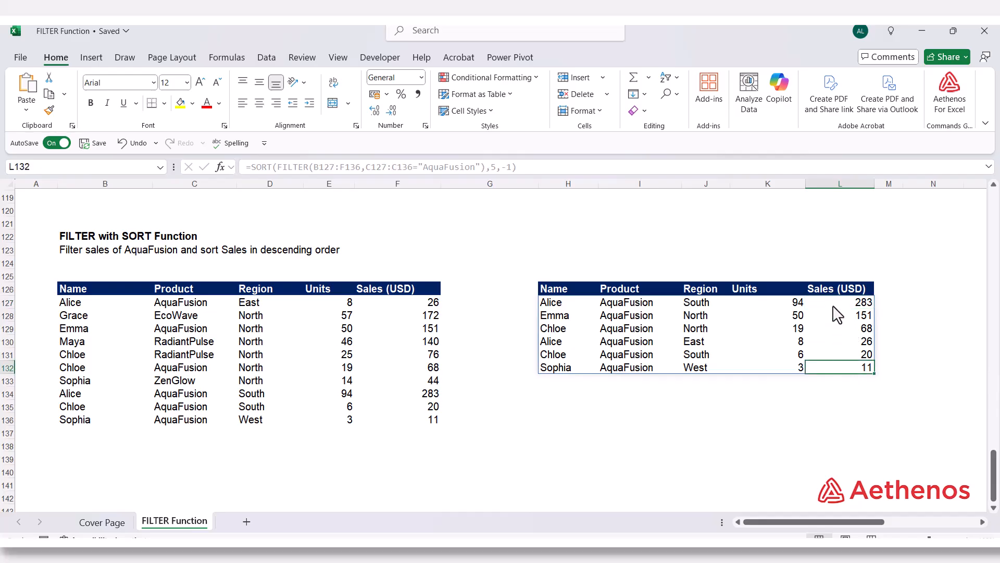